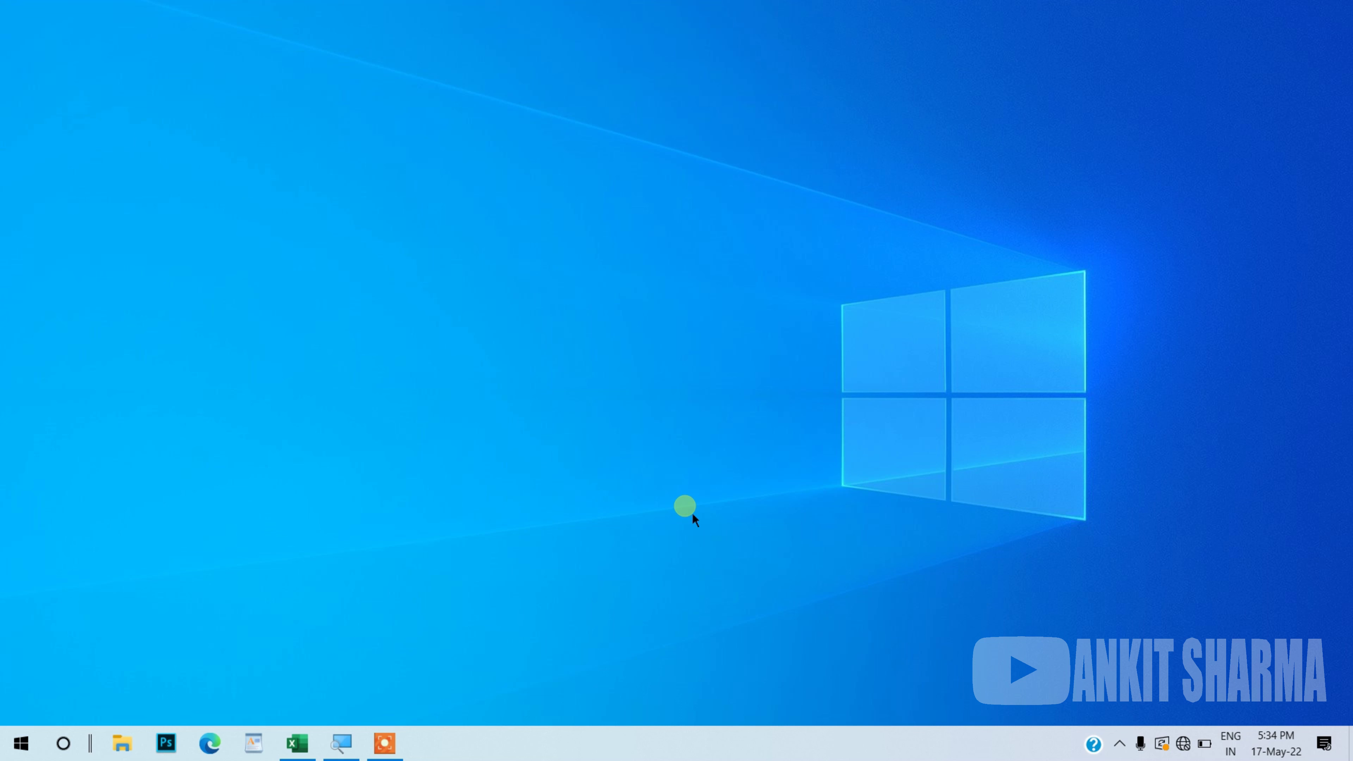
Step: Restore the HYPERLINK workbook window from the taskbar so Sheet2's student marks table is visible
left_click(302, 747)
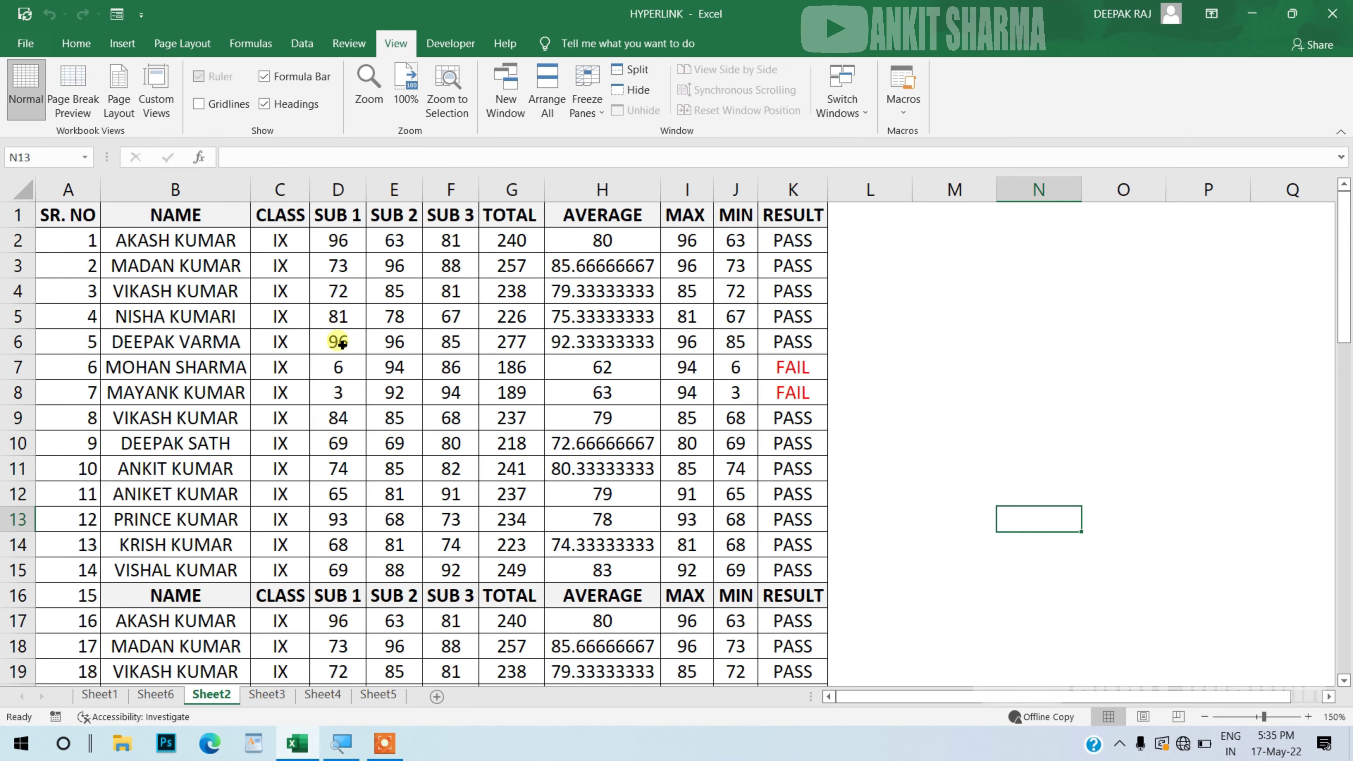
Step: Select D6, show Sheet2 in Page Break Preview and step through the pages with the arrow keys
left_click(338, 342)
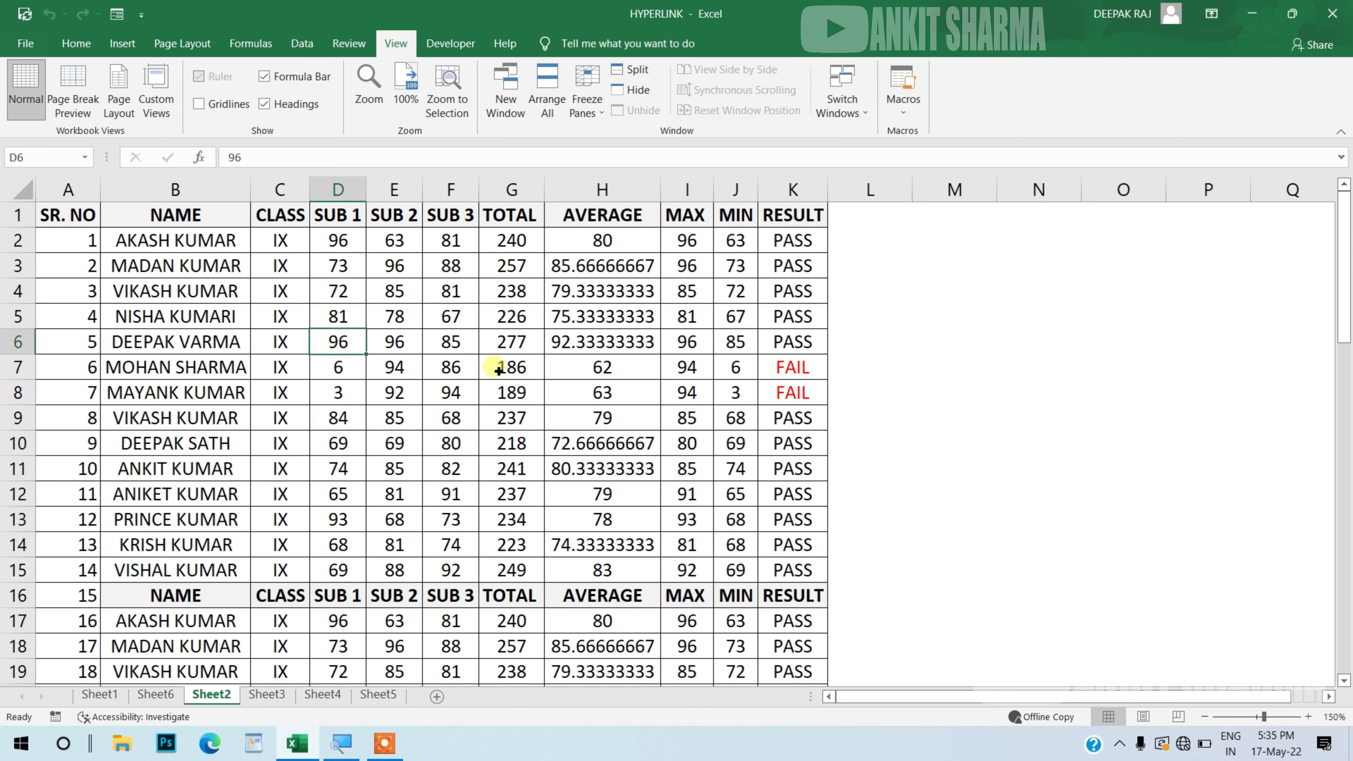
left_click(83, 100)
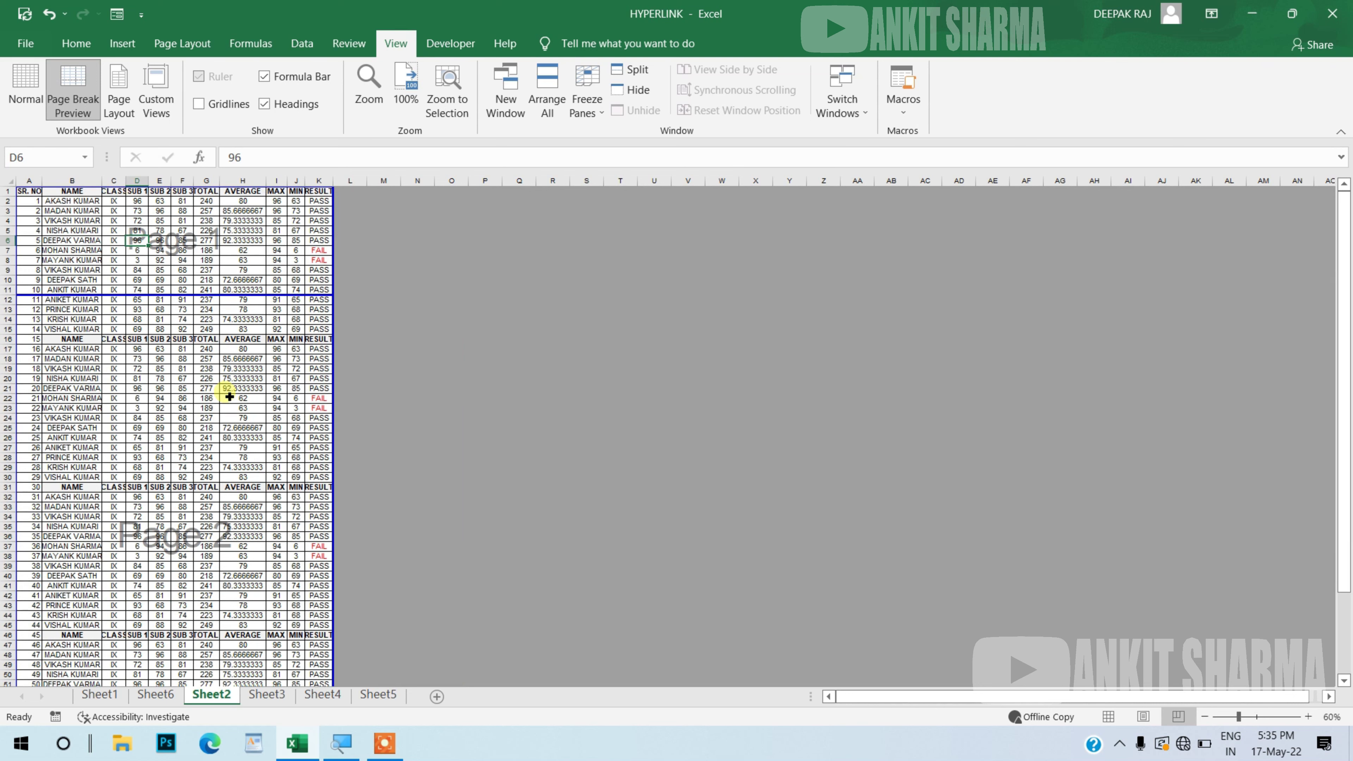
key("Down")
key("Down")
key("Down")
key("Down")
key("Down")
key("Down")
key("Down")
key("Down")
key("Down")
key("Down")
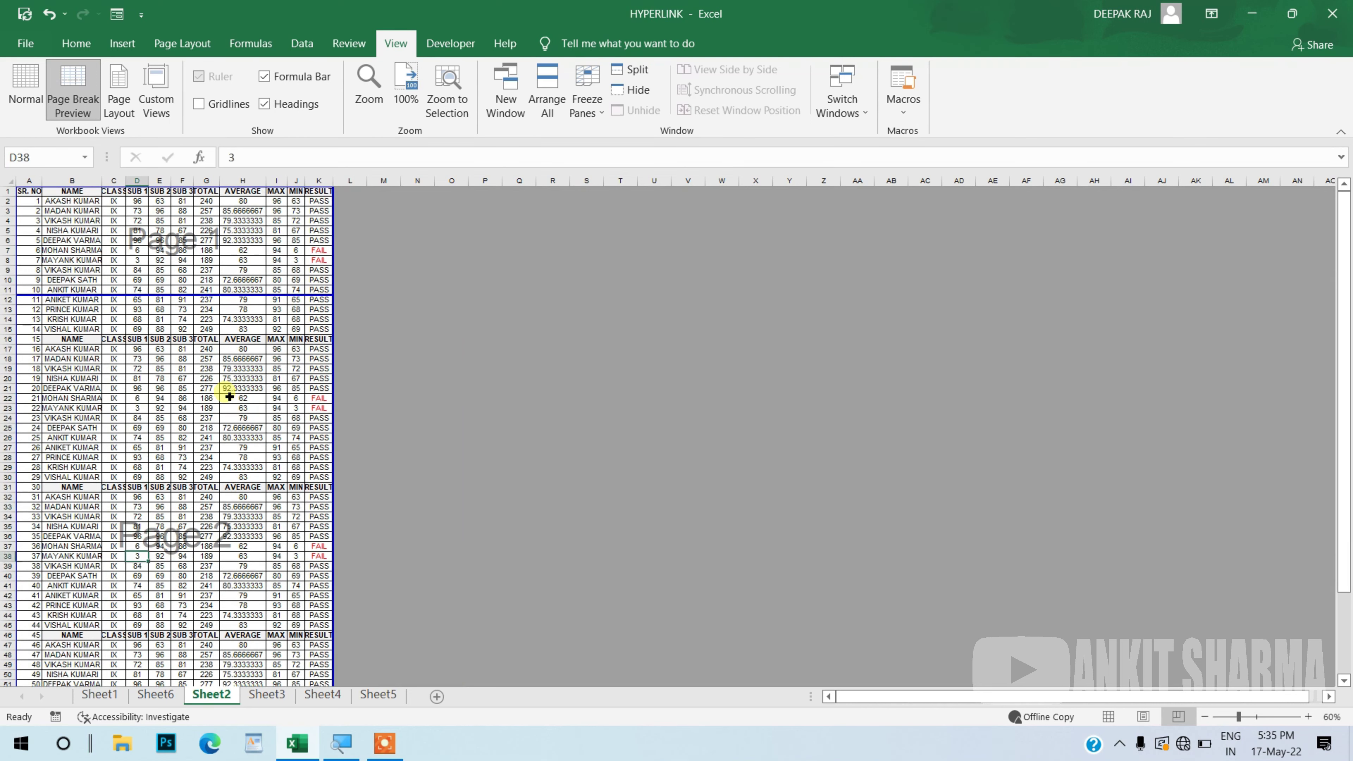
key("Down")
key("Down")
key("Down")
key("Down")
key("Down")
key("Down")
key("Down")
key("Down")
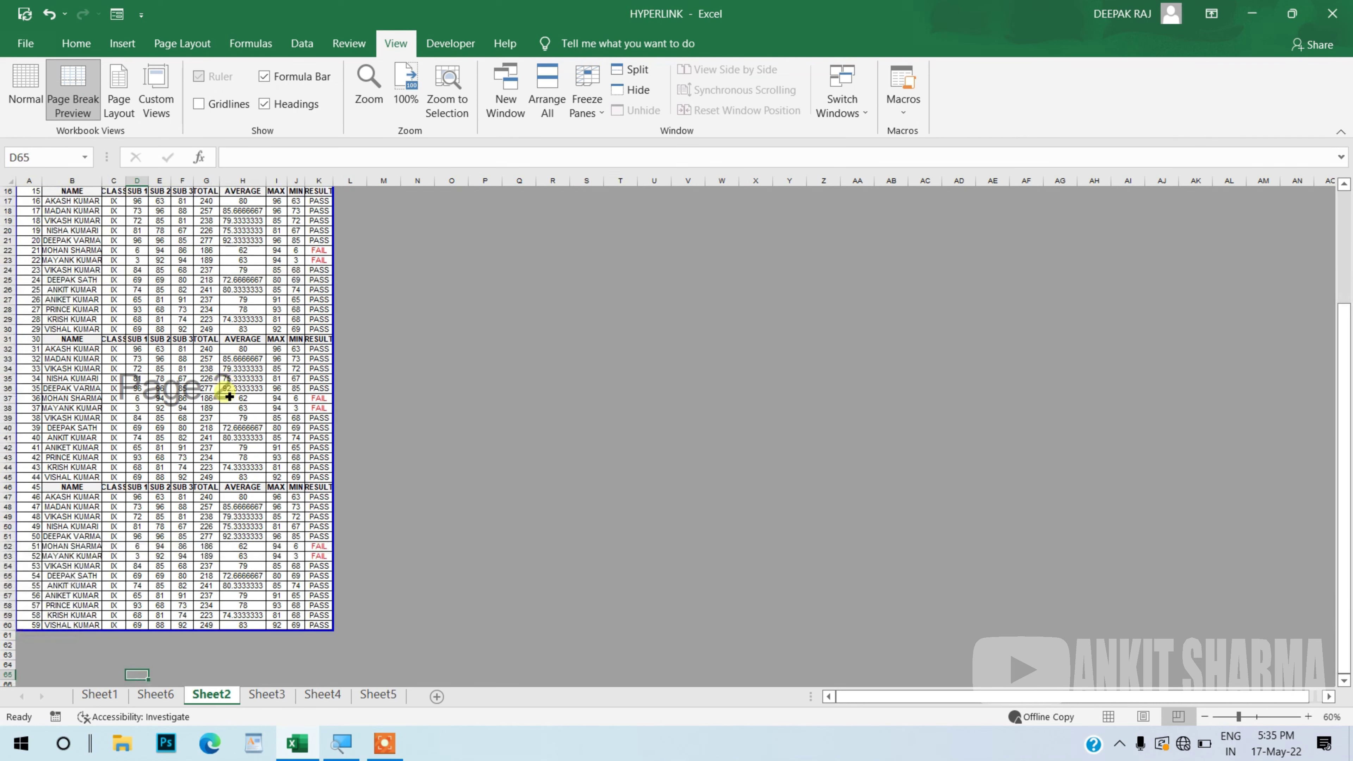
key("Up")
key("Up")
key("Up")
key("Up")
key("Up")
key("Up")
key("Up")
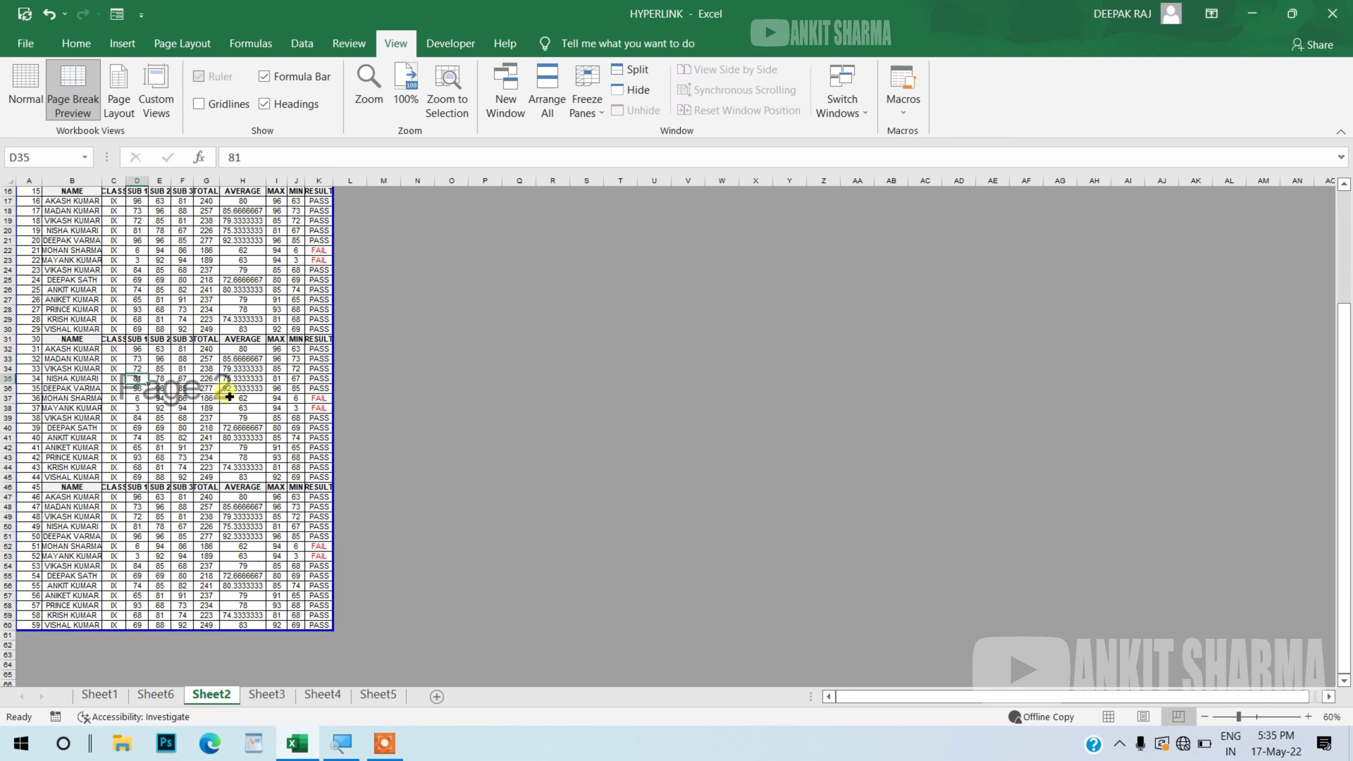
key("Up")
key("Up")
key("Up")
key("Up")
key("Up")
key("Up")
key("Up")
key("Up")
key("Up")
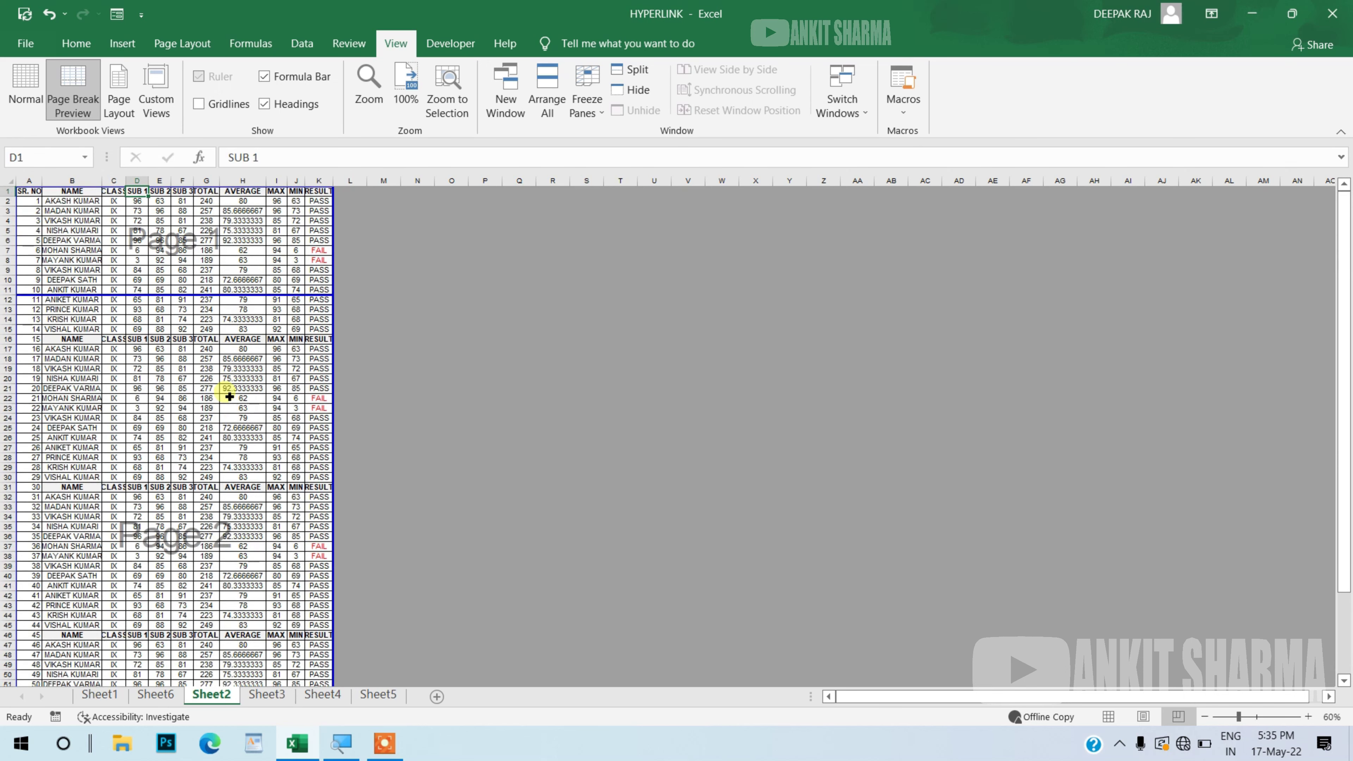
Step: Switch Sheet2 from Normal to Page Layout view, revealing the HYPERLINK and Sheet2 header
left_click(25, 92)
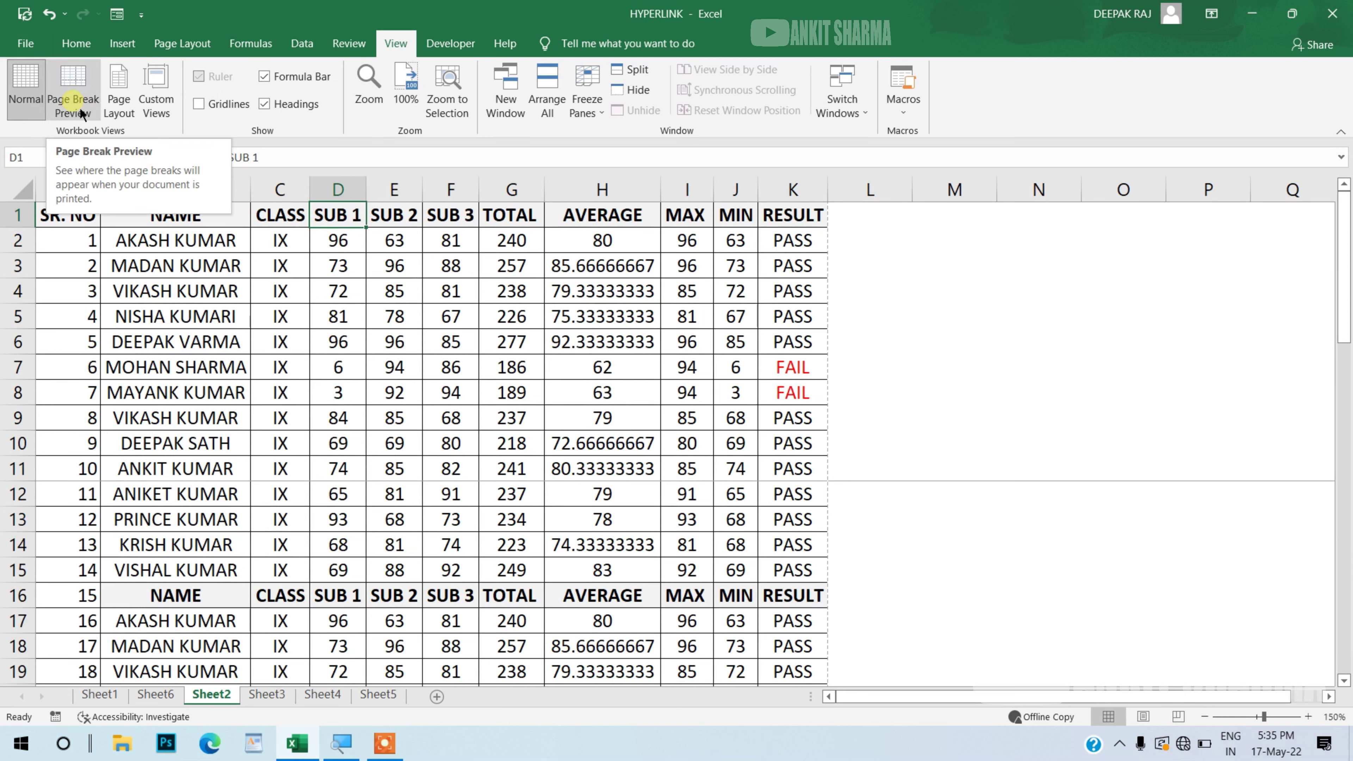
left_click(133, 104)
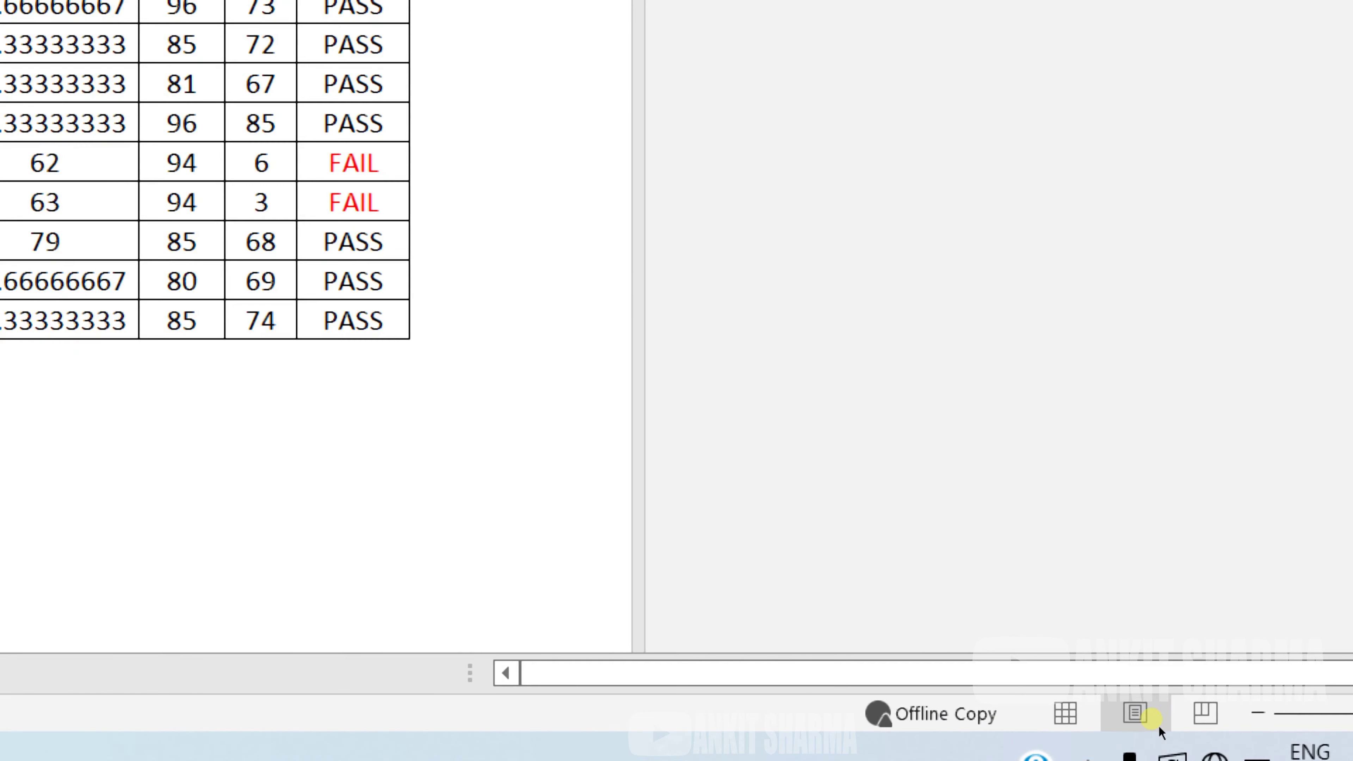
Step: Cycle through Normal, Page Layout and Page Break Preview from the status bar, ending in Normal
left_click(1102, 716)
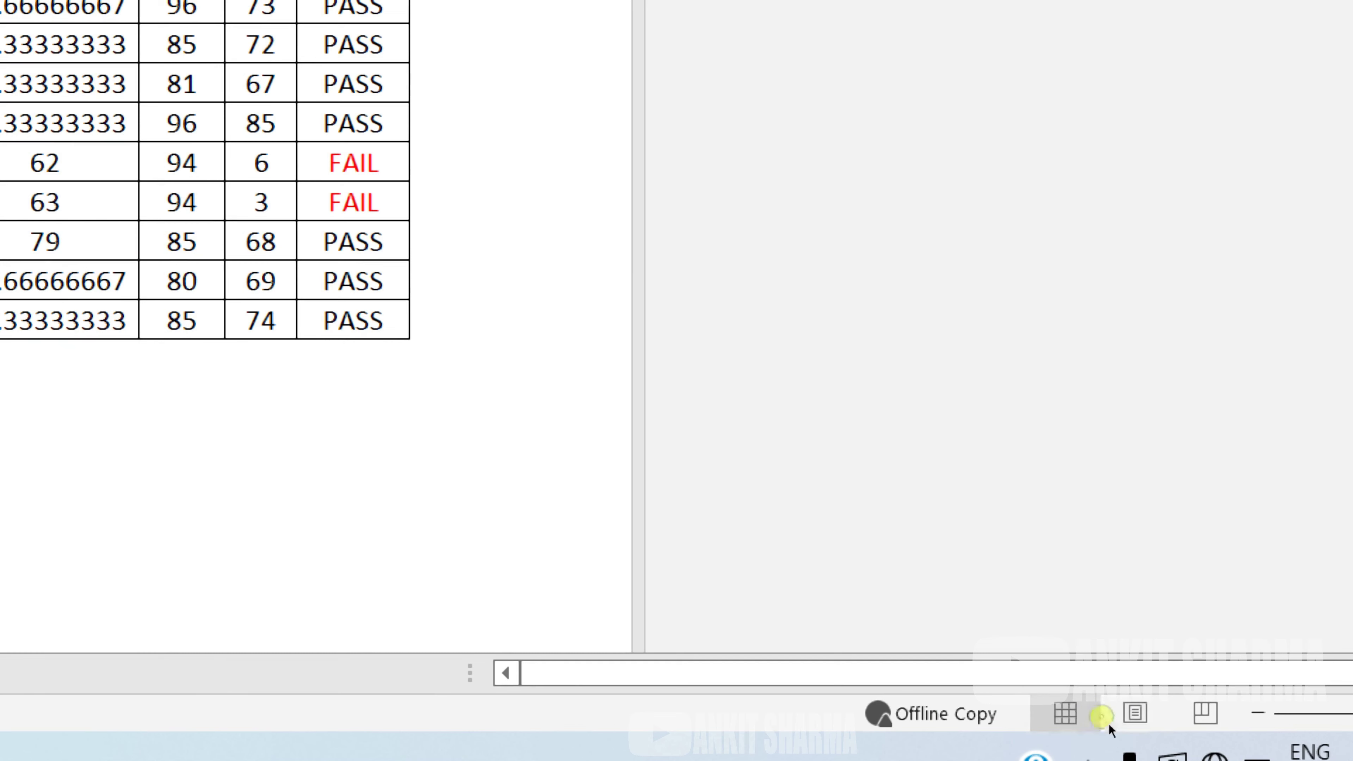
left_click(1157, 721)
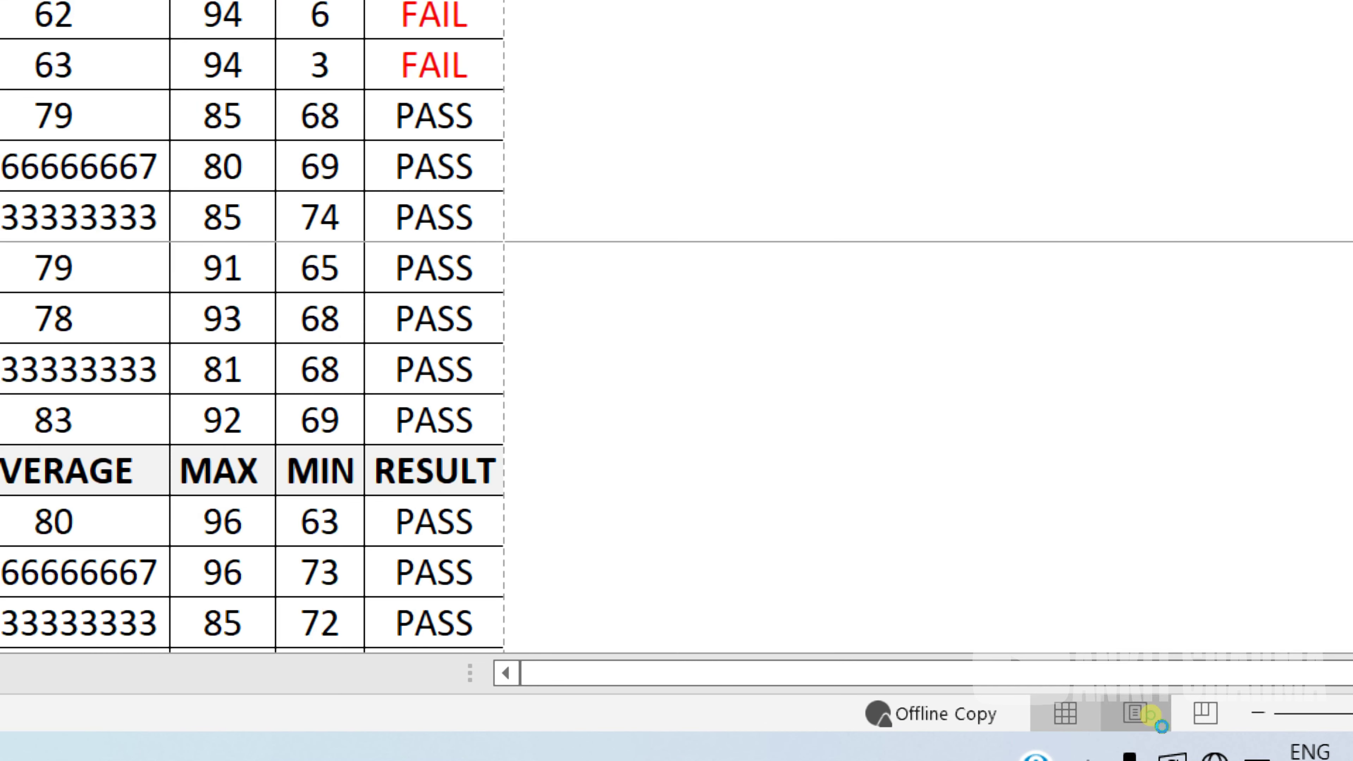
left_click(1180, 724)
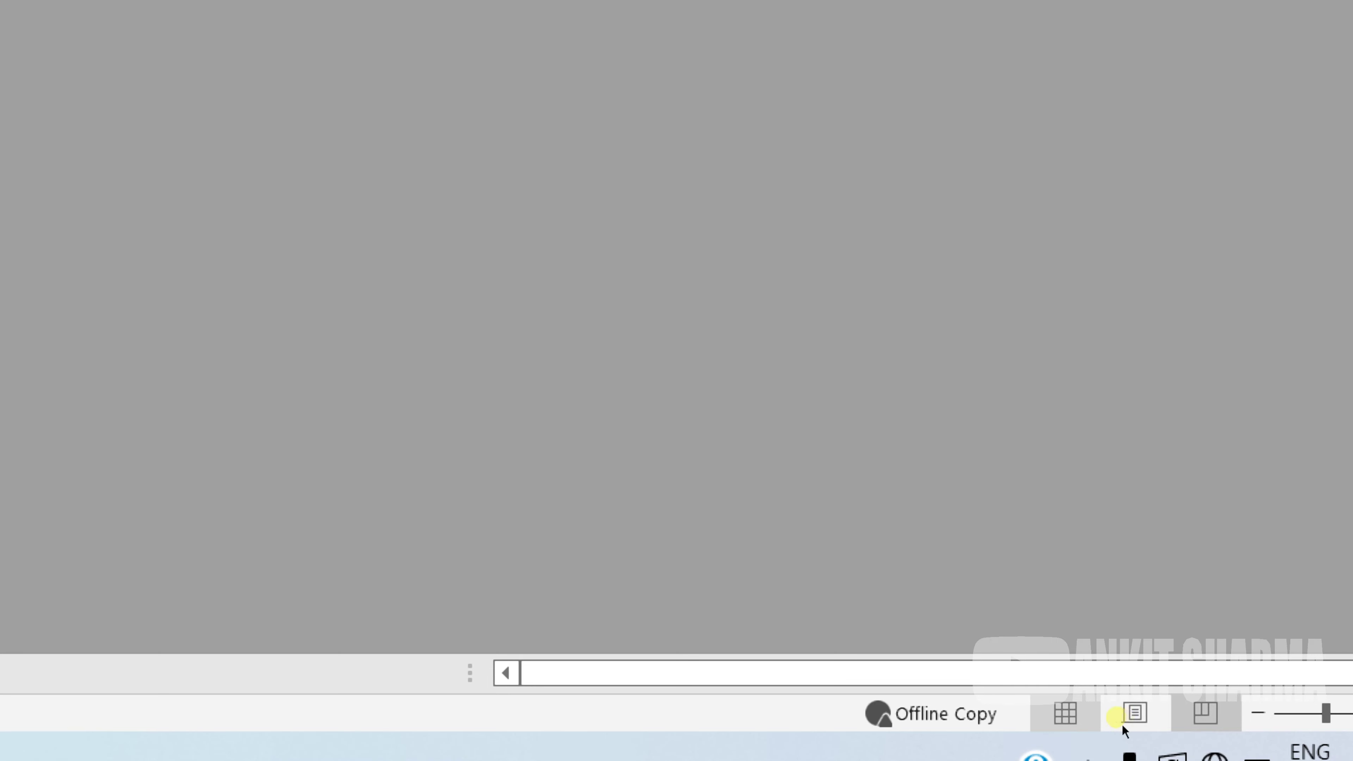
left_click(1121, 724)
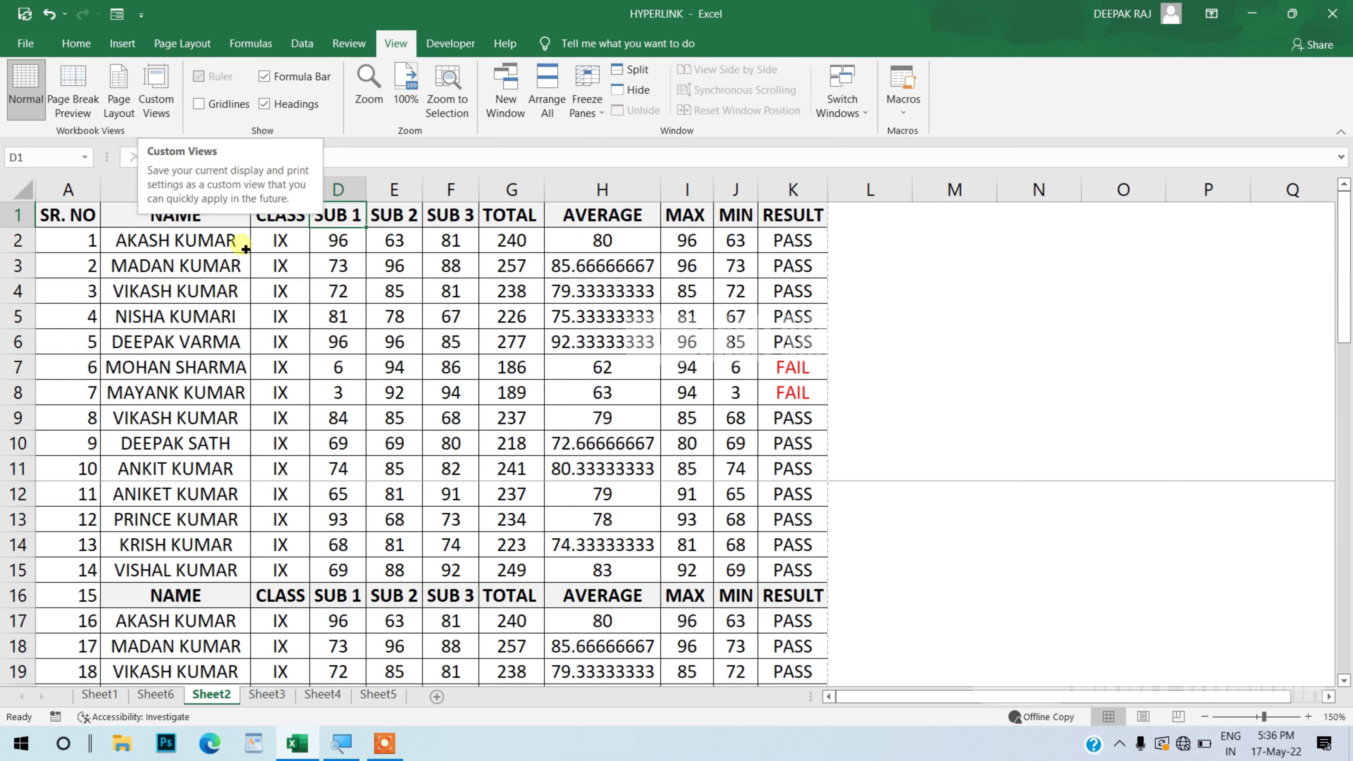
Step: Turn on sheet gridlines and enter the heading 'demo' in N4
left_click(572, 341)
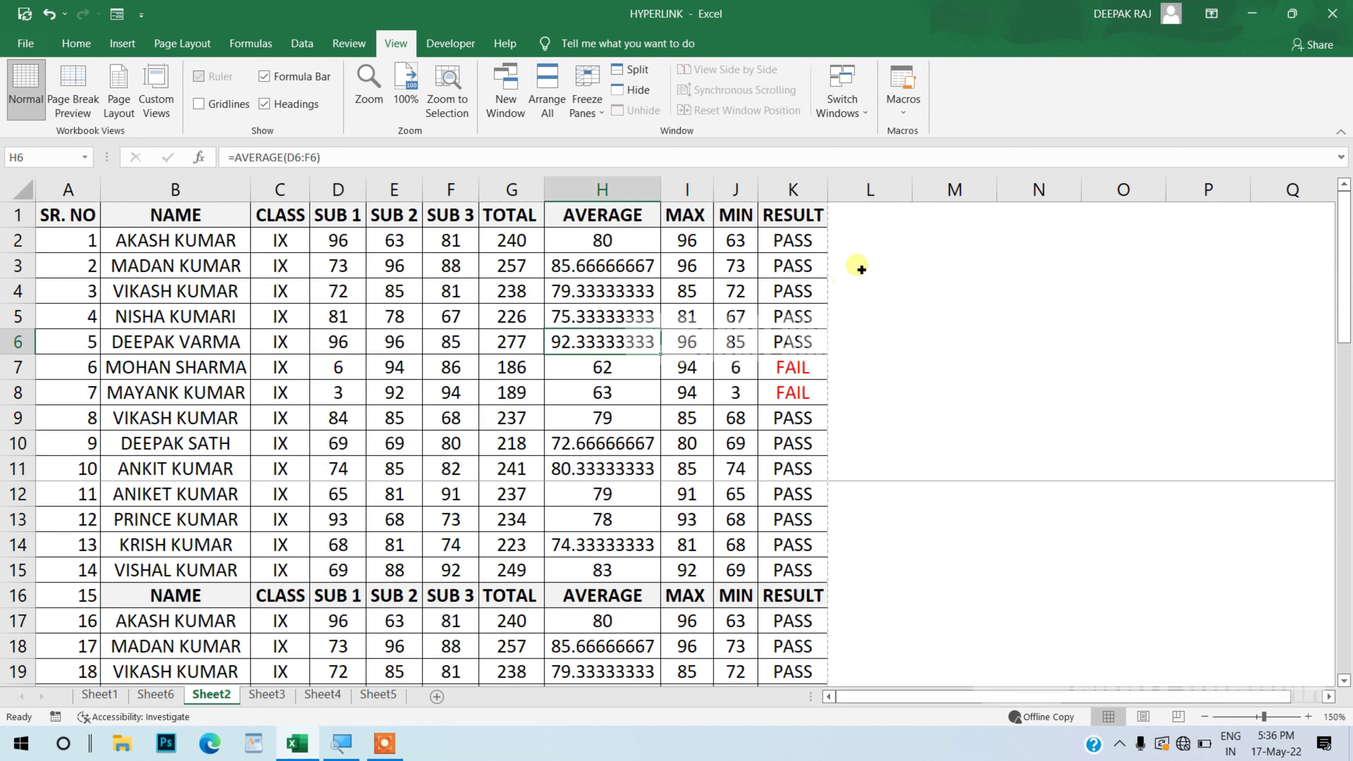
left_click(239, 107)
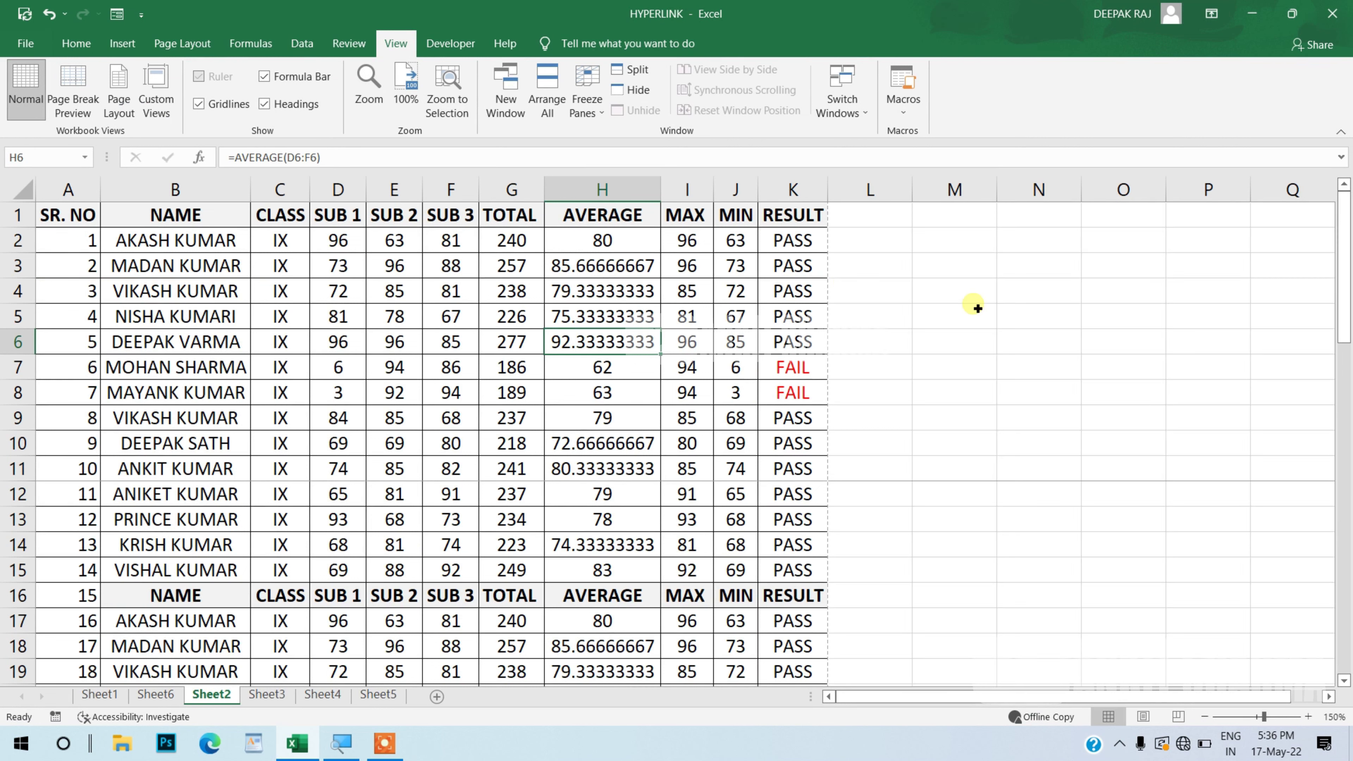
left_click(1004, 295)
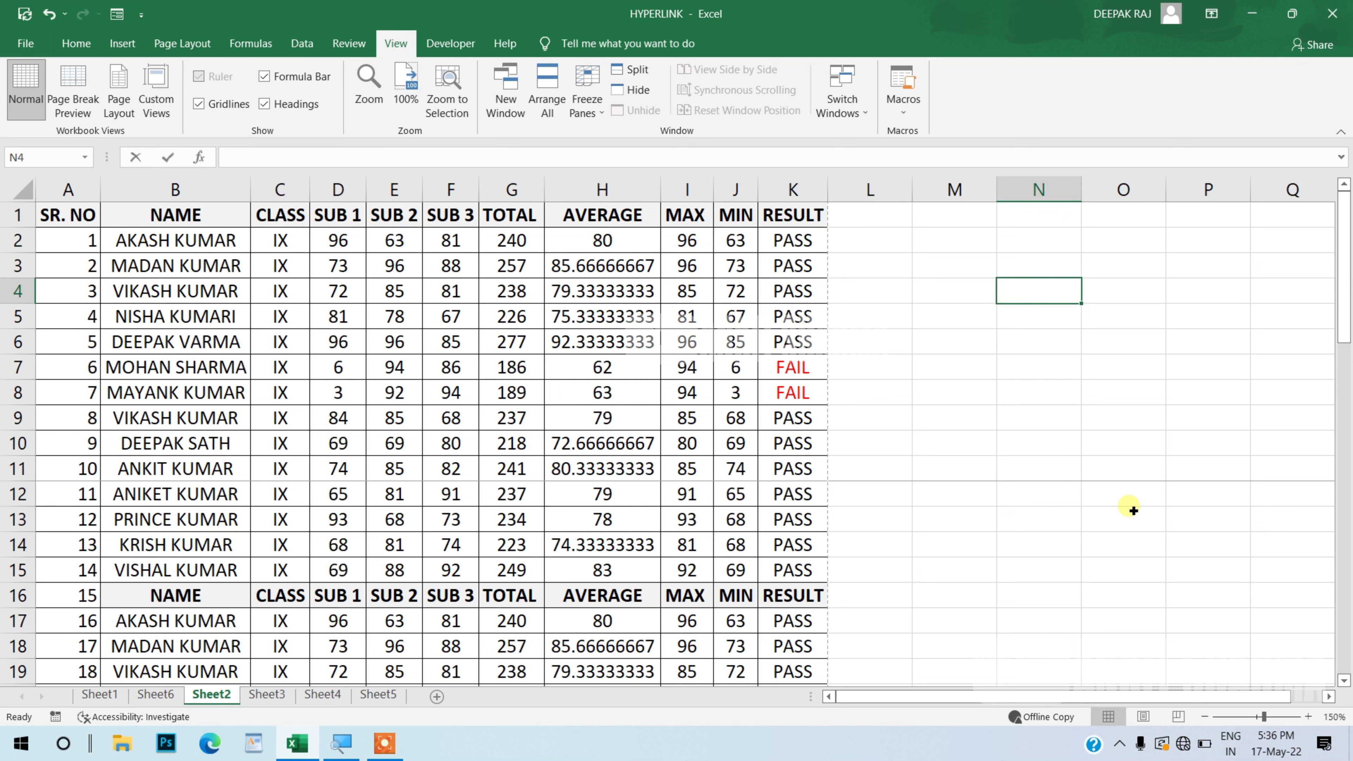
type("demo")
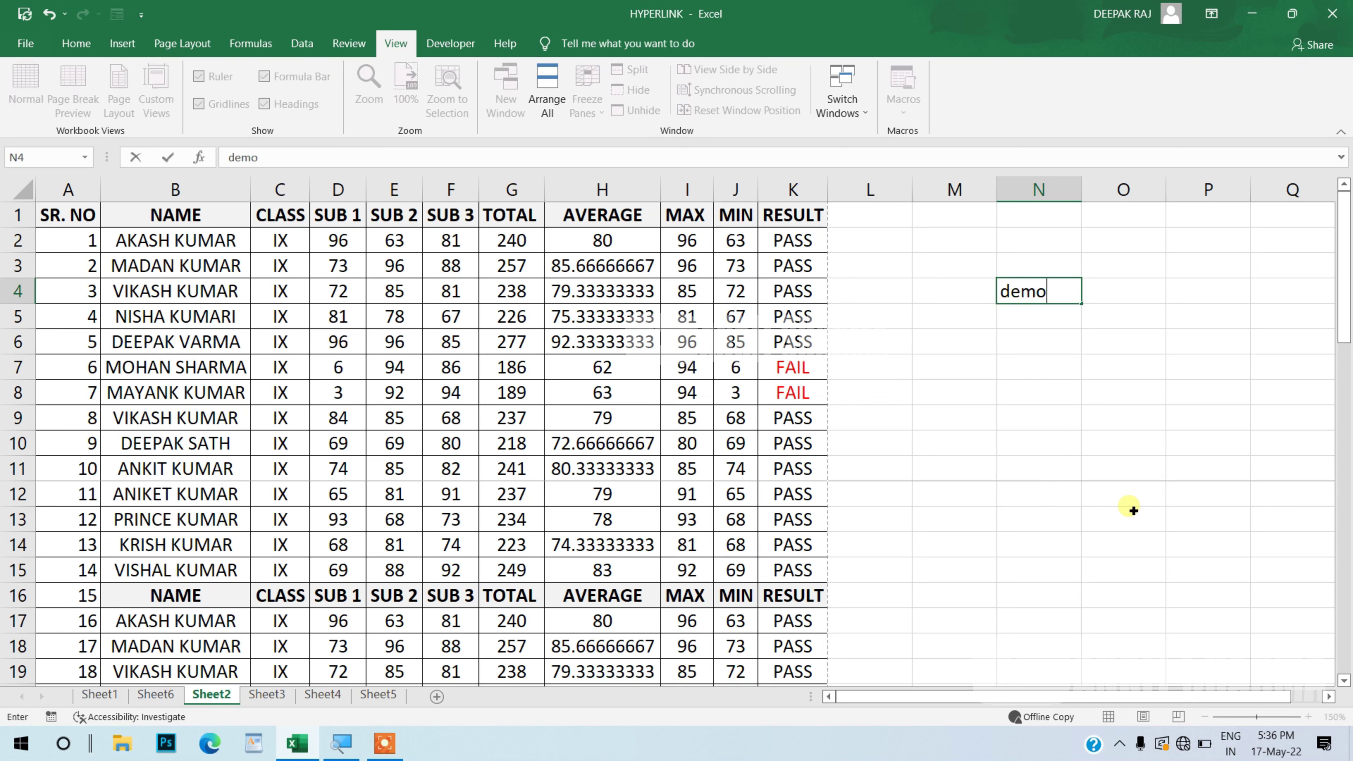
key("Return")
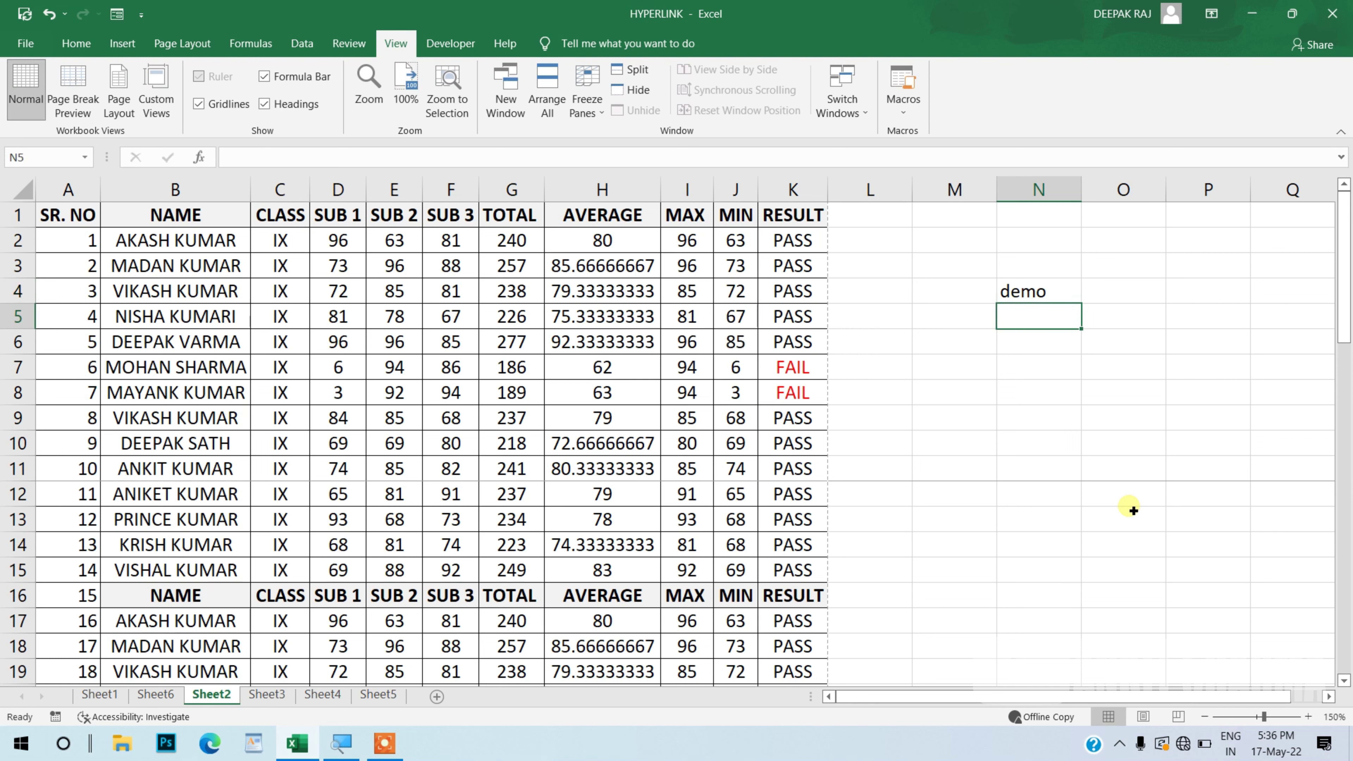
Step: Enter 1, 23, 125, 45, 78 and 56 down N5:N10
type("1")
key("Return")
type("23")
key("Return")
type("12")
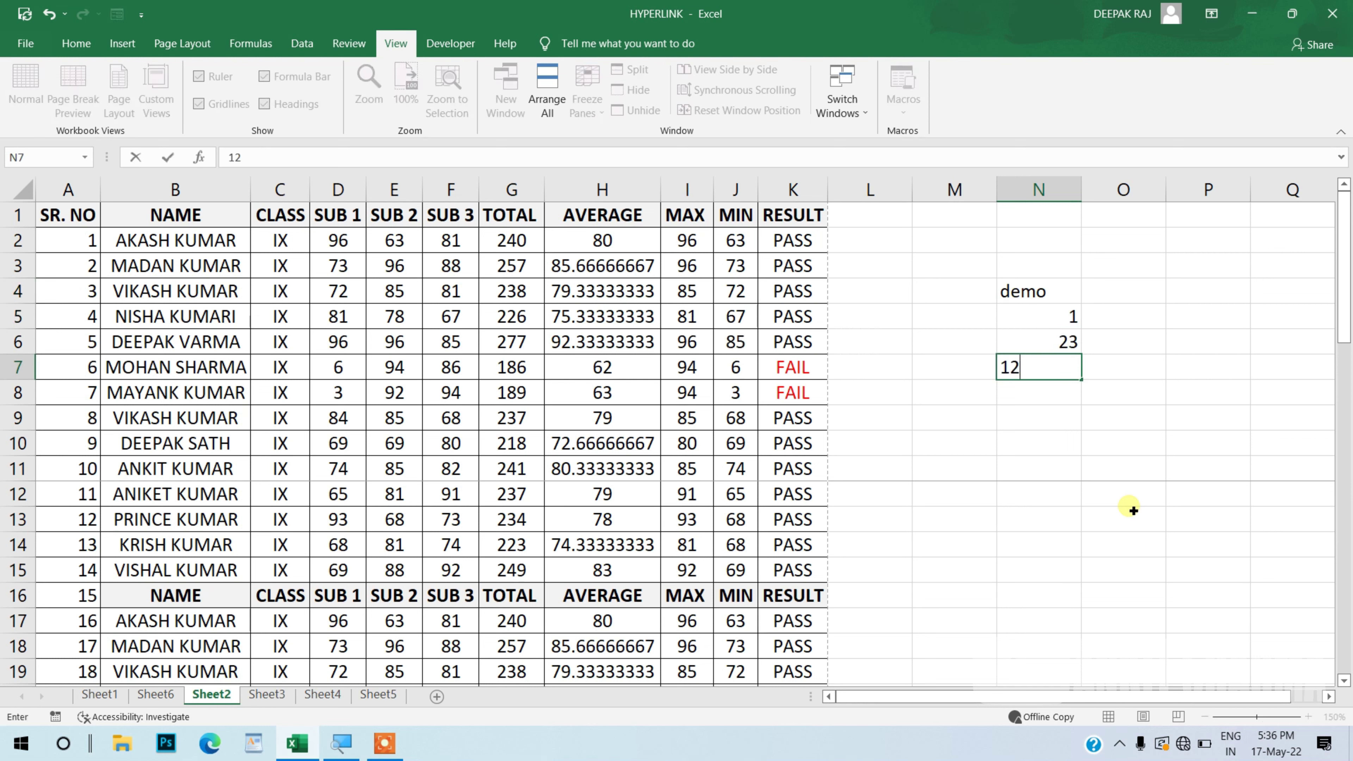
type("5")
key("Return")
type("45")
key("Return")
type("78")
key("Return")
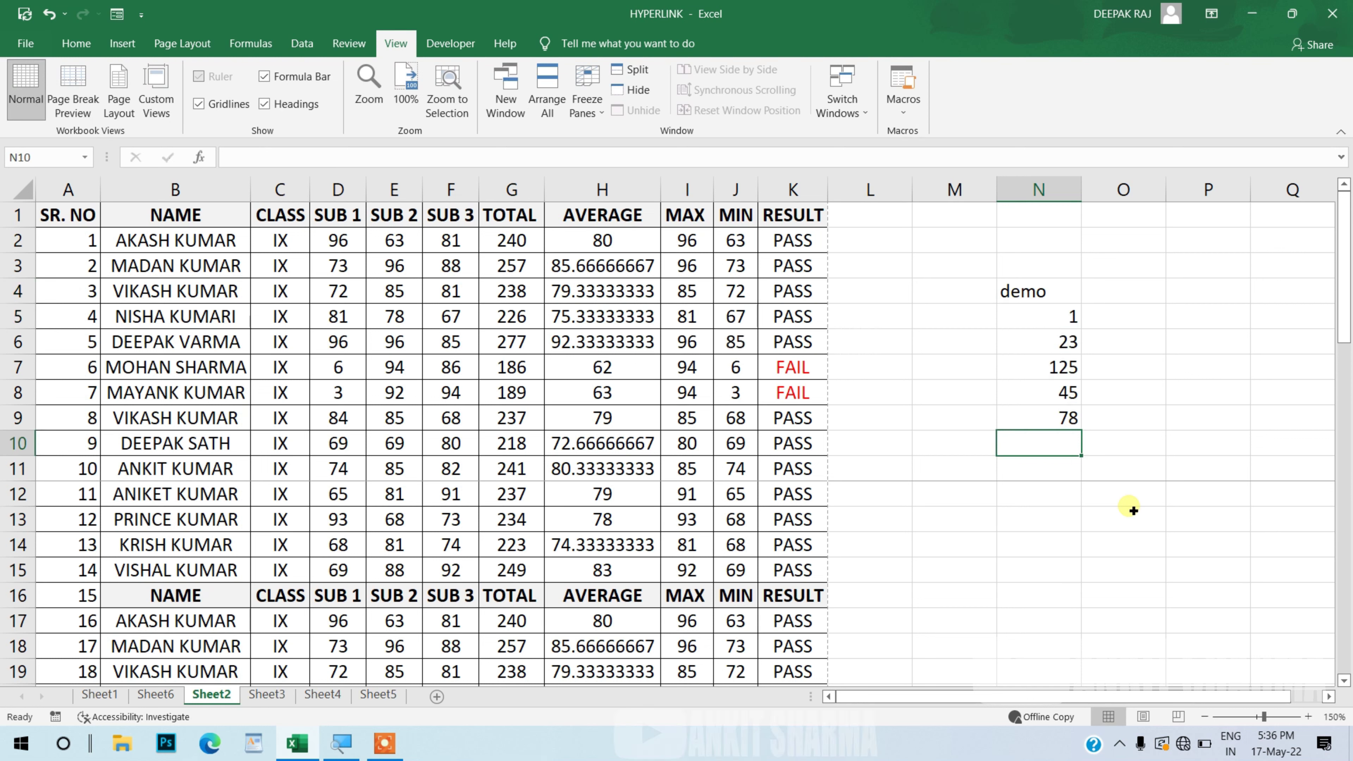
type("56")
key("Return")
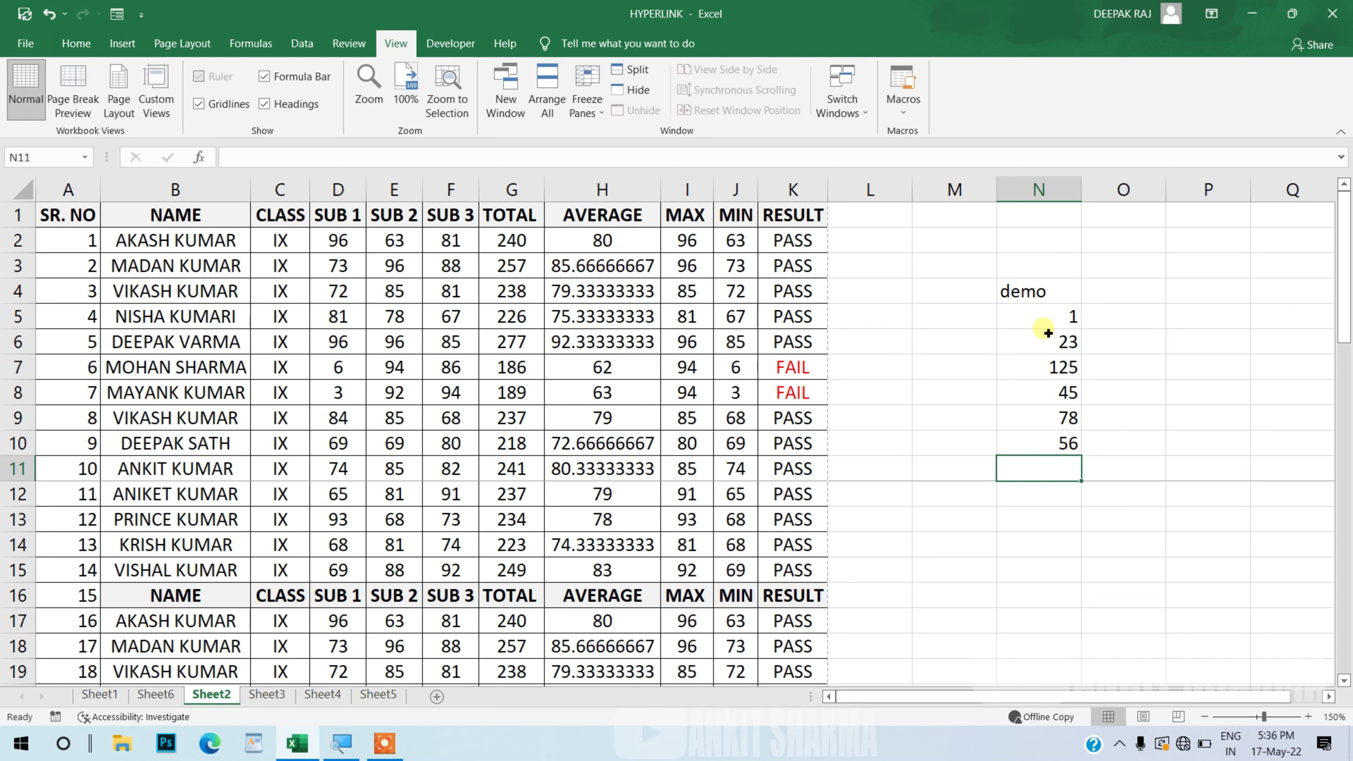
Step: With N4 selected, add a custom view named 'first' through Custom Views
left_click(1043, 294)
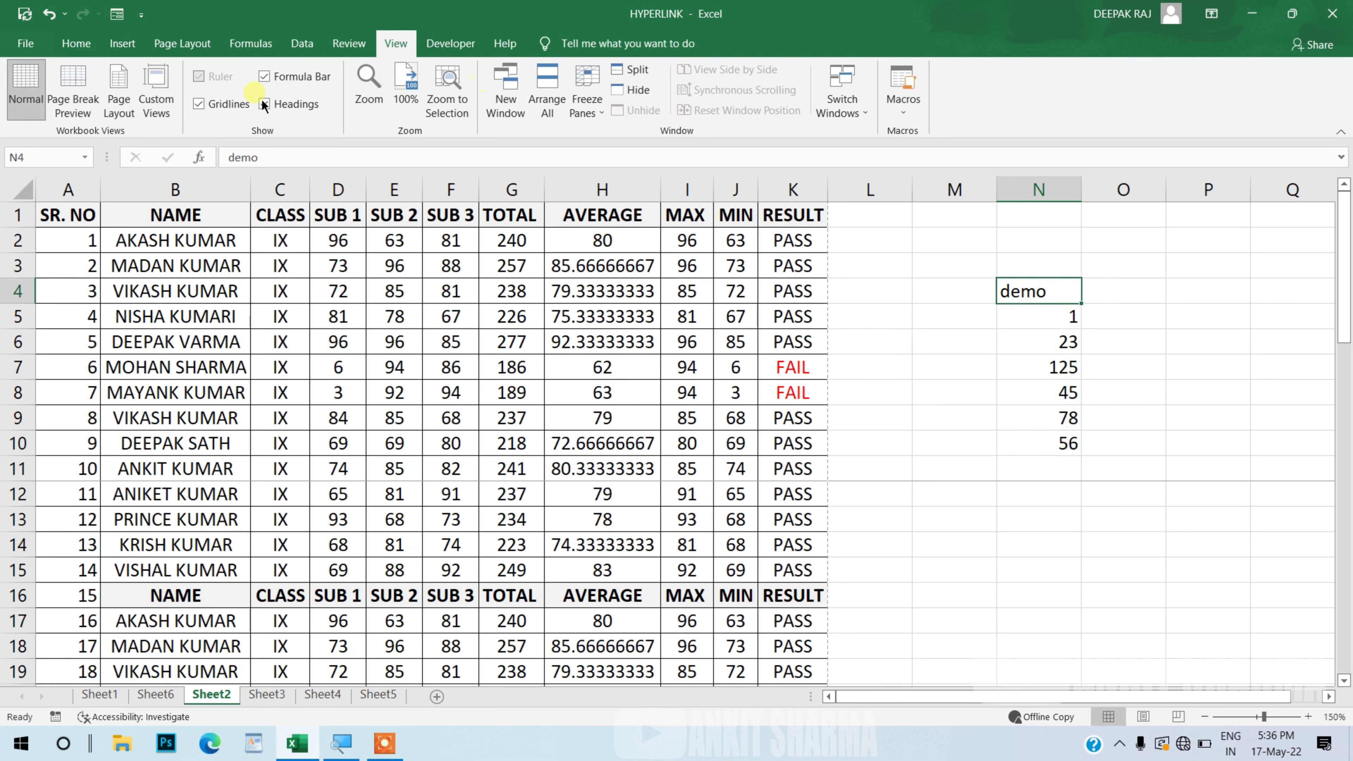
left_click(179, 109)
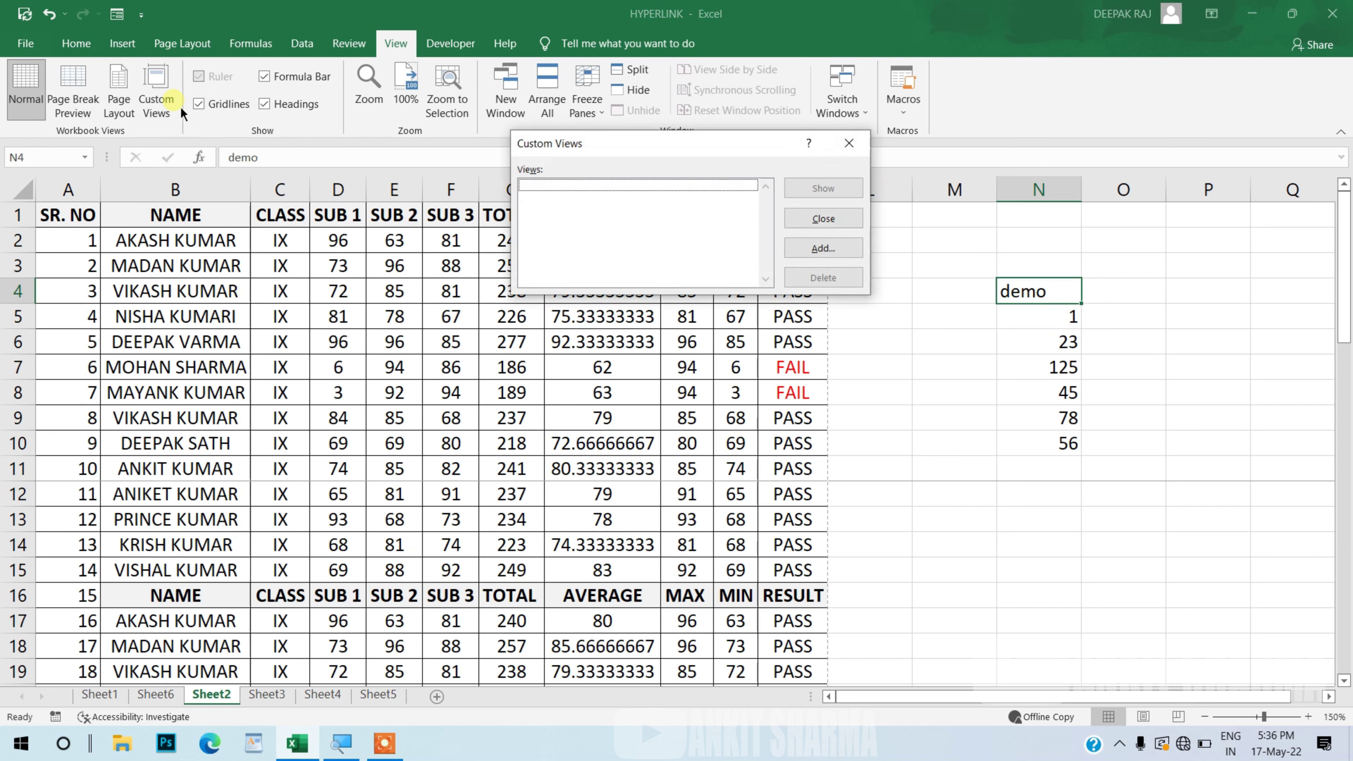
left_click(829, 258)
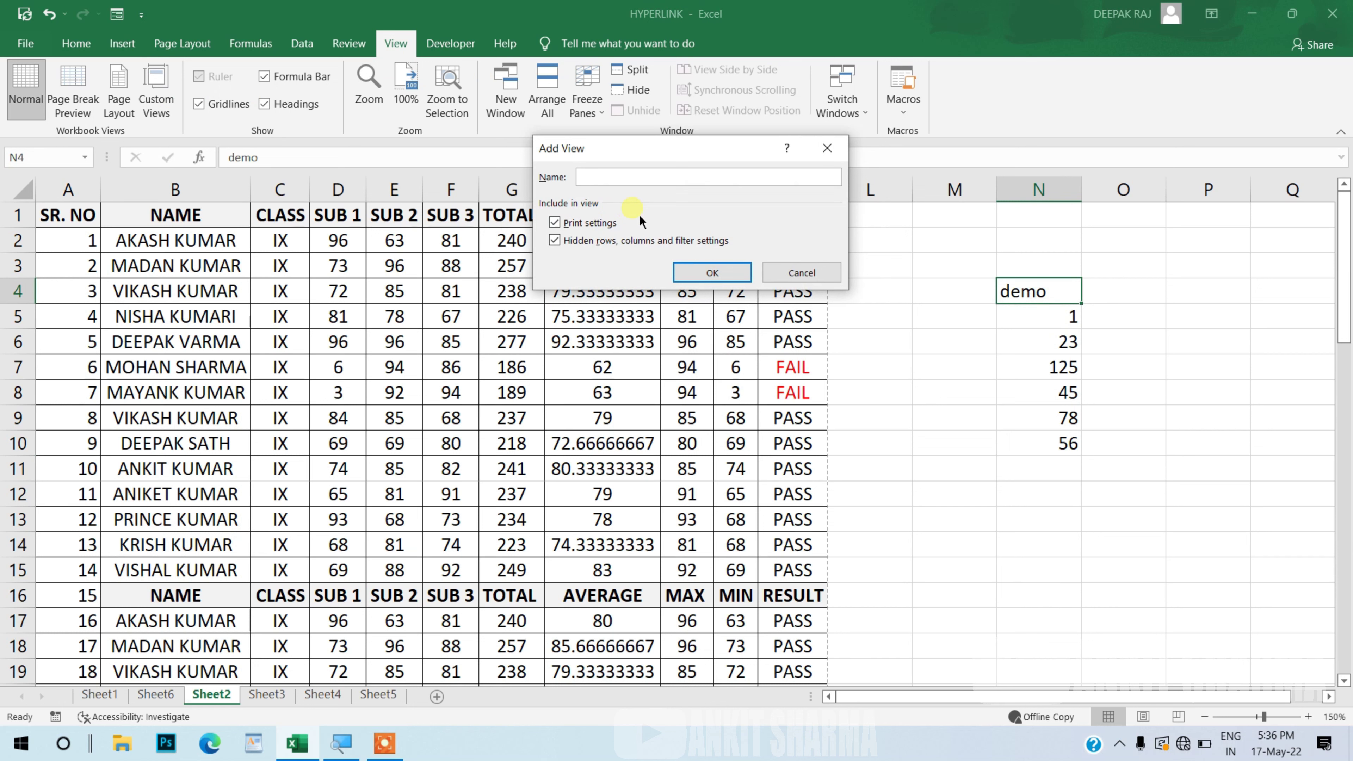
type("first")
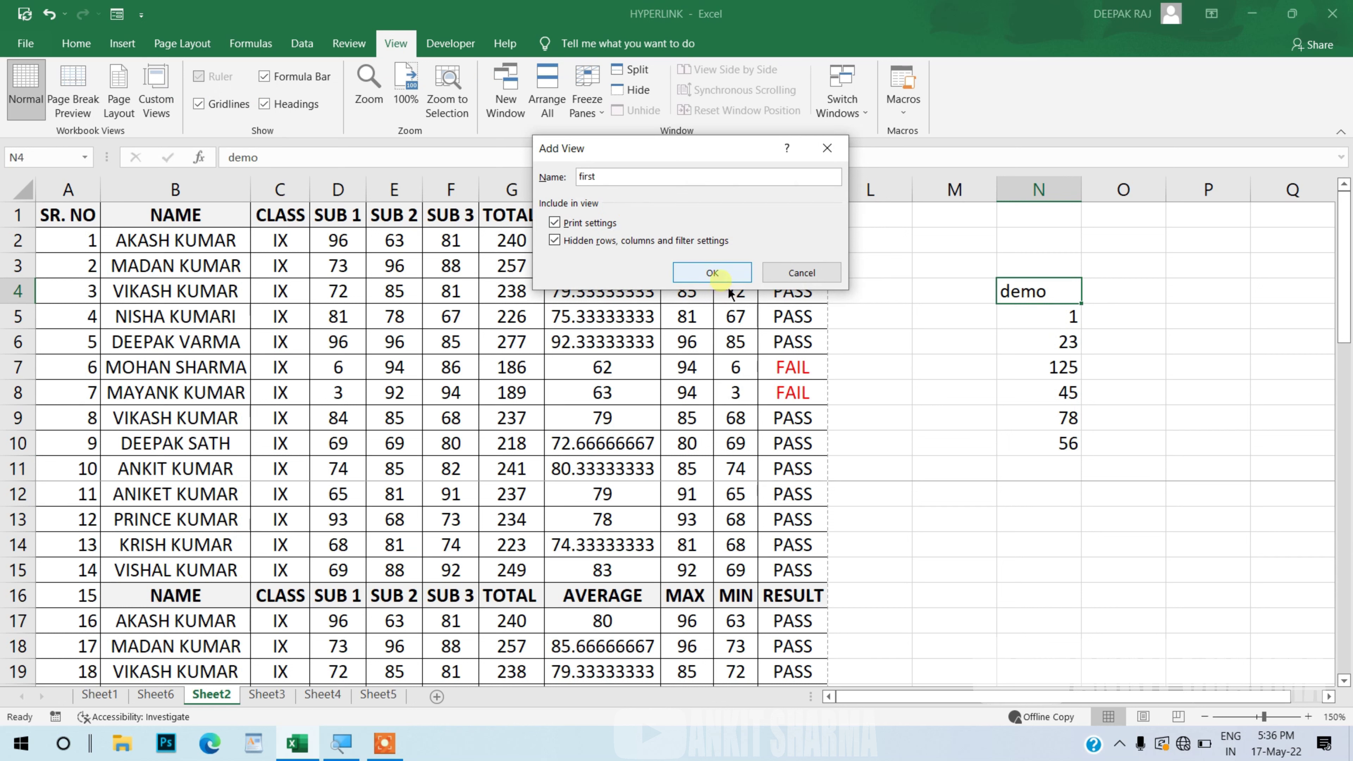
left_click(713, 272)
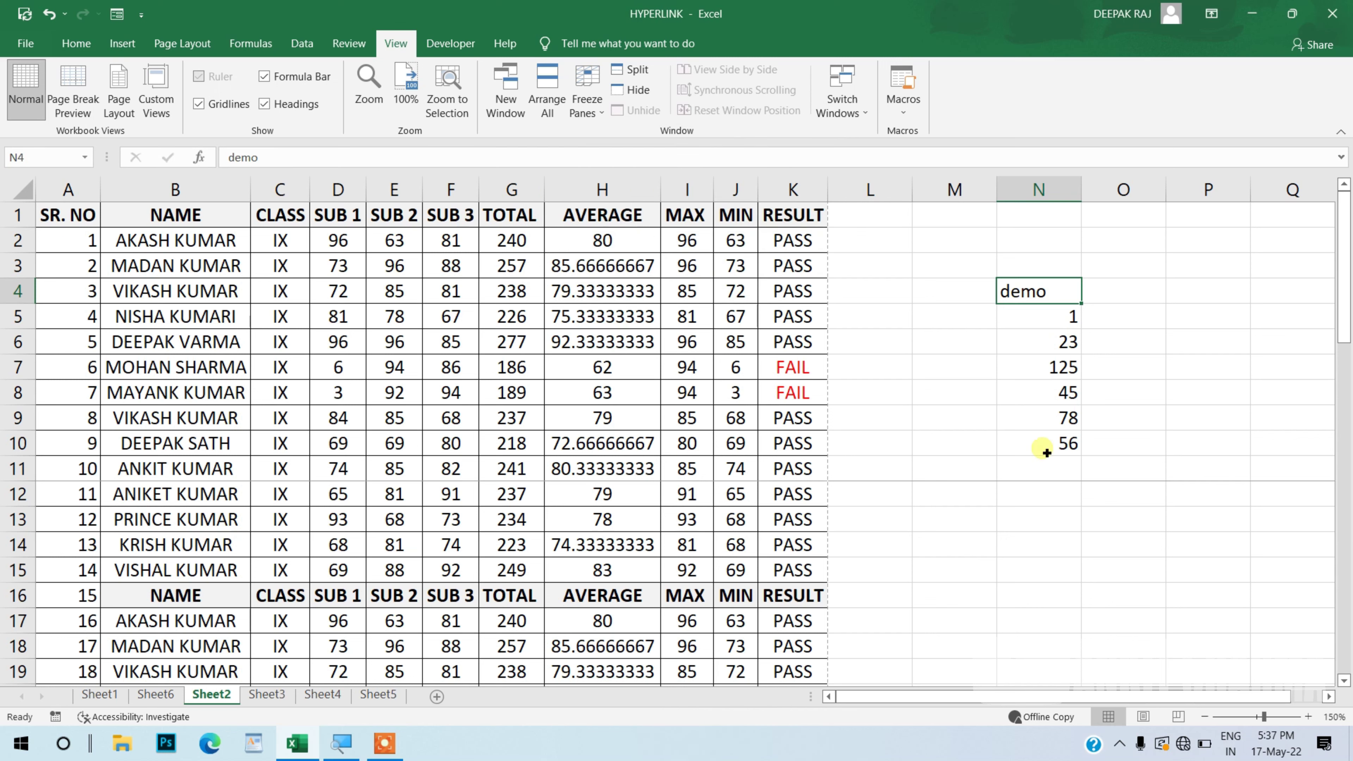
Step: Move down column N and enter 'demo2', 457 and 79 starting at N57
key("Down")
key("Down")
key("Down")
key("Down")
key("Down")
key("Down")
key("Down")
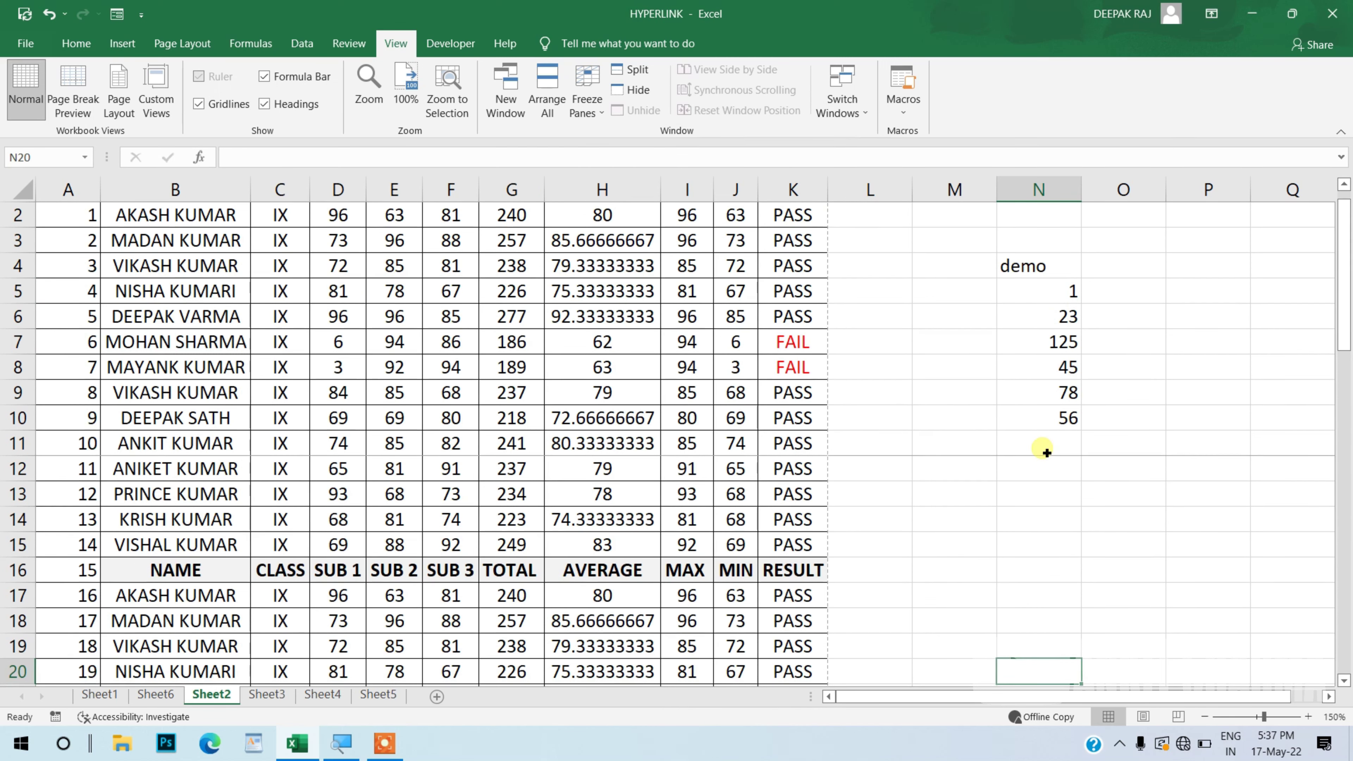
key("Down")
key("Down")
key("Down")
key("Down")
key("Down")
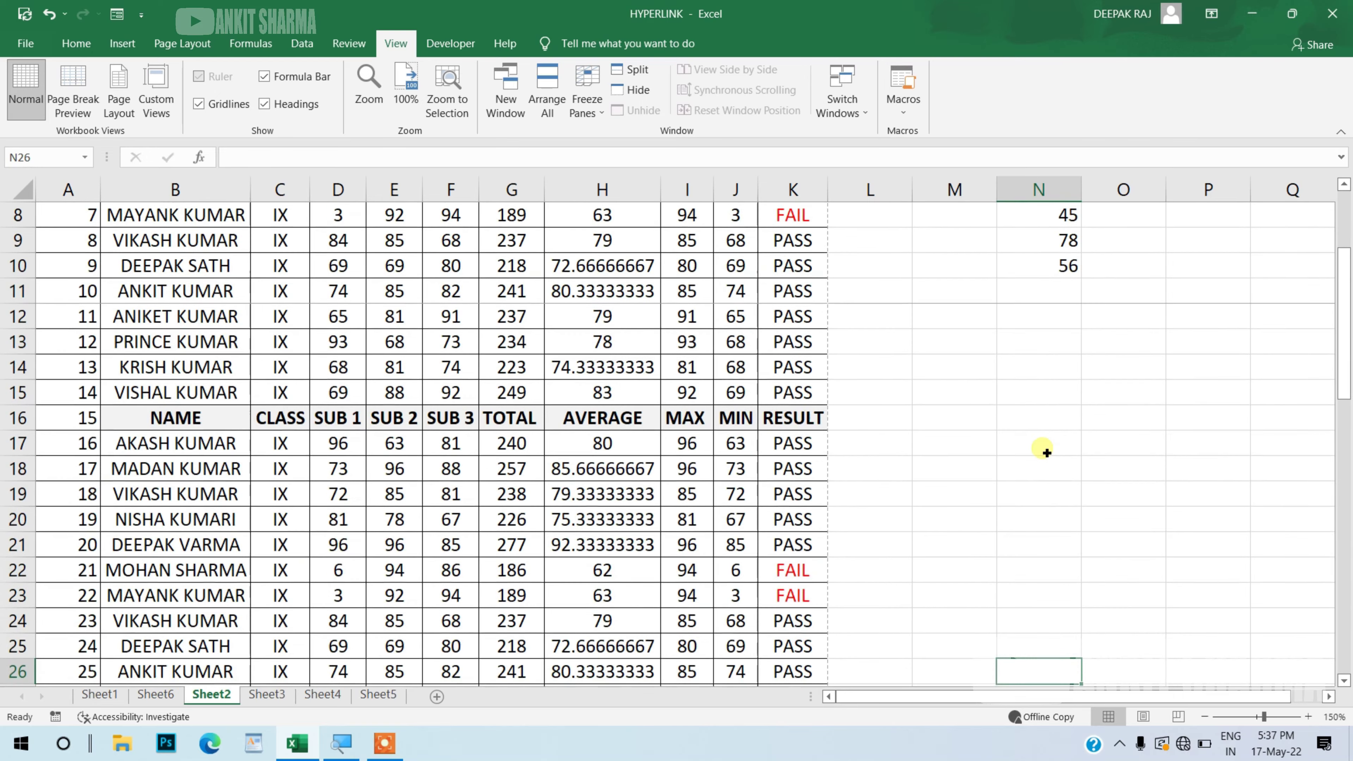
key("Down")
key("Down")
key("Down")
key("Down")
key("Down")
key("Down")
key("Down")
key("Down")
key("Down")
key("Up")
key("Up")
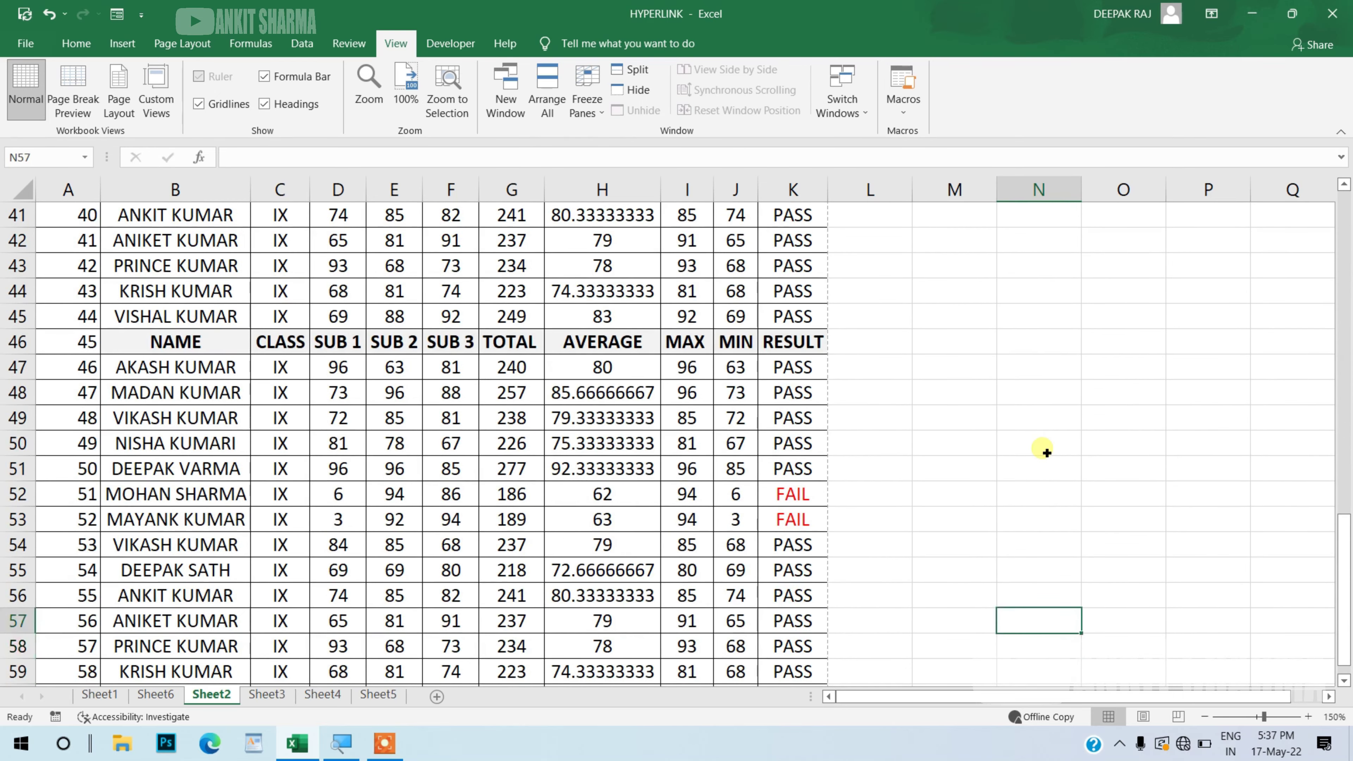
type("demo")
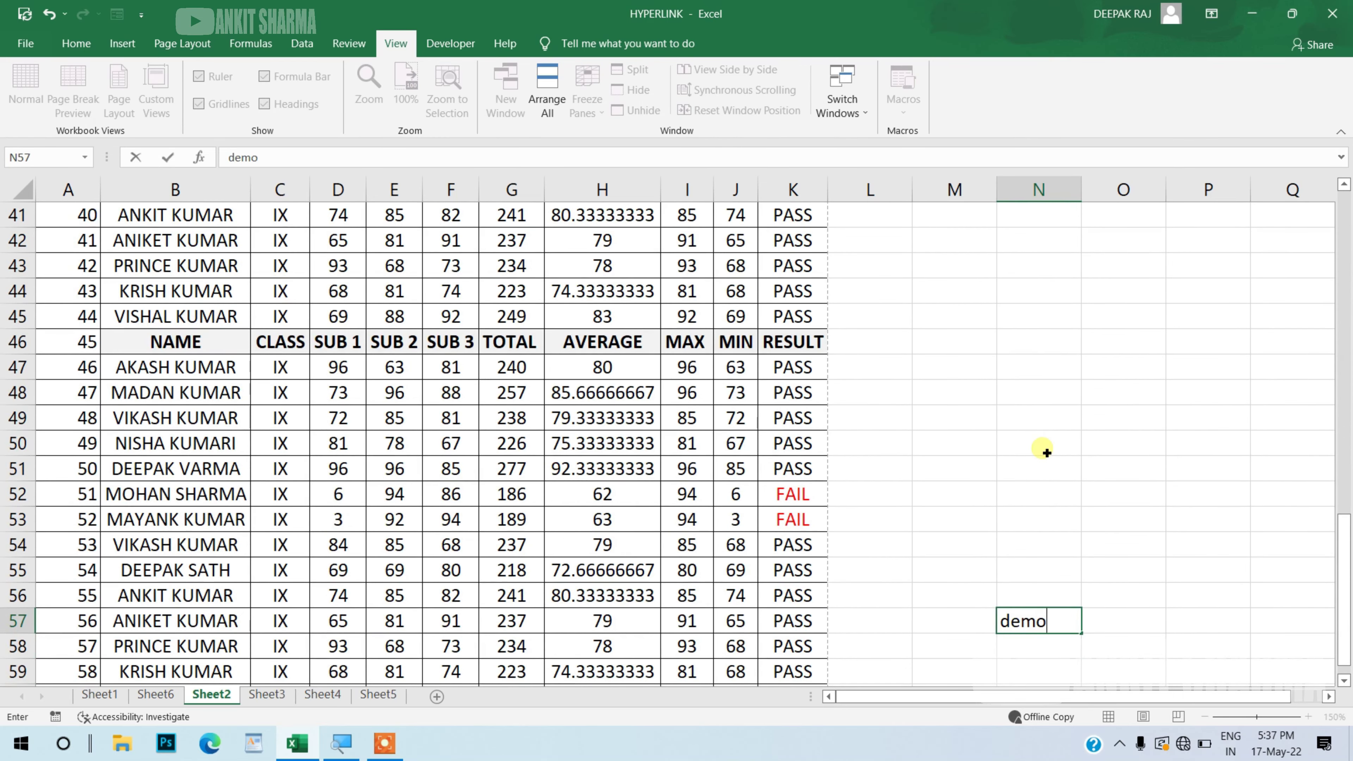
type("2")
key("Return")
type("4")
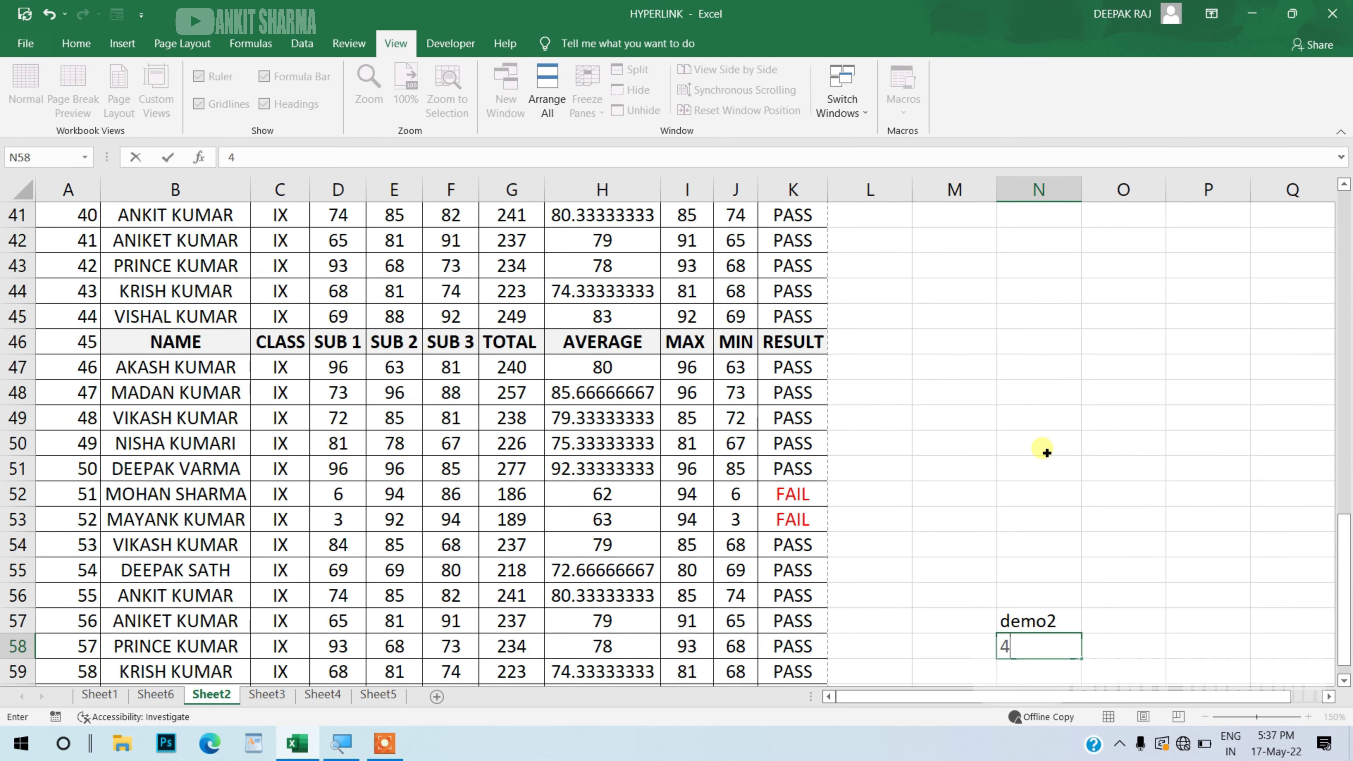
type("57")
key("Return")
type("79")
key("Return")
Step: Finish the list with 564, 784, 9+45 and 54, then open Custom Views with N57 selected
type("5")
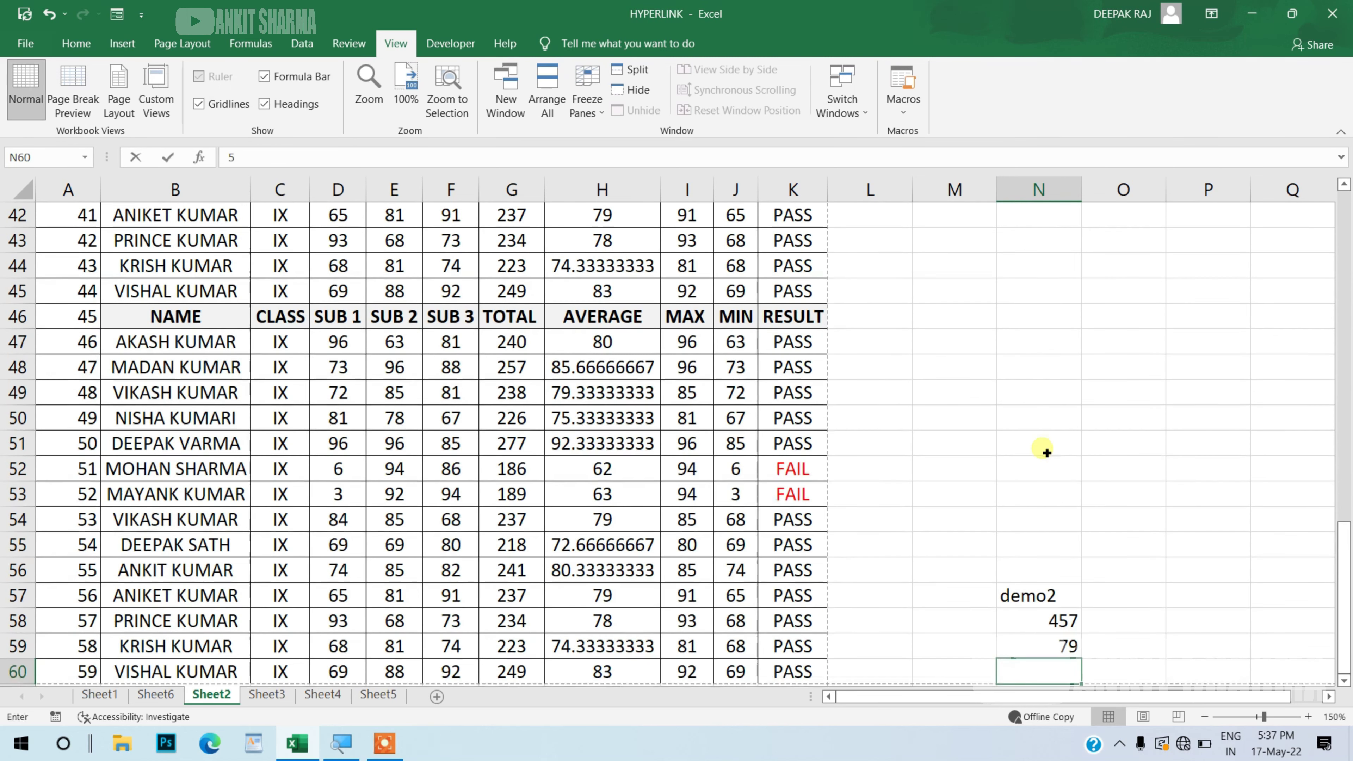
type("64")
key("Return")
type("784")
key("Return")
type("9+45")
key("Return")
type("54")
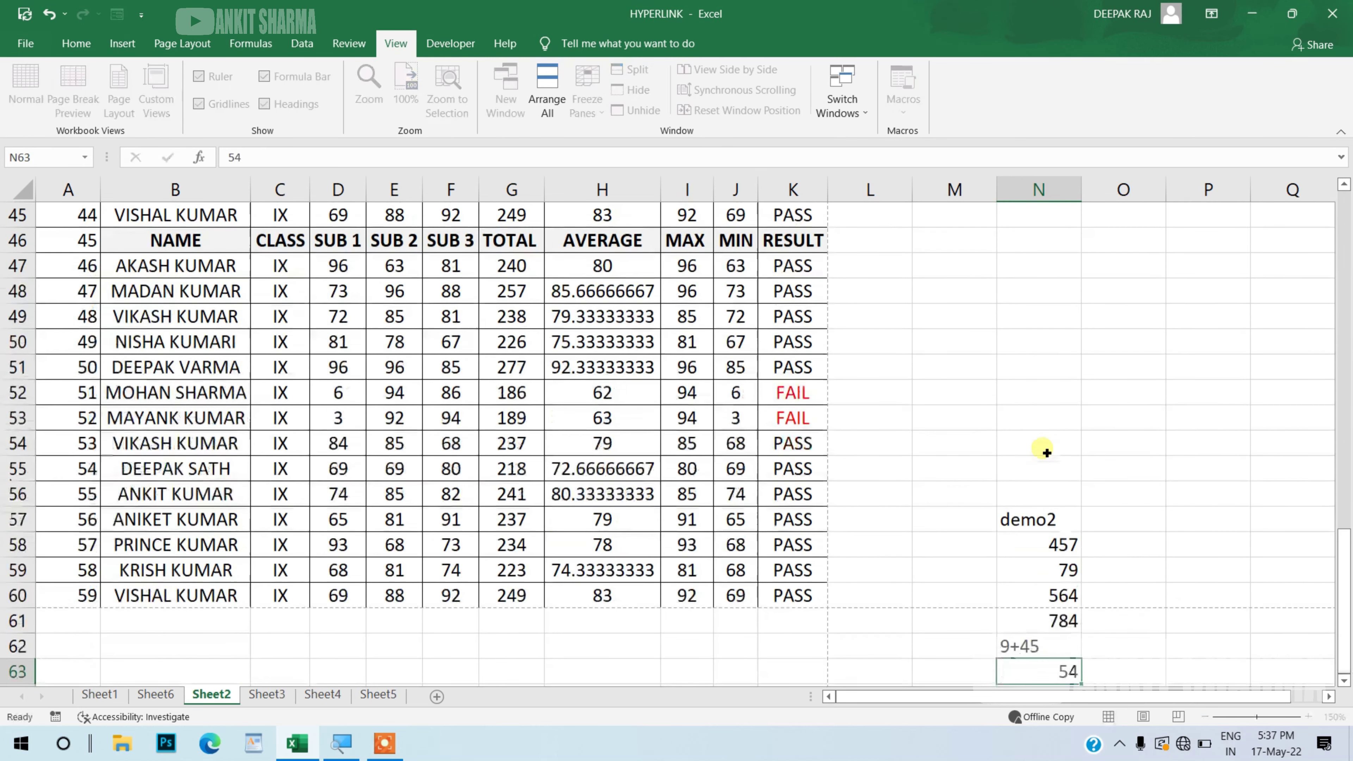
key("Return")
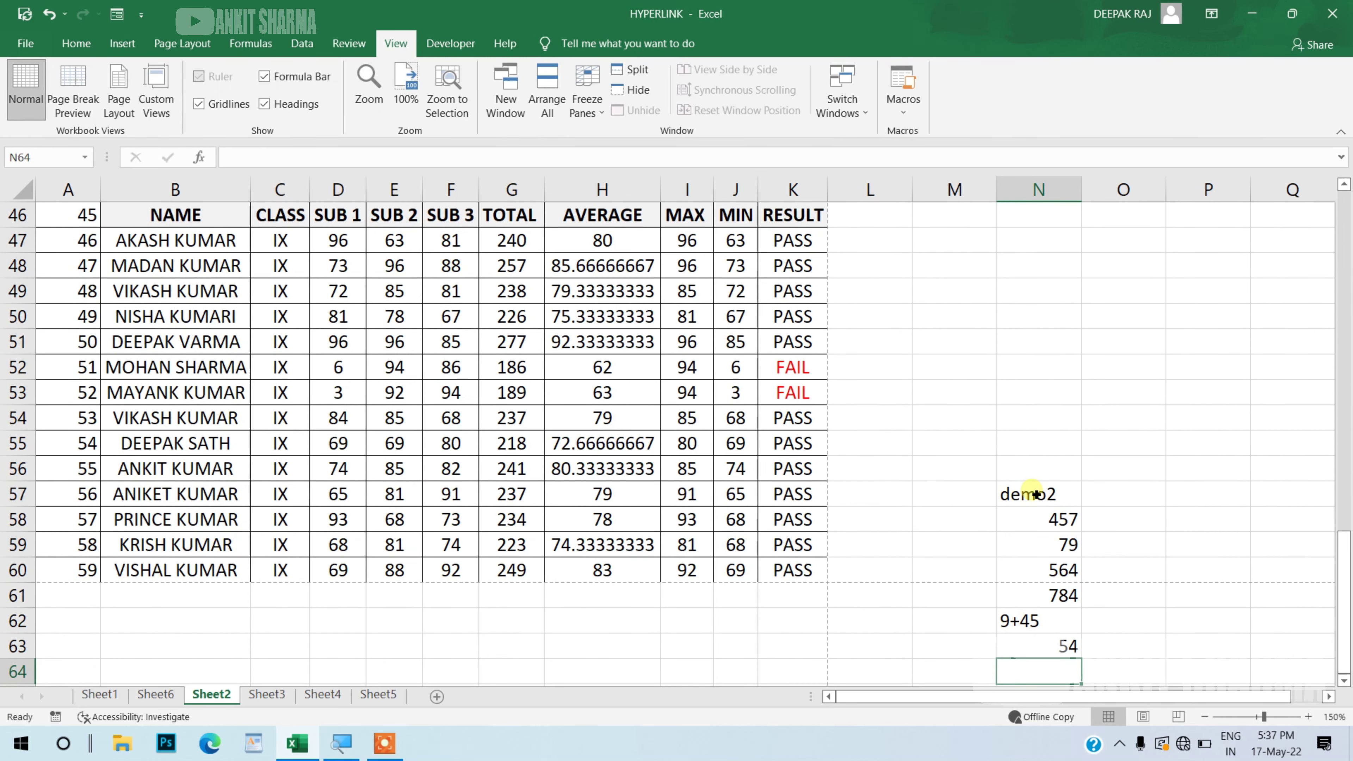
left_click(1037, 493)
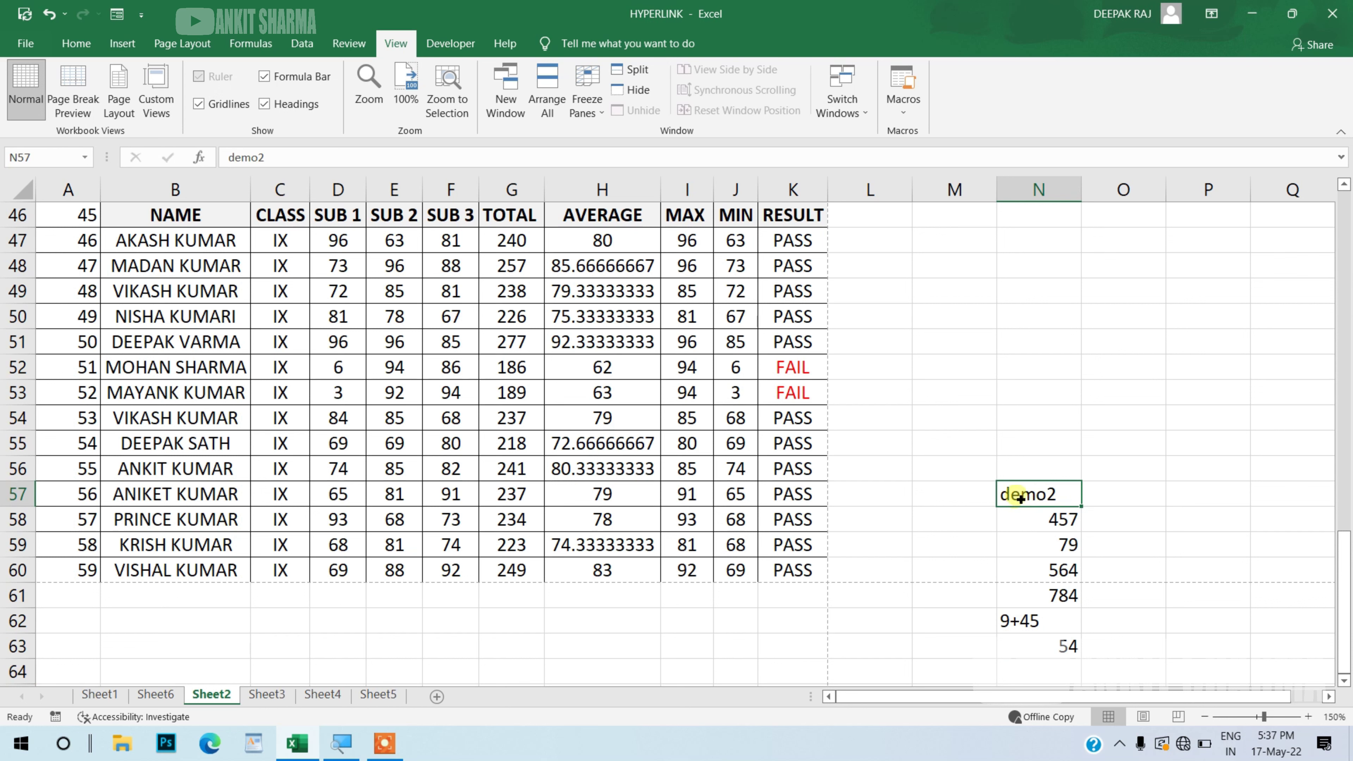
left_click(165, 100)
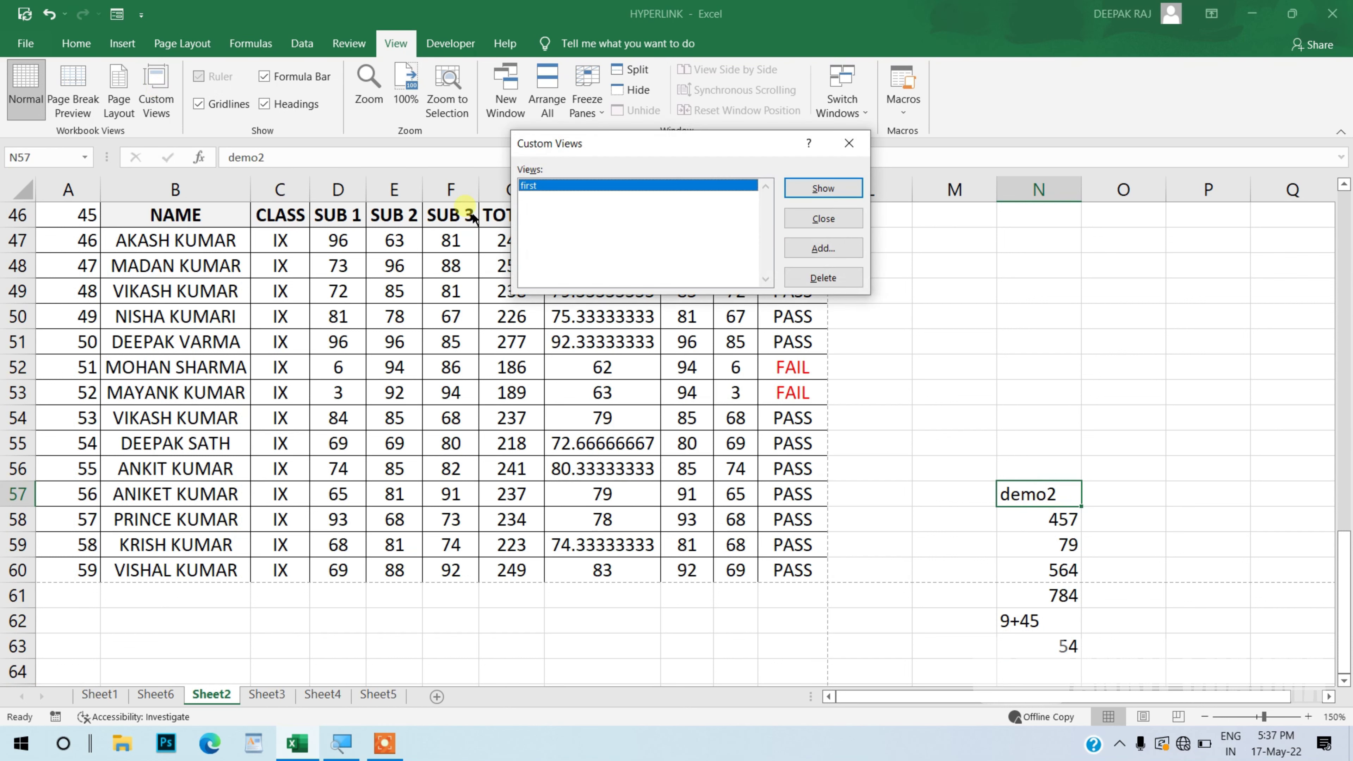
Step: Save a custom view named 'second', then show the 'first' view to return to N4:N10
left_click(854, 249)
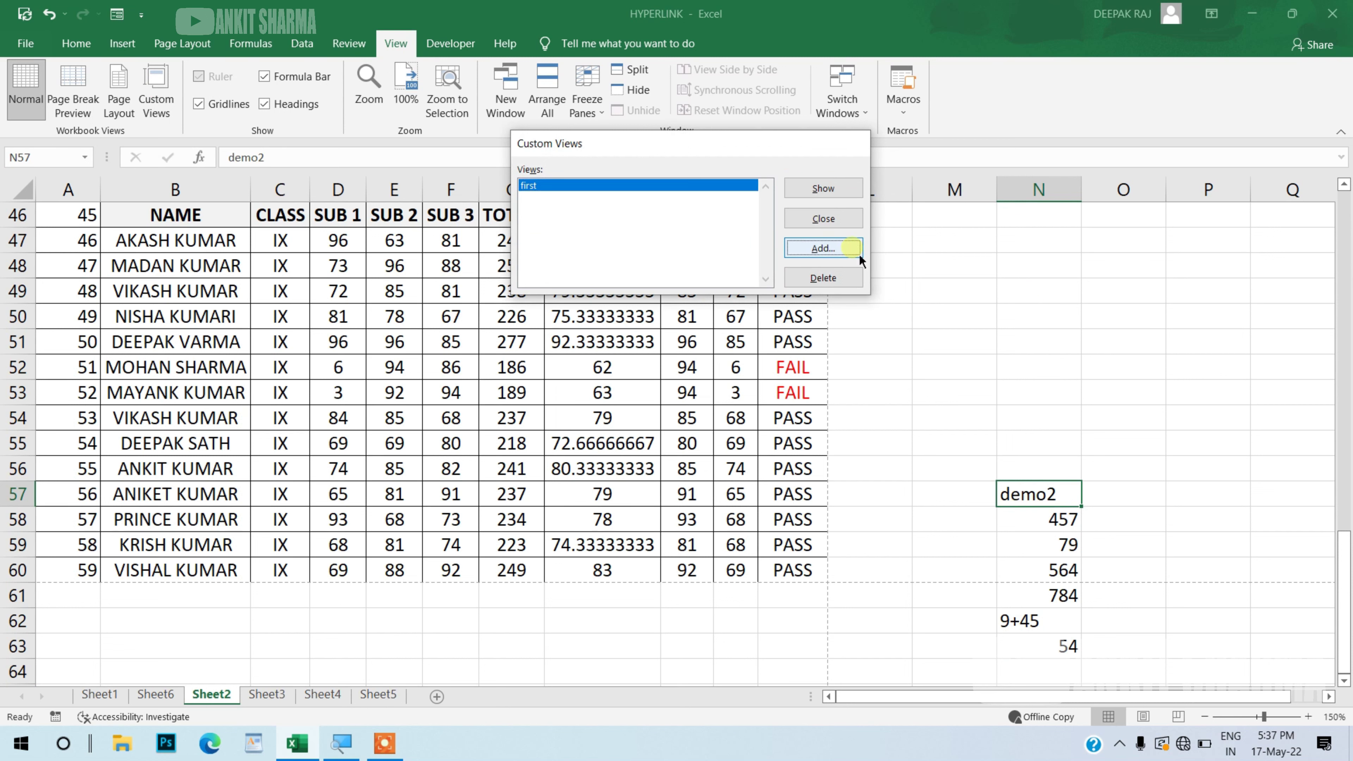
type("se")
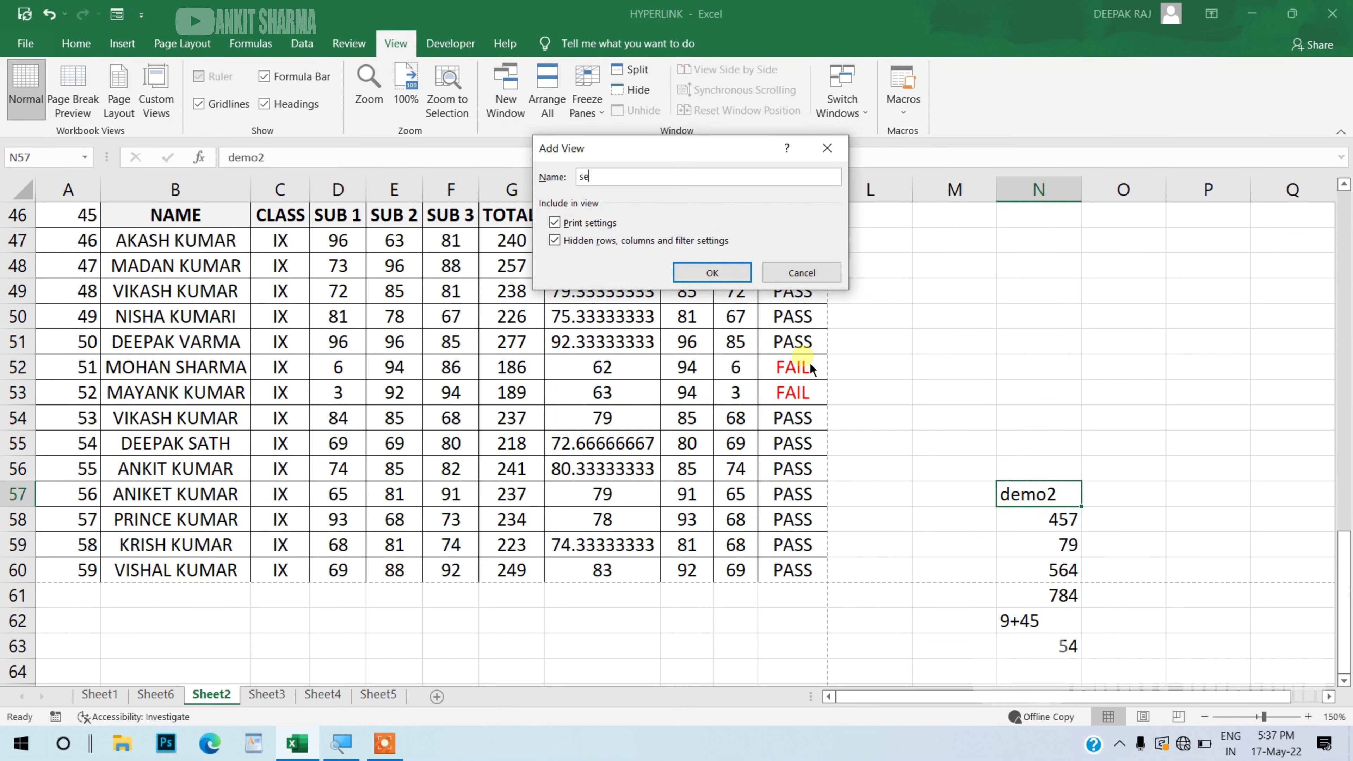
type("cond")
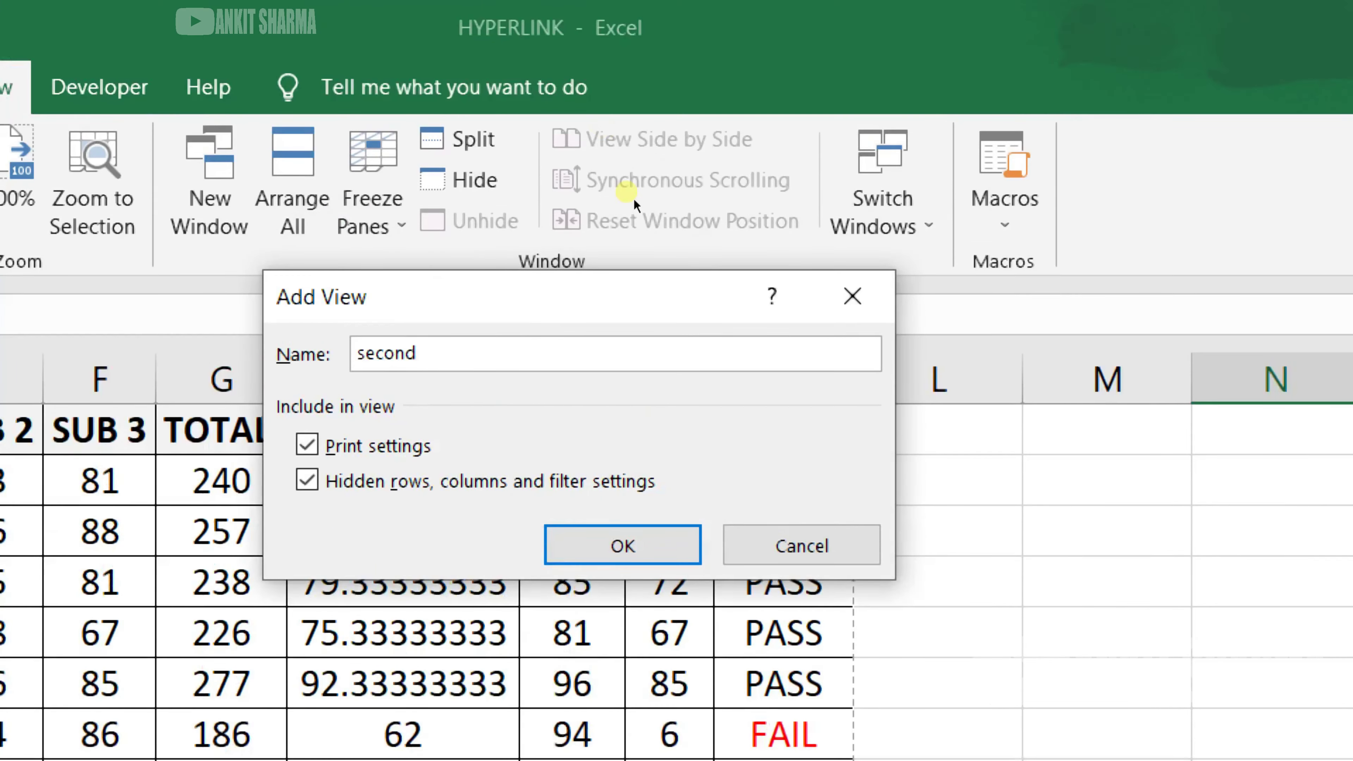
key("Return")
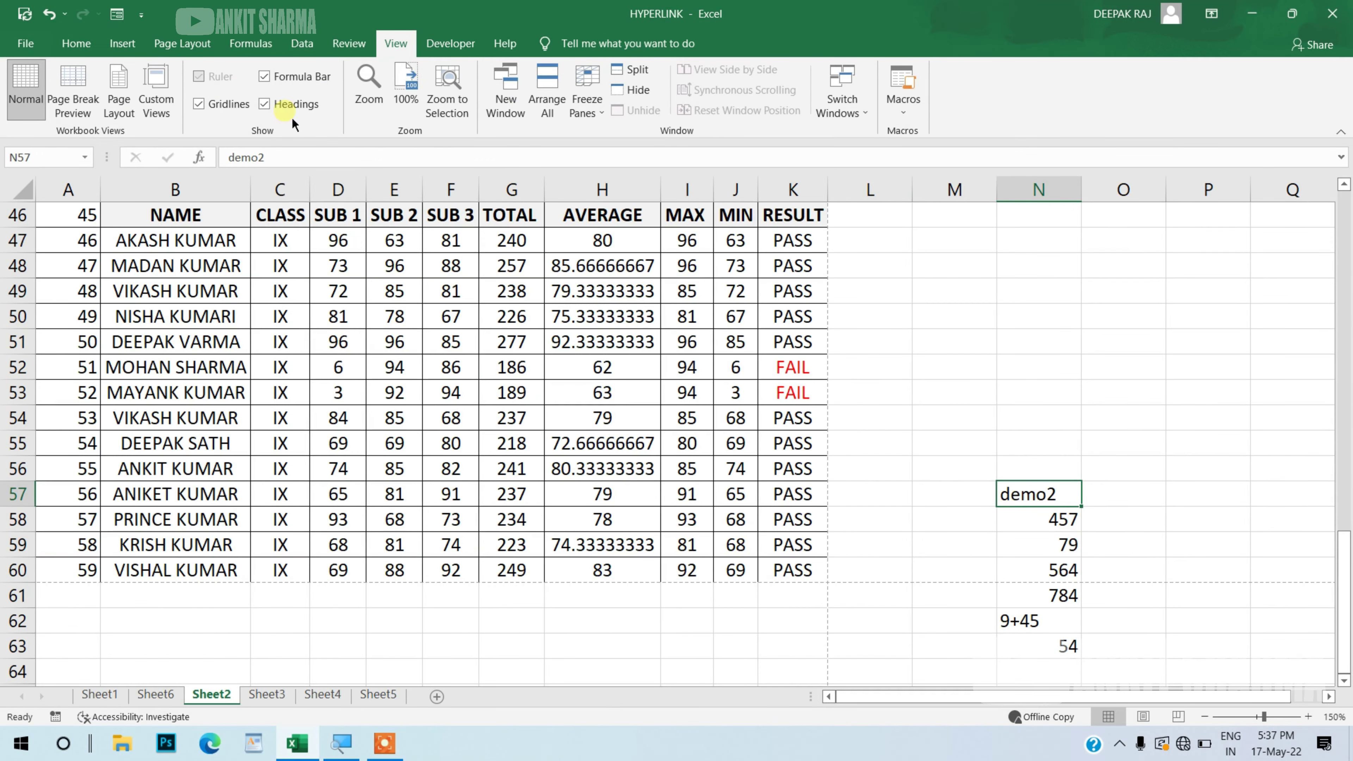
left_click(173, 107)
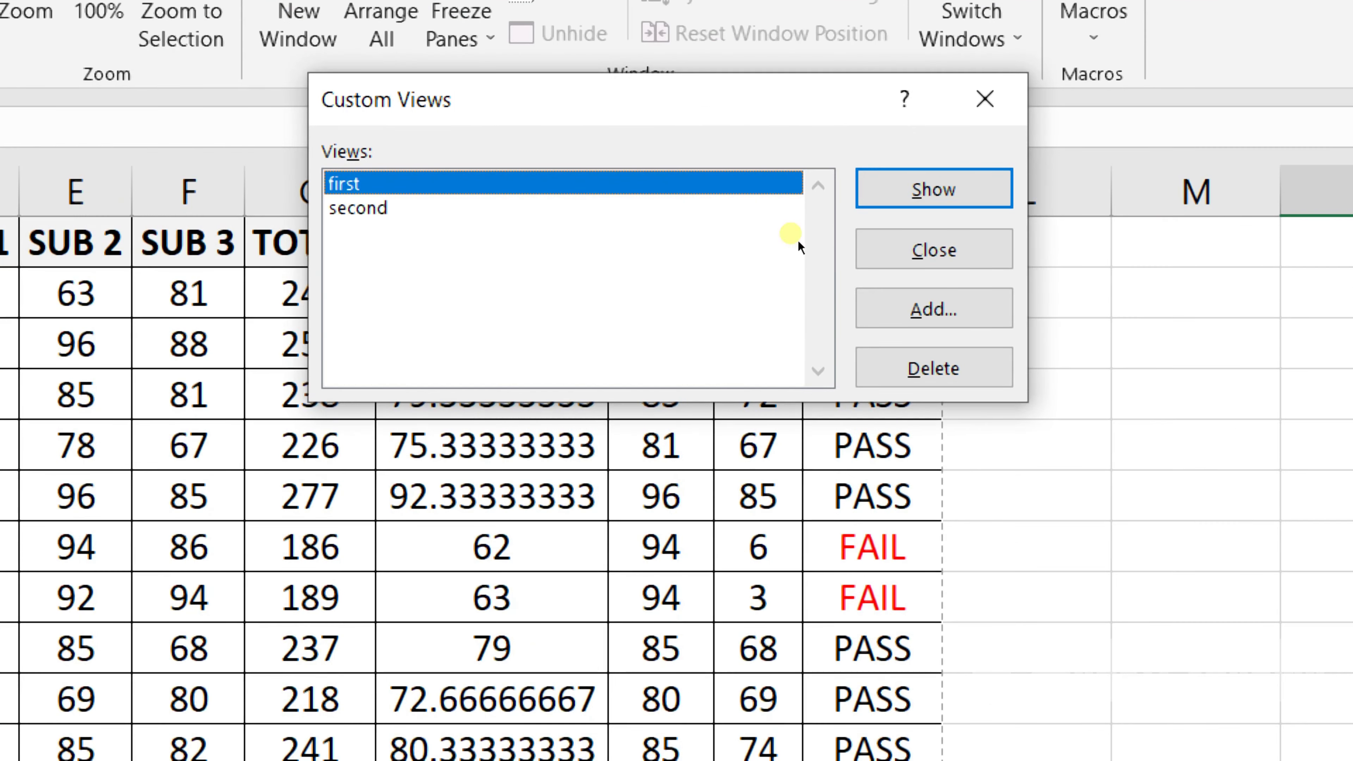
left_click(858, 188)
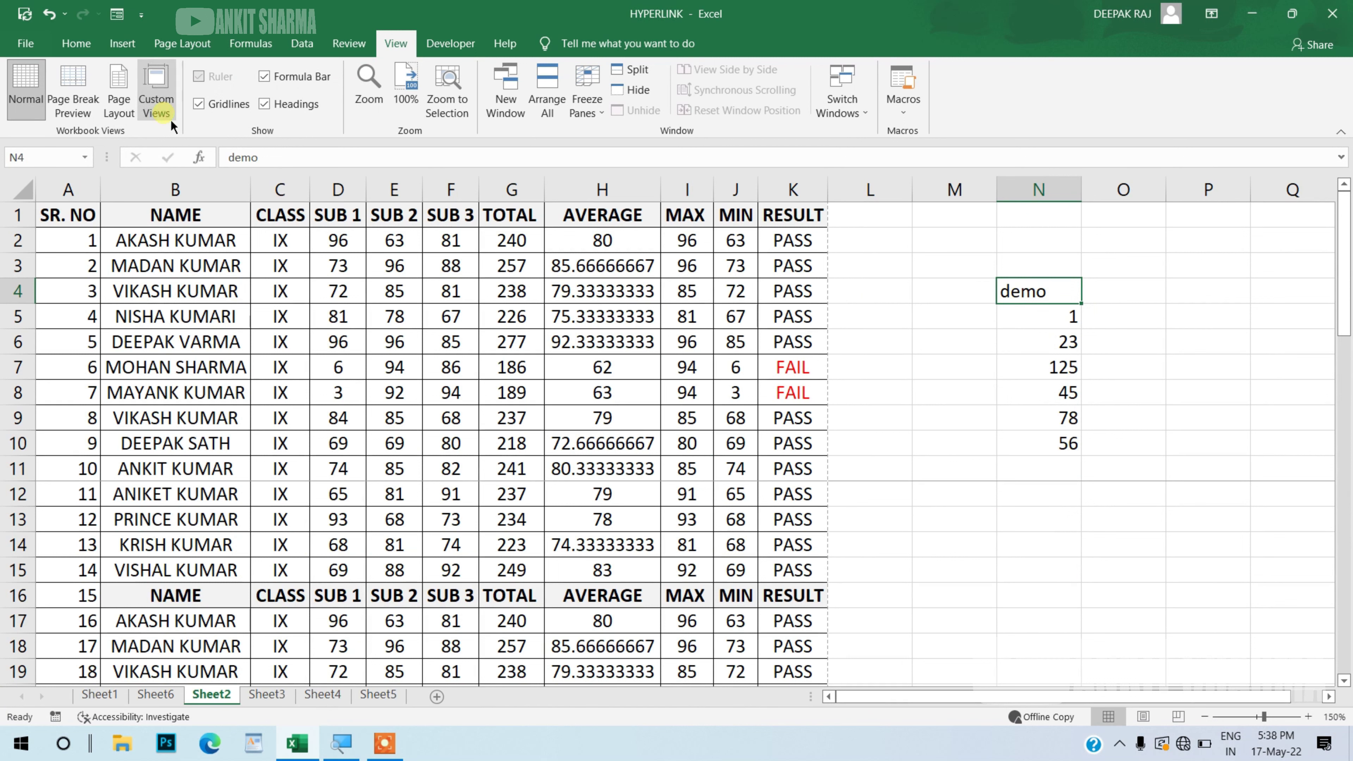
Step: Show the 'second' custom view, jumping back to the demo2 list at N57:N63
left_click(156, 107)
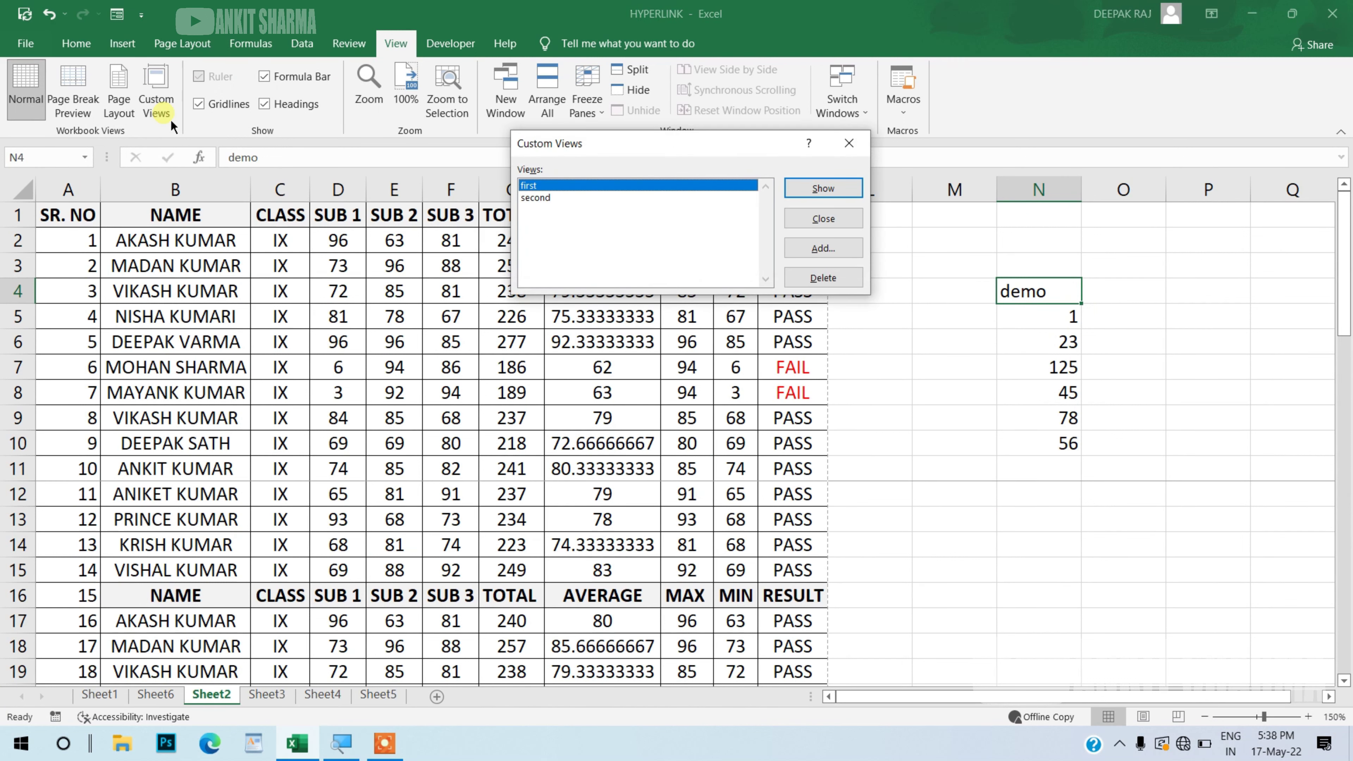
left_click(661, 199)
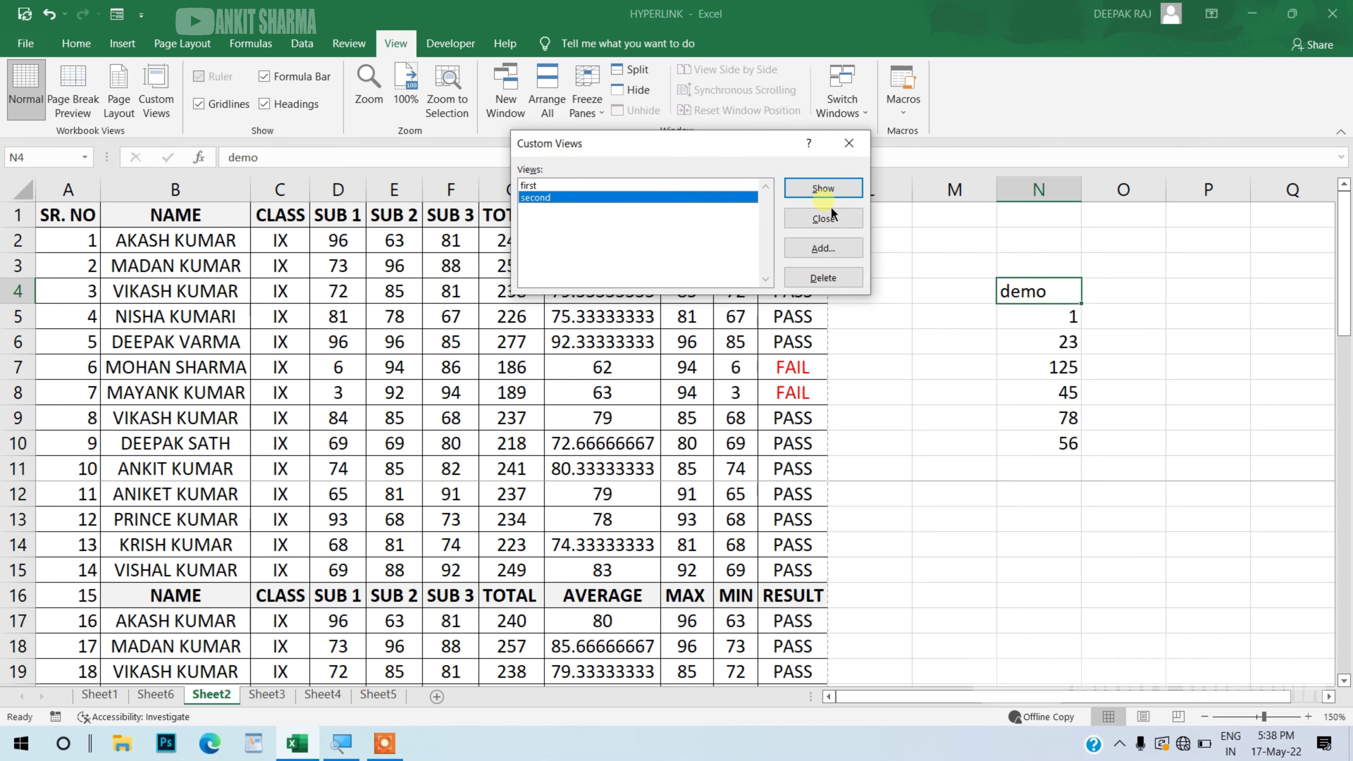
left_click(823, 188)
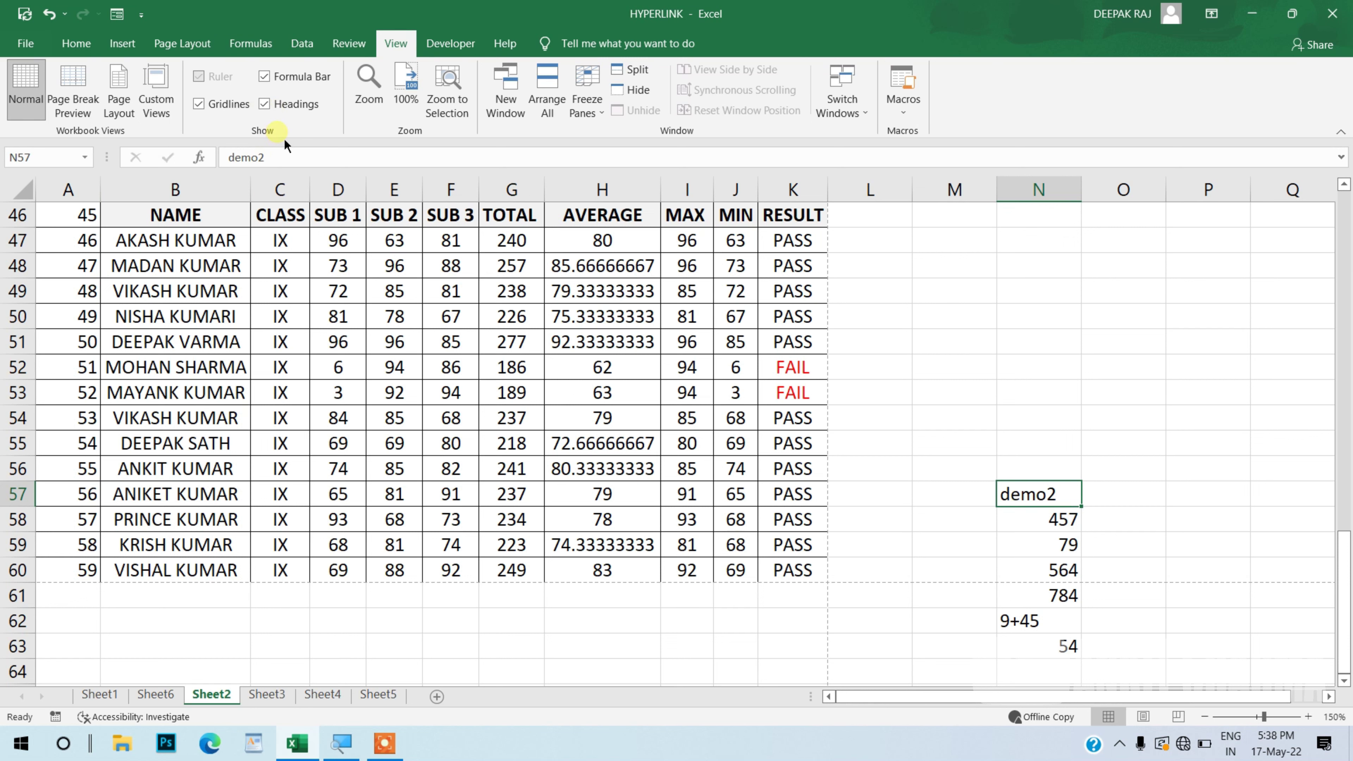
left_click(274, 83)
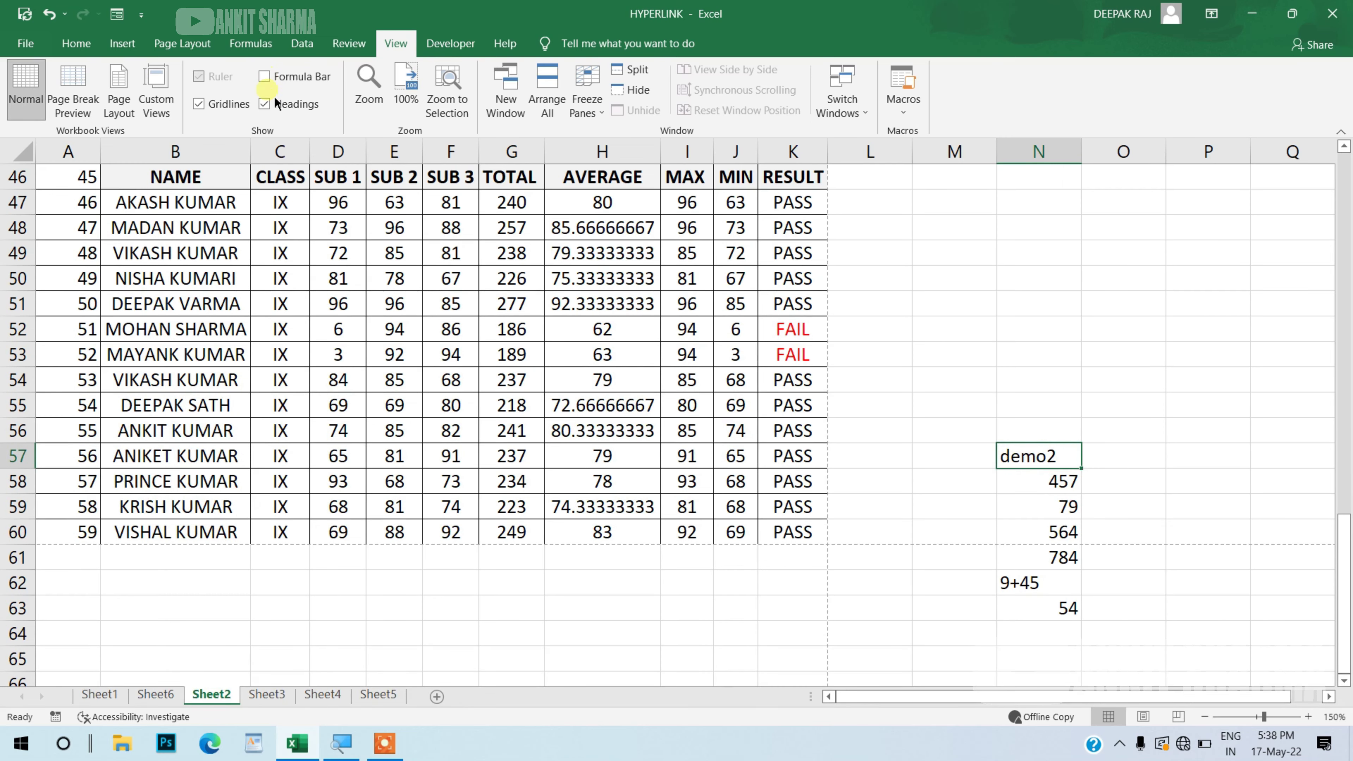
left_click(274, 111)
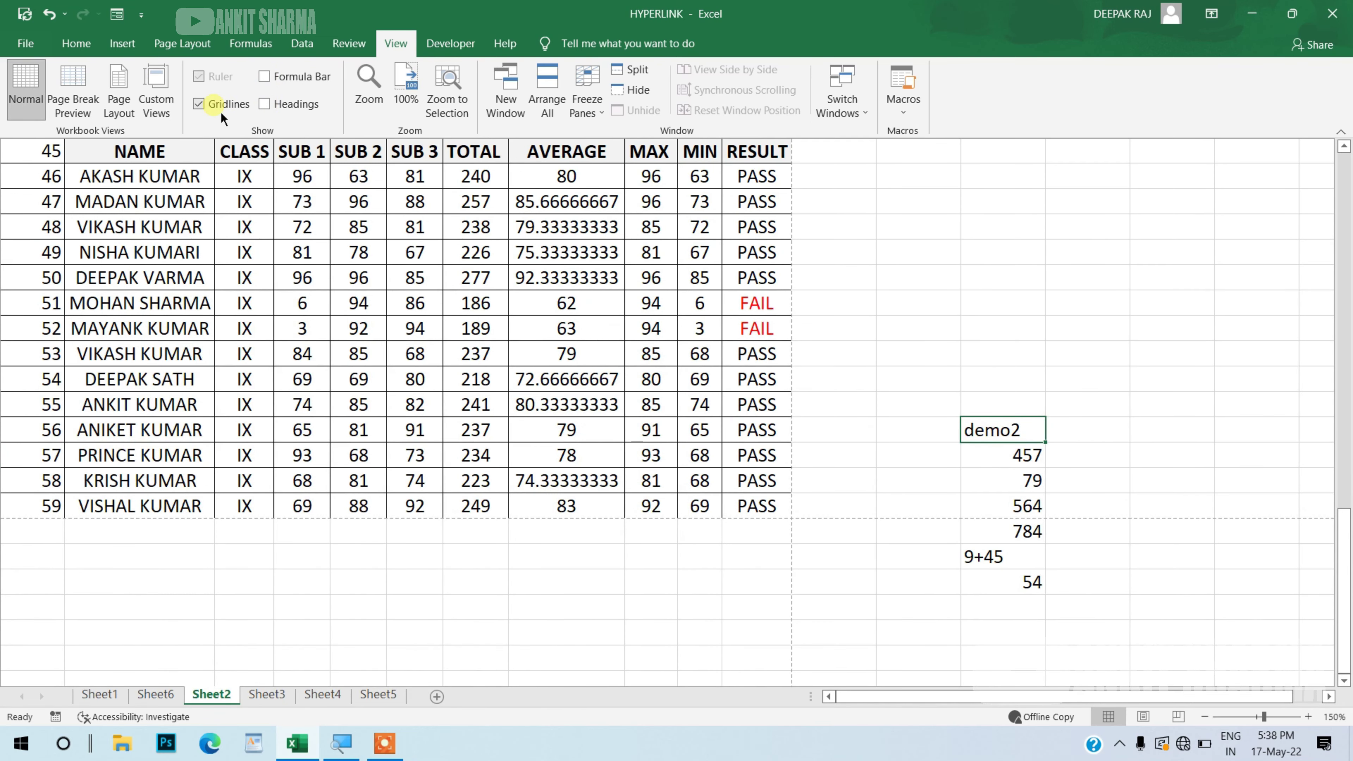
left_click(205, 112)
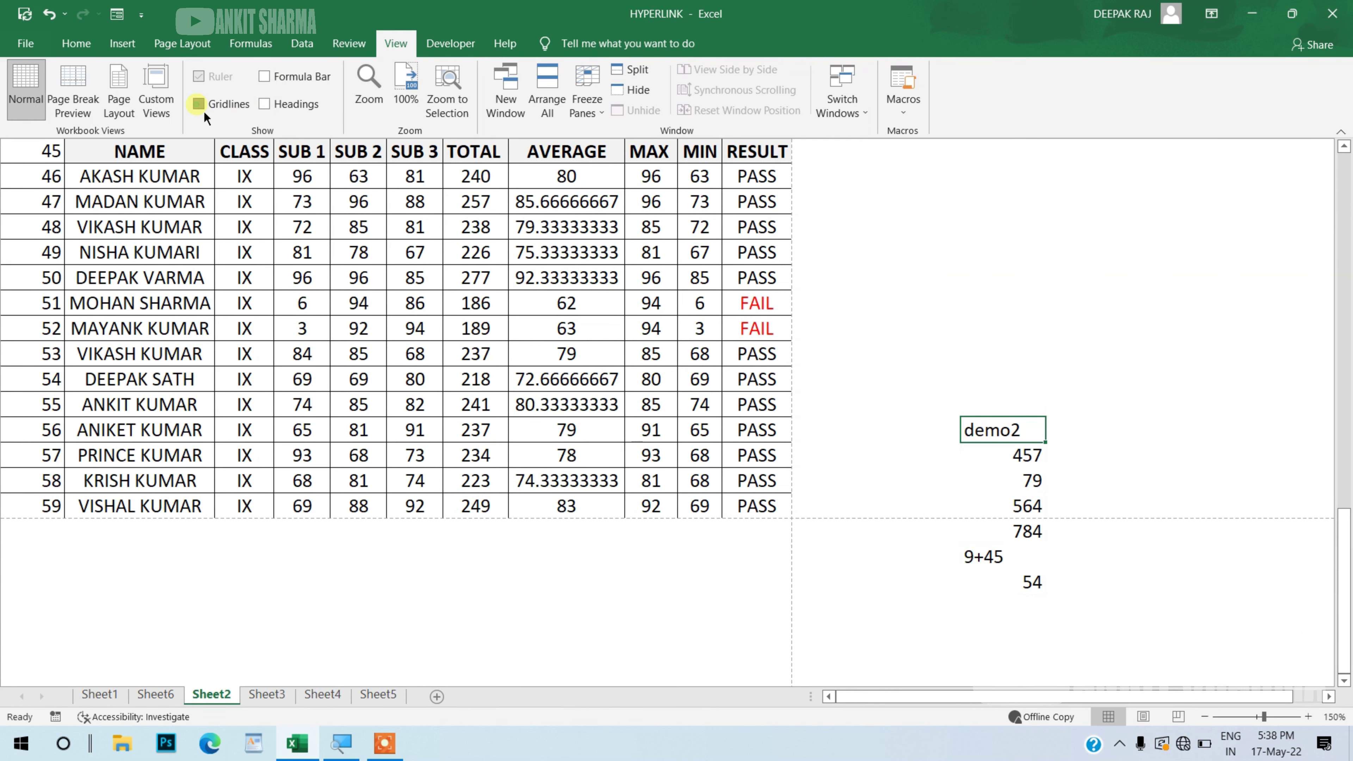
left_click(204, 112)
left_click(198, 104)
left_click(206, 110)
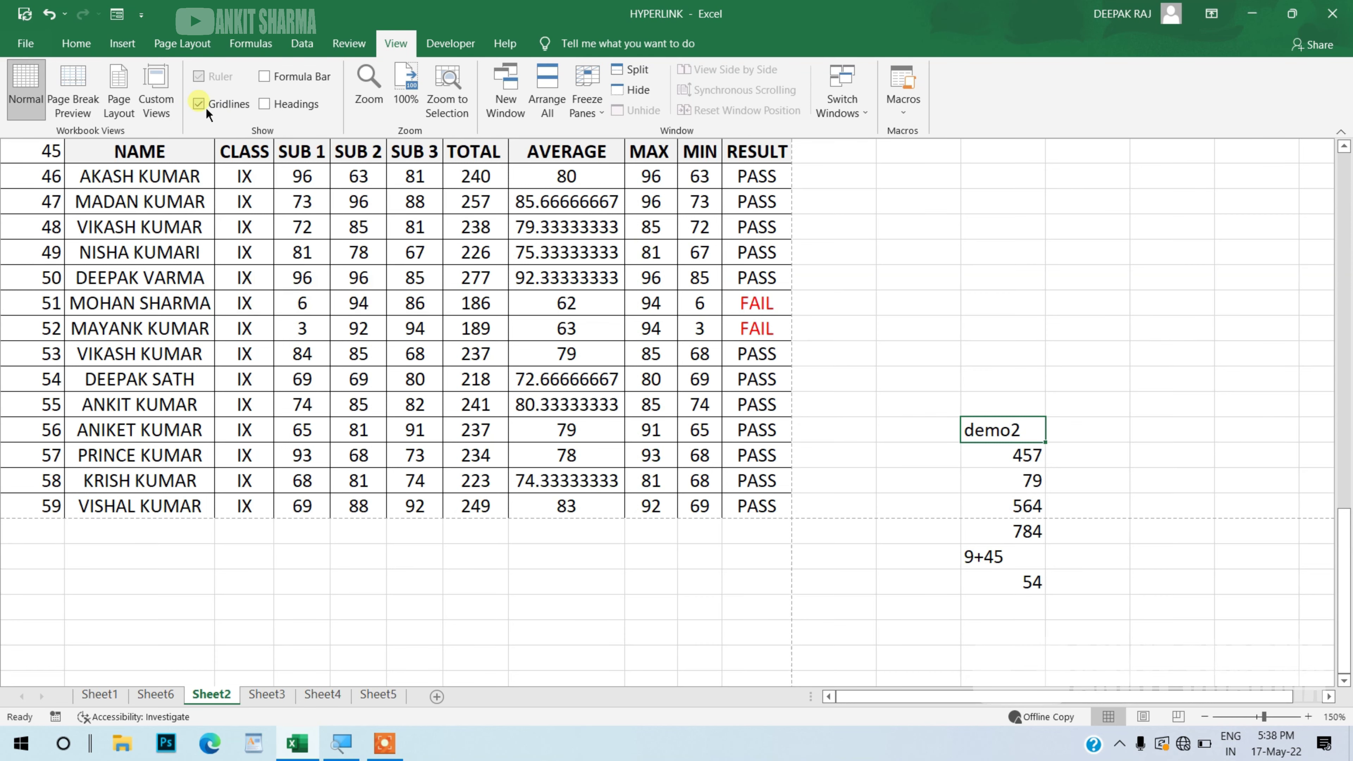
left_click(286, 81)
left_click(276, 81)
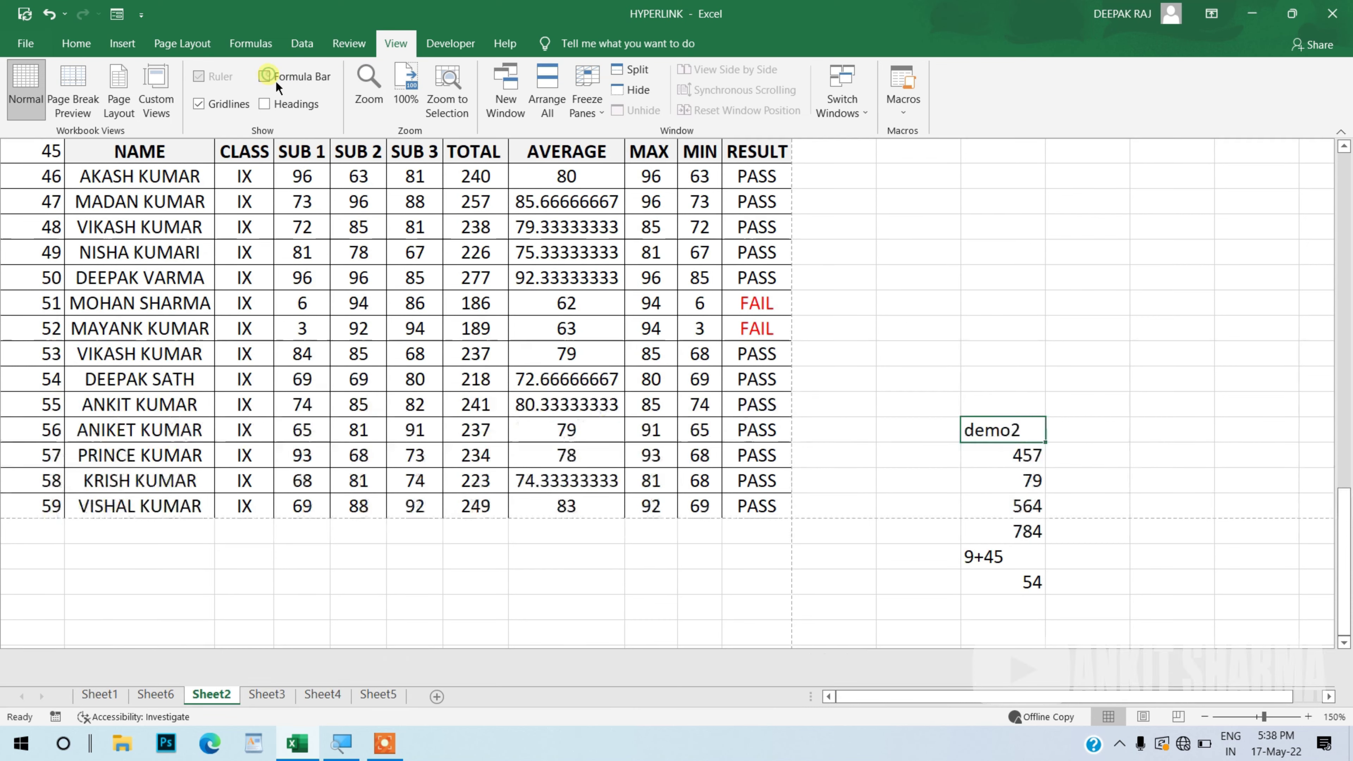
left_click(275, 79)
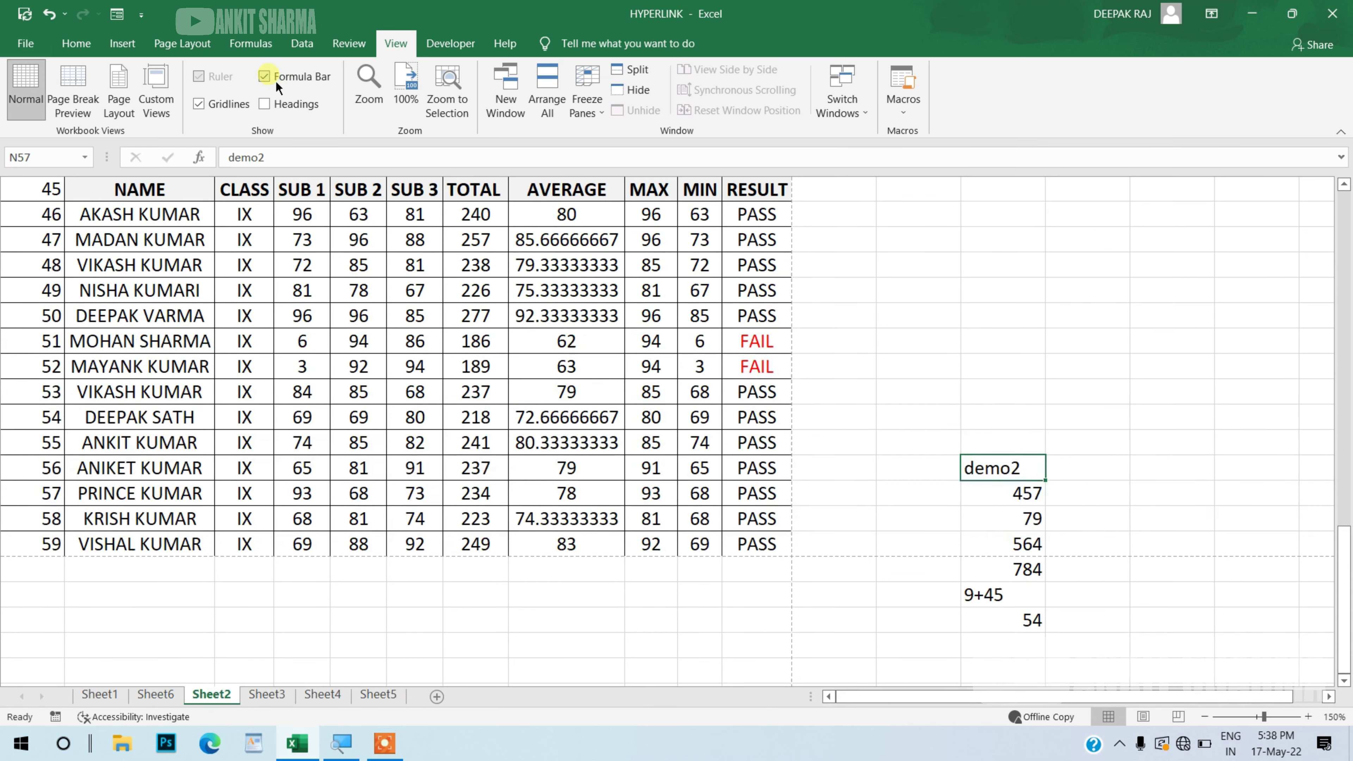
left_click(277, 112)
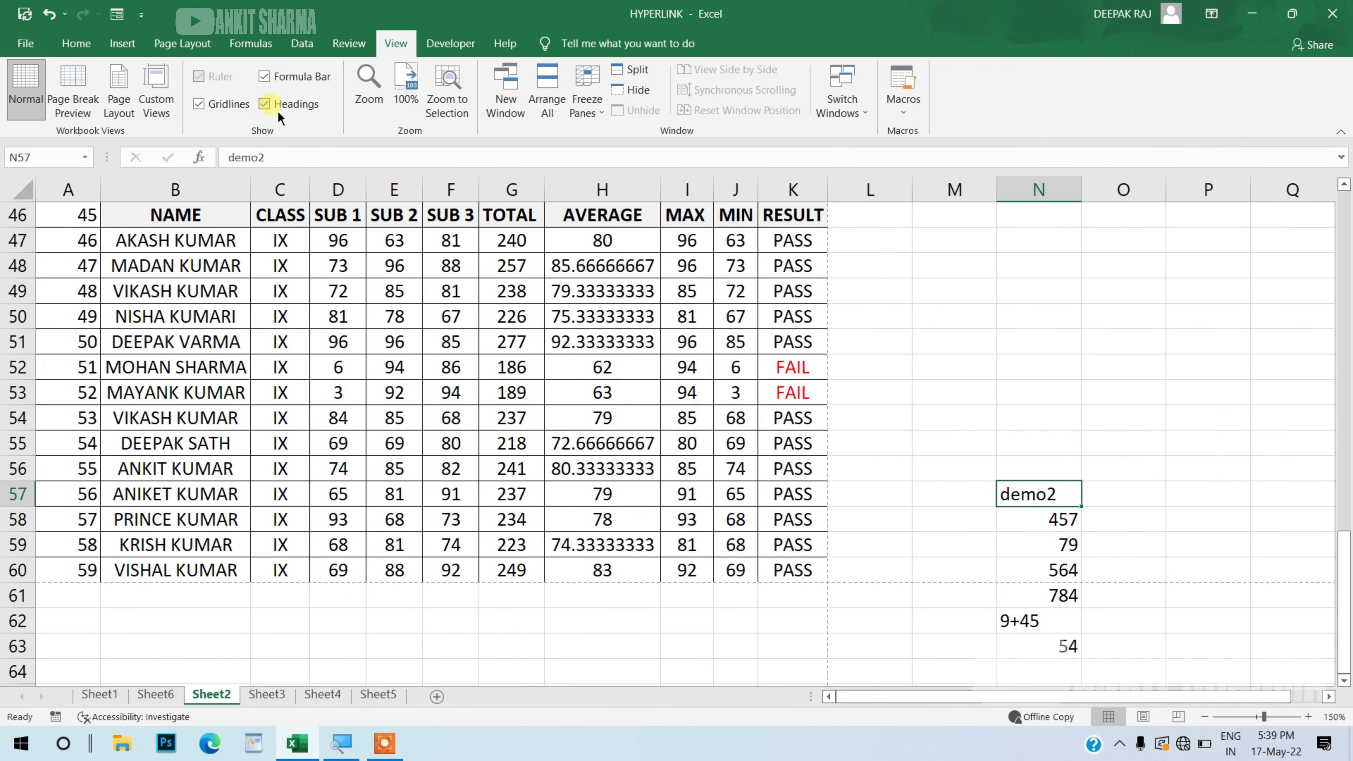
left_click(278, 112)
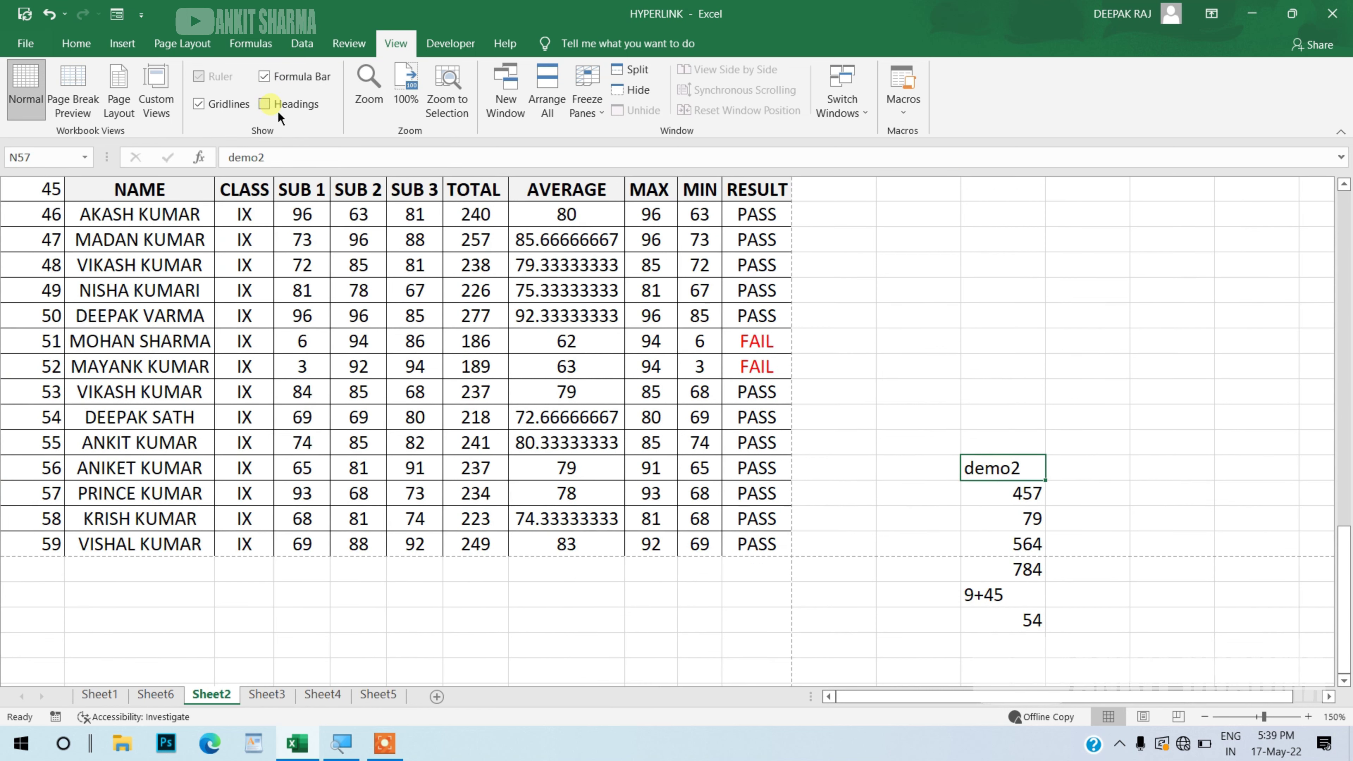
left_click(278, 112)
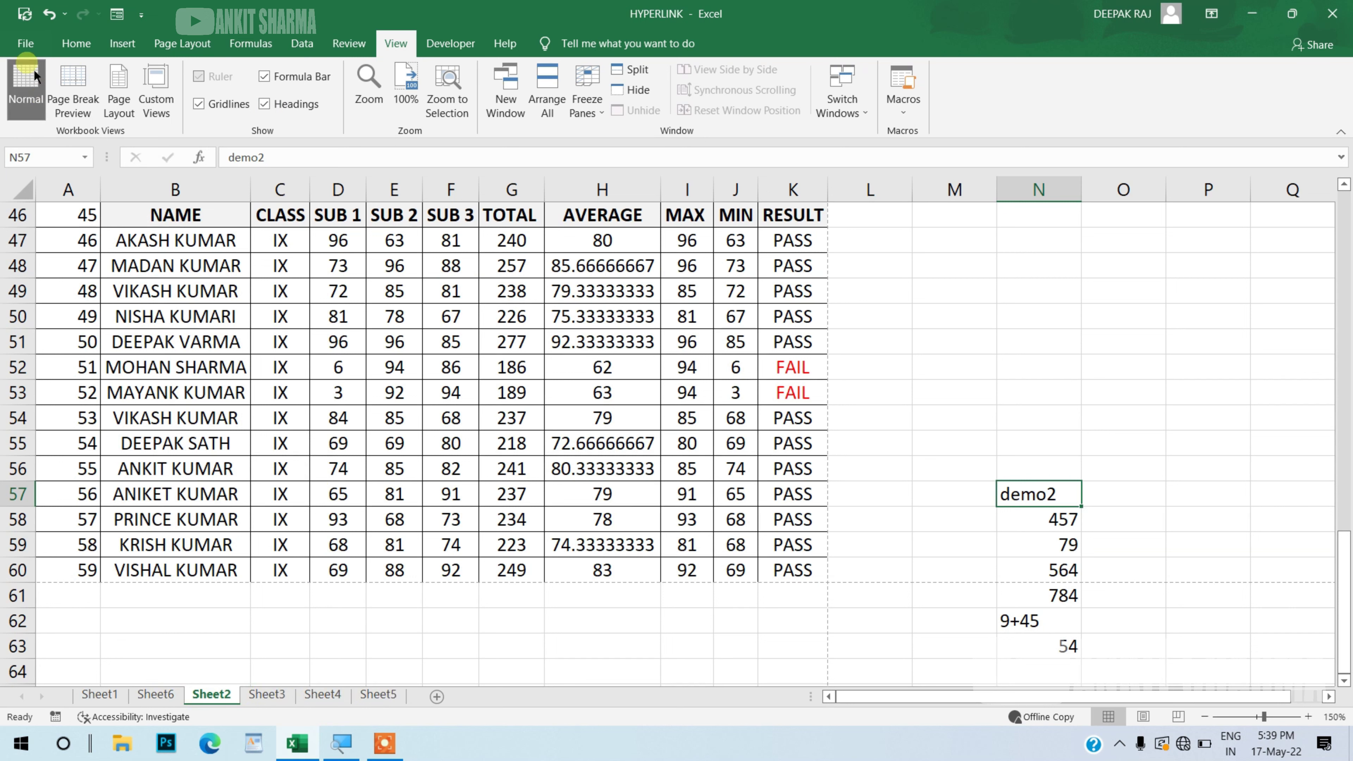
Step: Uncheck Show sheet tabs in File > Options > Advanced and confirm with OK
left_click(30, 55)
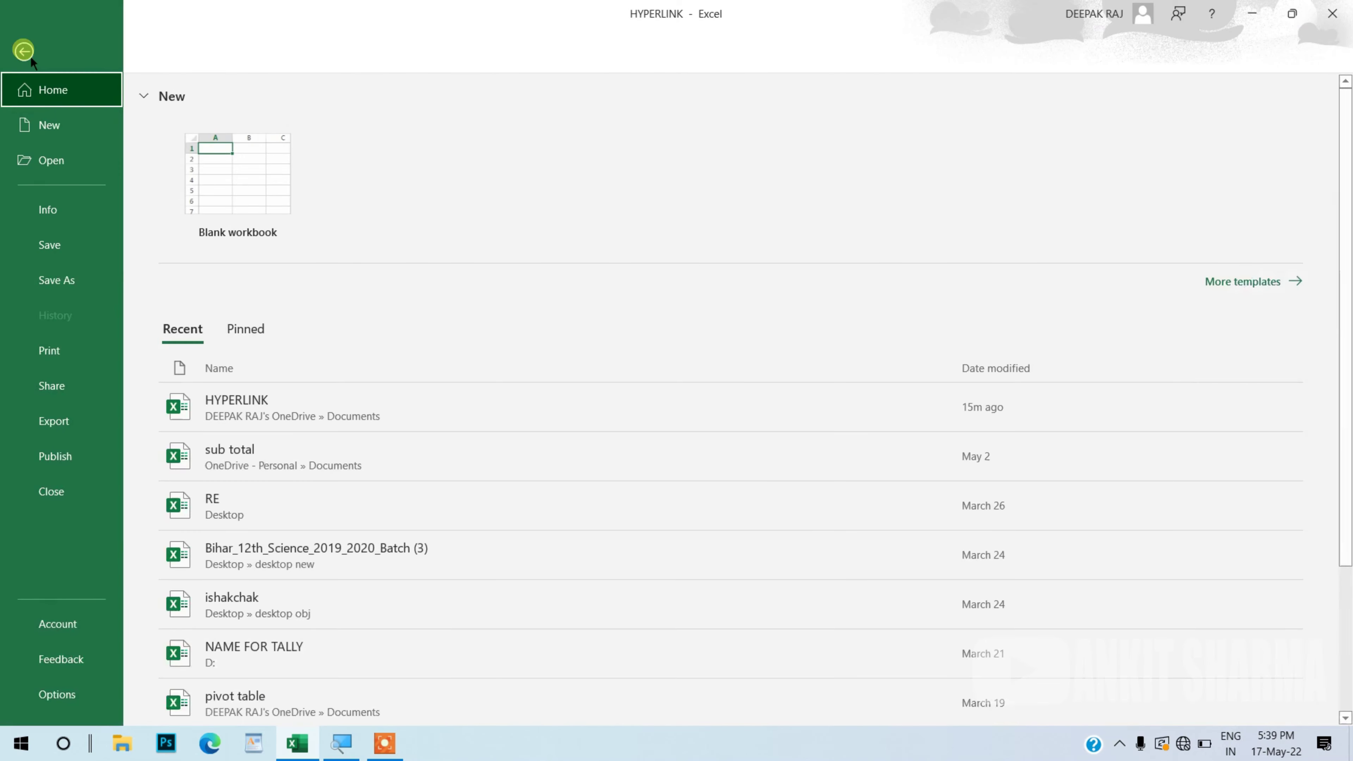
left_click(86, 703)
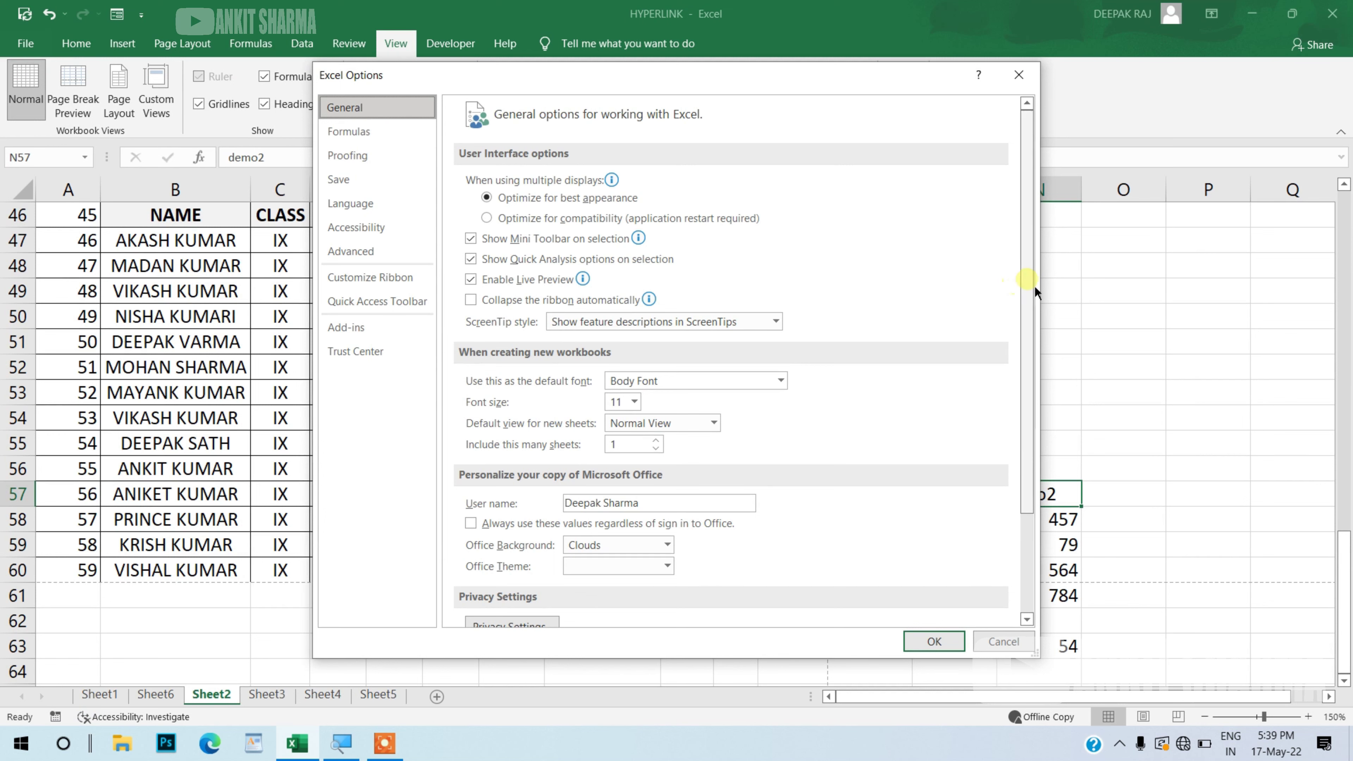
mouse_move(1033, 285)
left_mouse_down()
mouse_move(1036, 481)
mouse_move(1021, 209)
left_mouse_up()
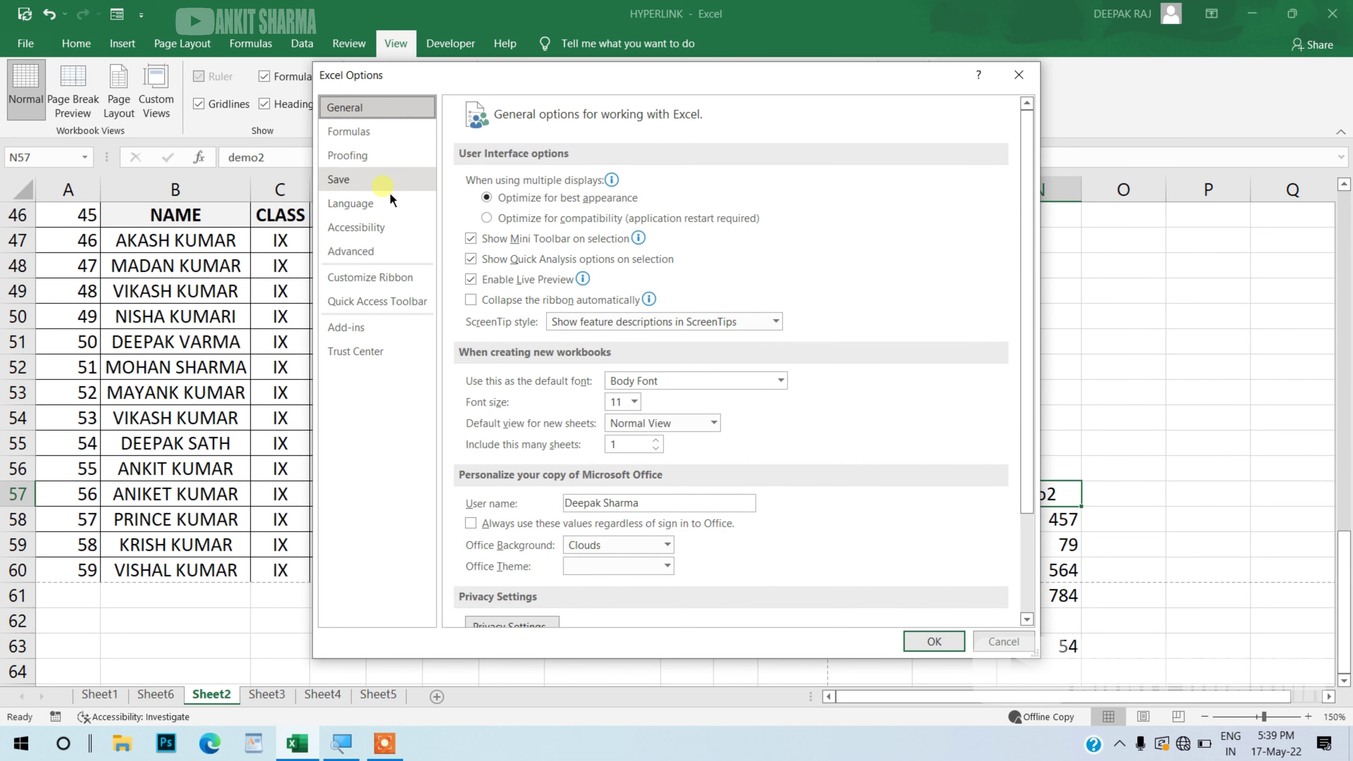
left_click(391, 253)
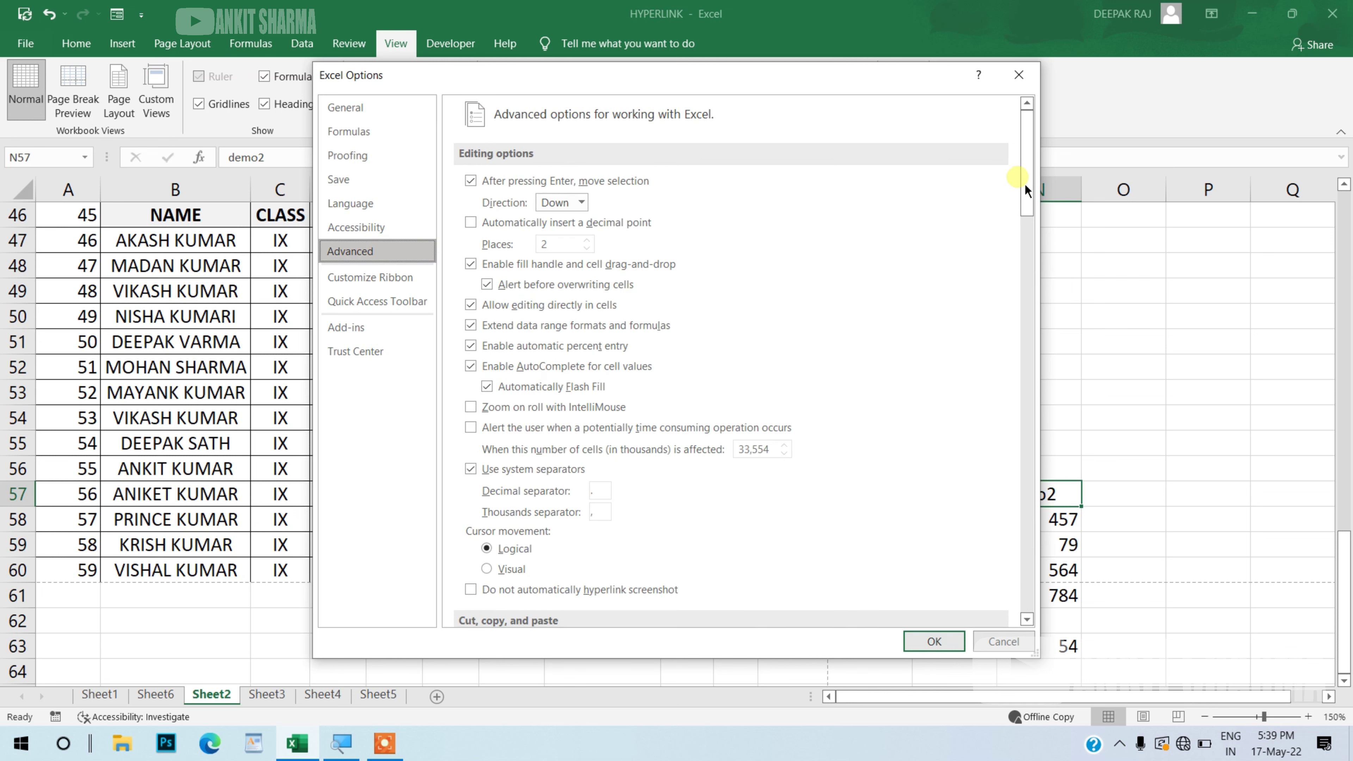
left_click_drag(1024, 183, 1038, 374)
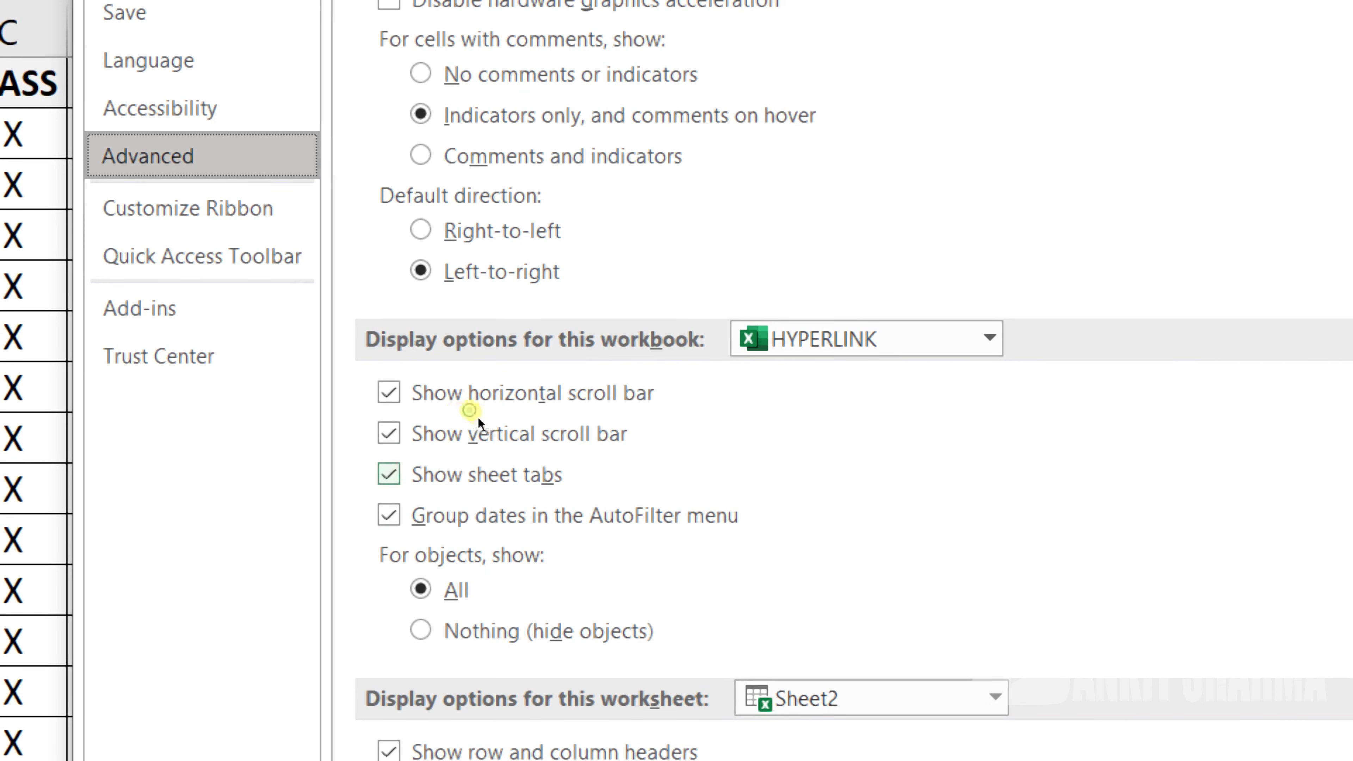
key("alt+b")
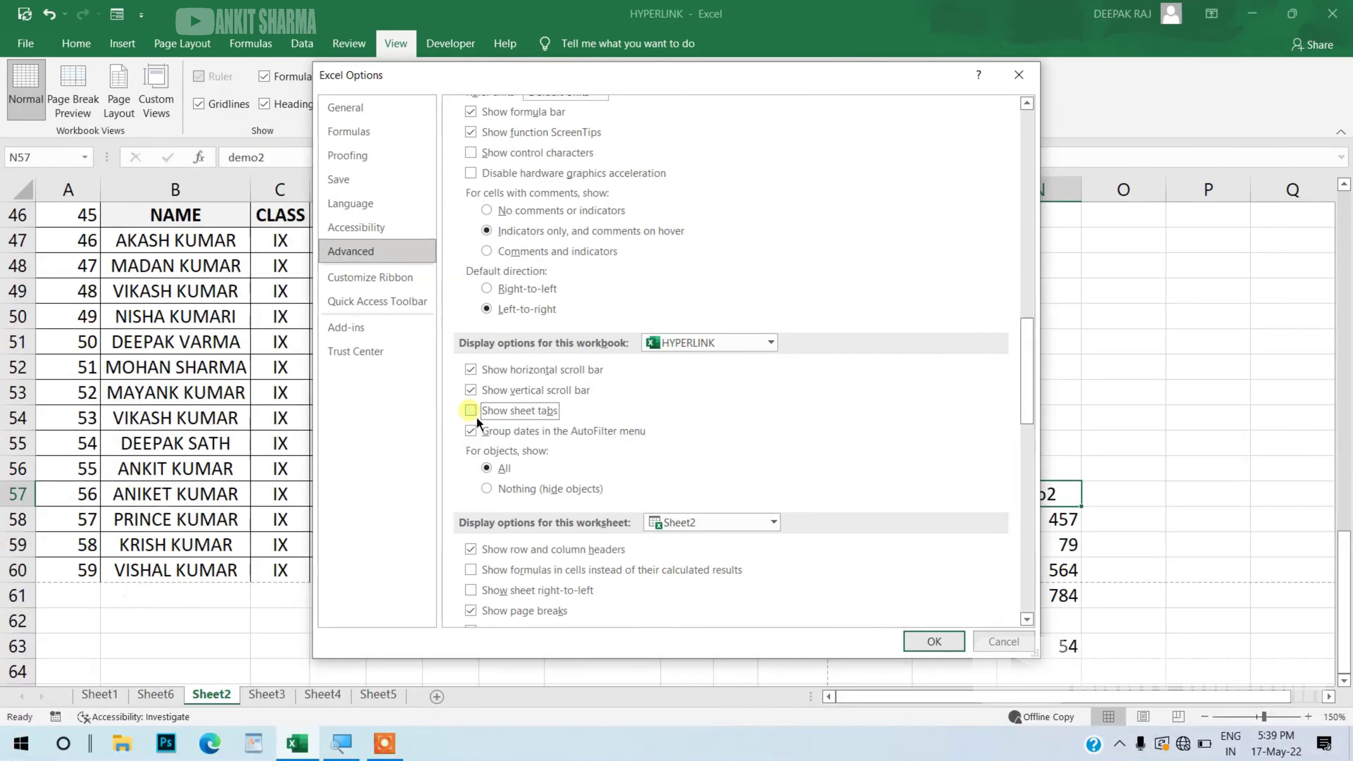
left_click(956, 644)
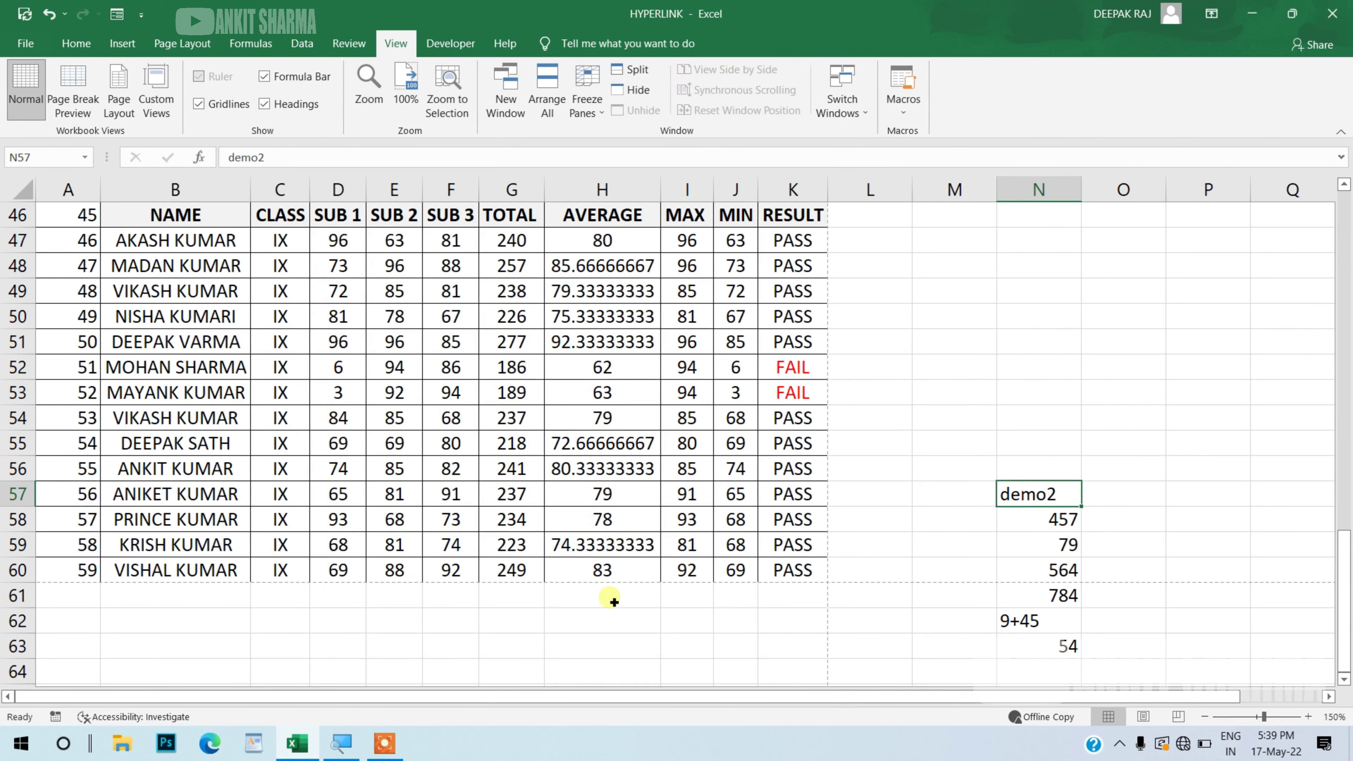
left_click_drag(573, 698, 586, 710)
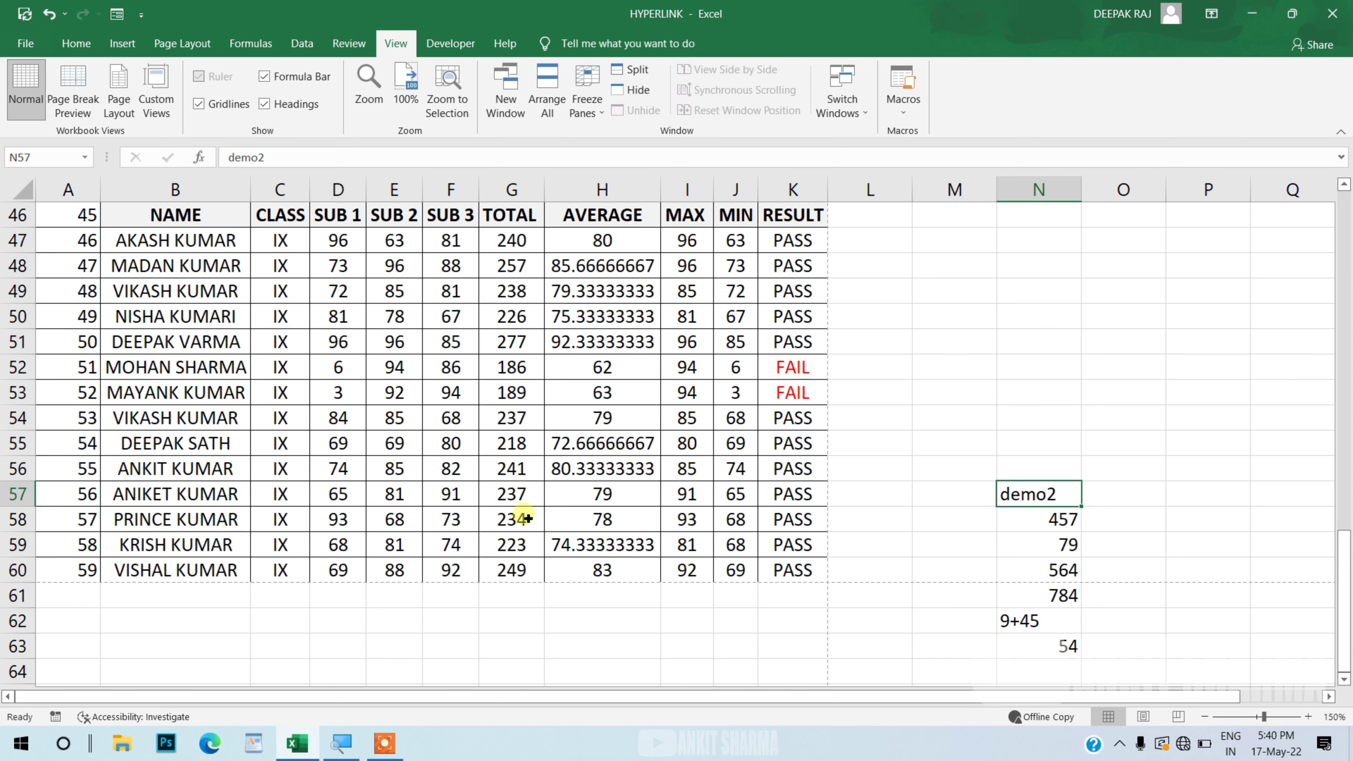
key("ctrl+Page_Down")
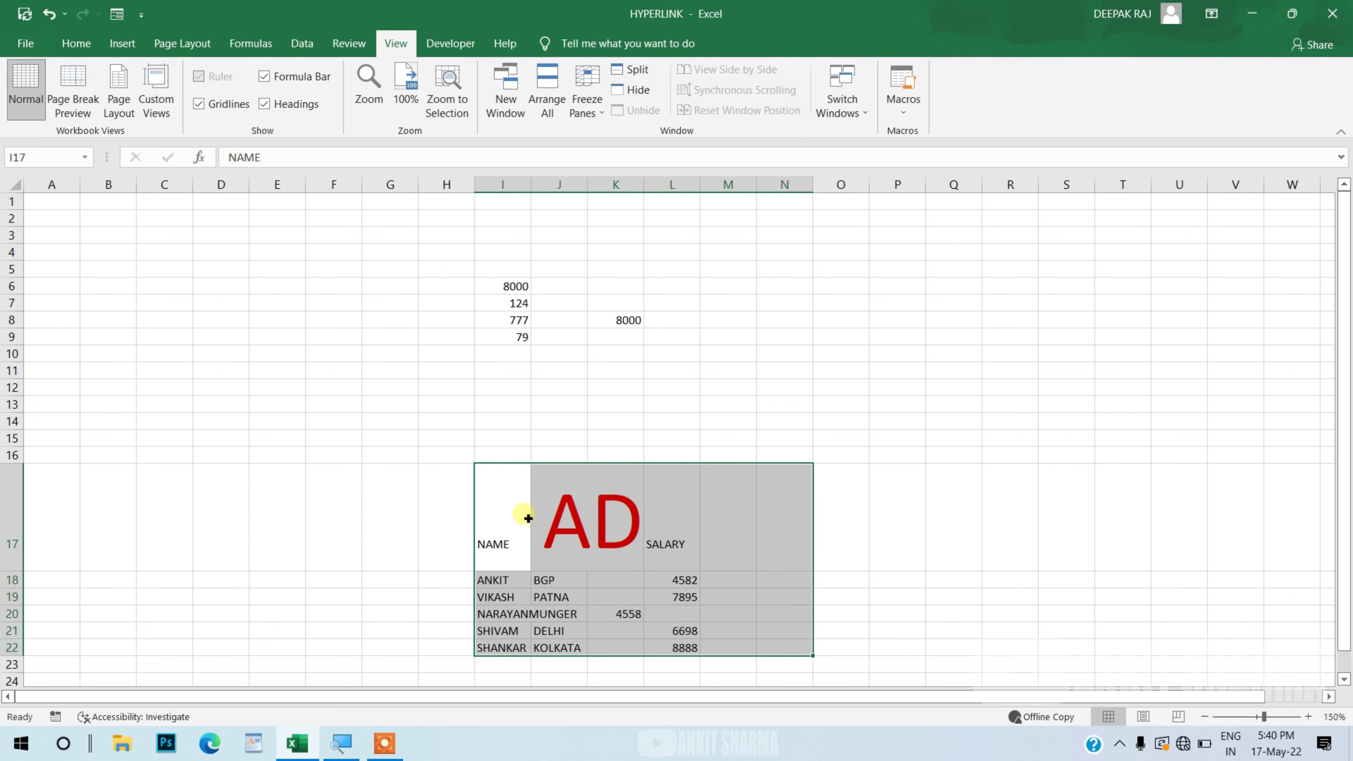
key("ctrl+Page_Down")
key("ctrl+Page_Down")
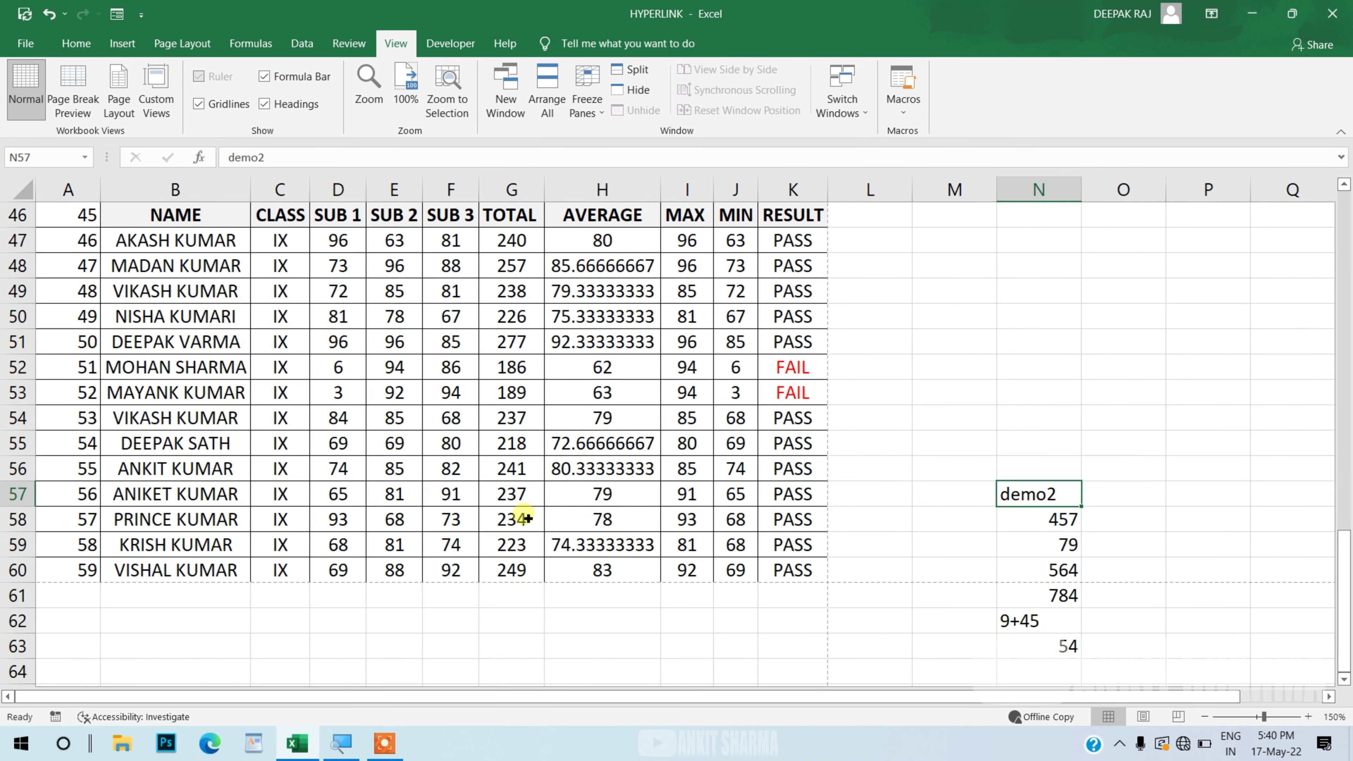
Step: Re-enable Show sheet tabs in Excel Options > Advanced so Sheet1–Sheet6 tabs reappear
left_click(32, 51)
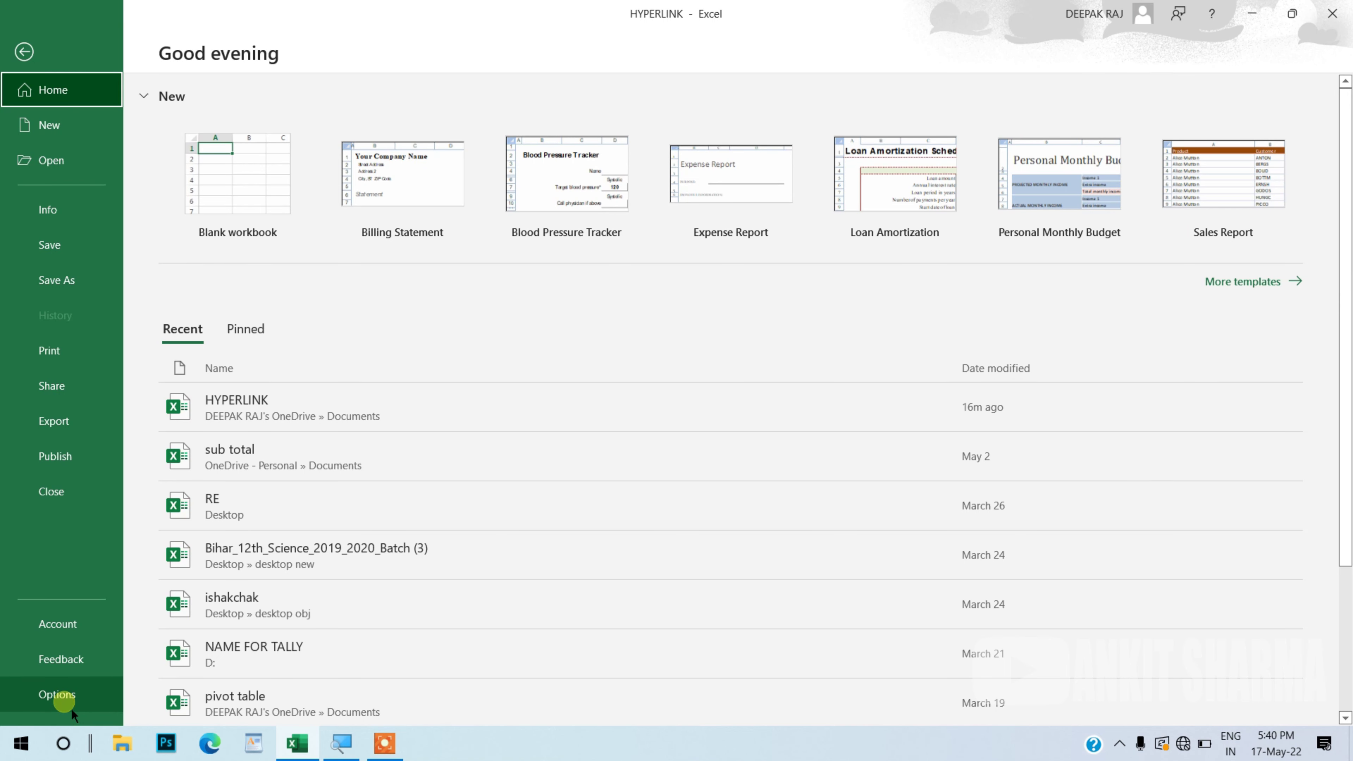
left_click(71, 708)
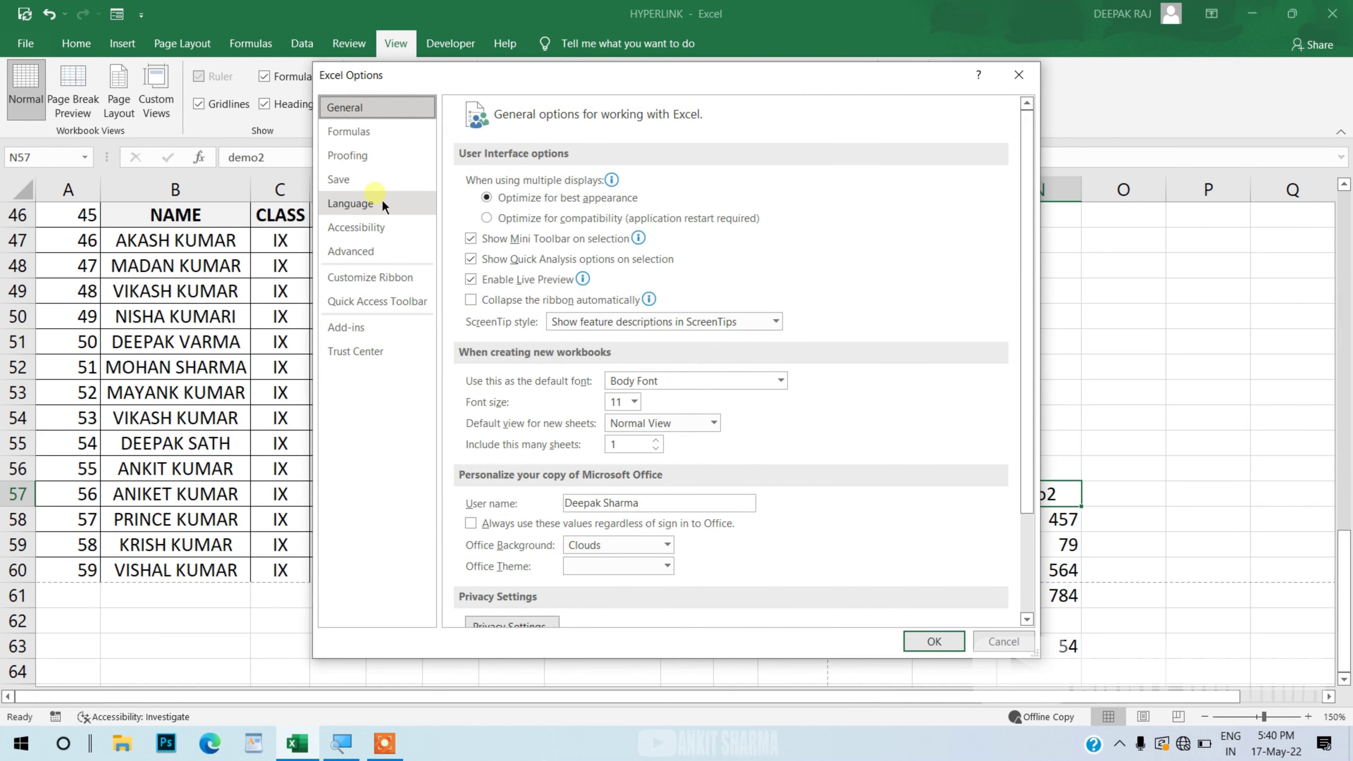
left_click(379, 254)
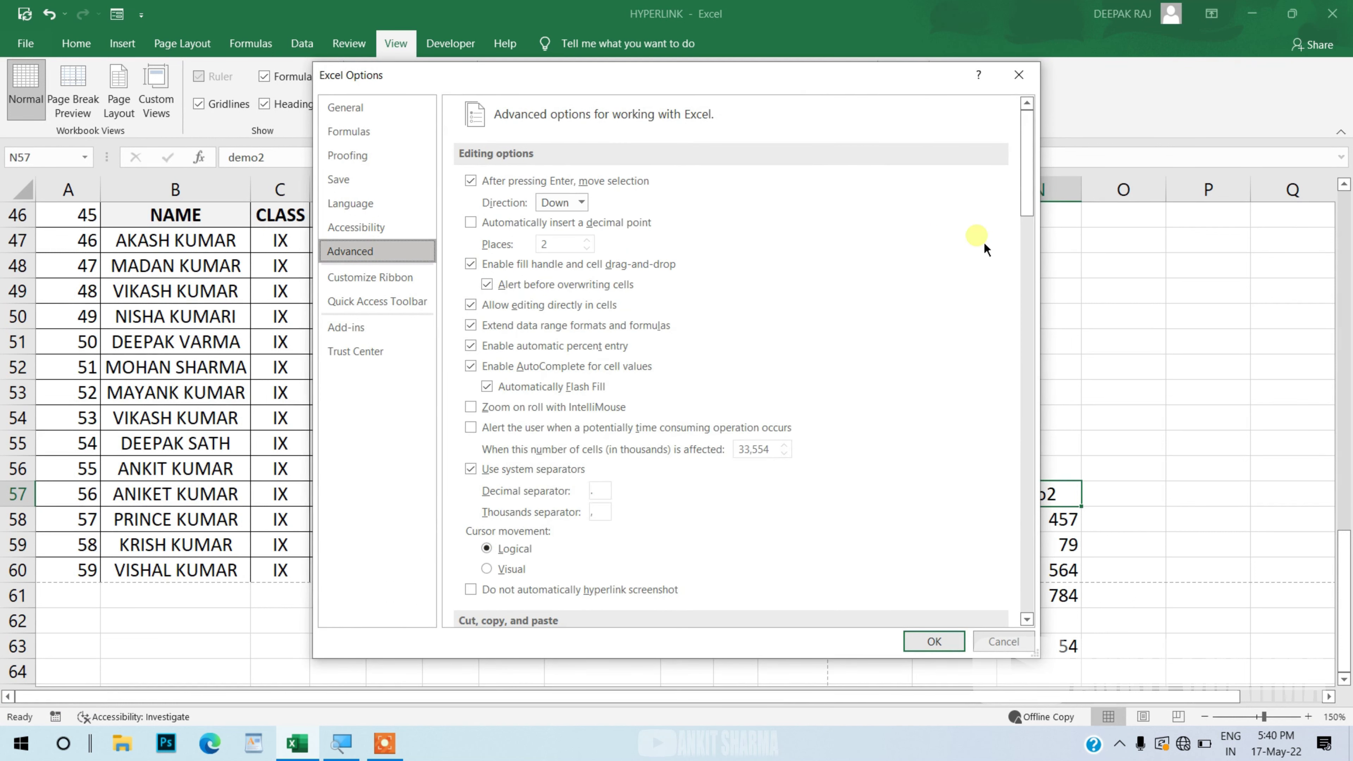
left_click_drag(1039, 204, 1041, 428)
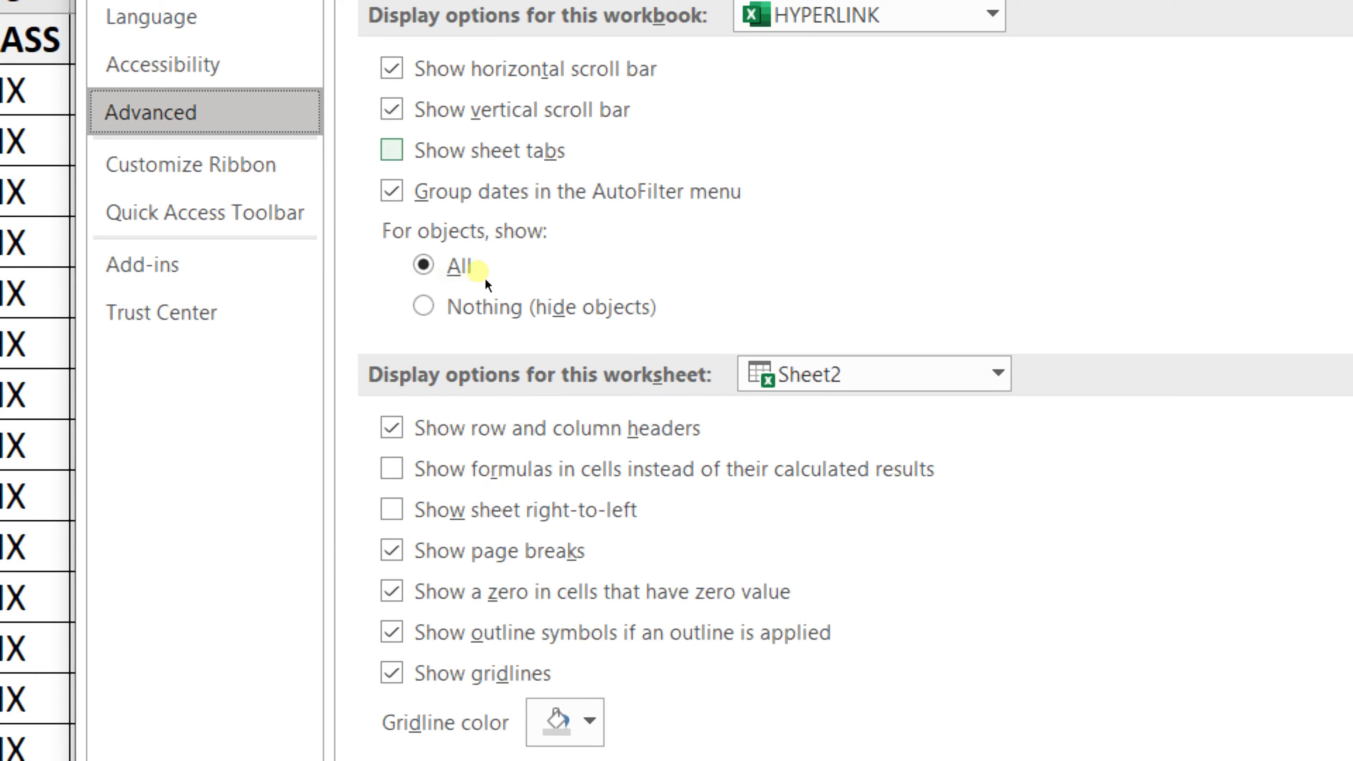
key("alt+b")
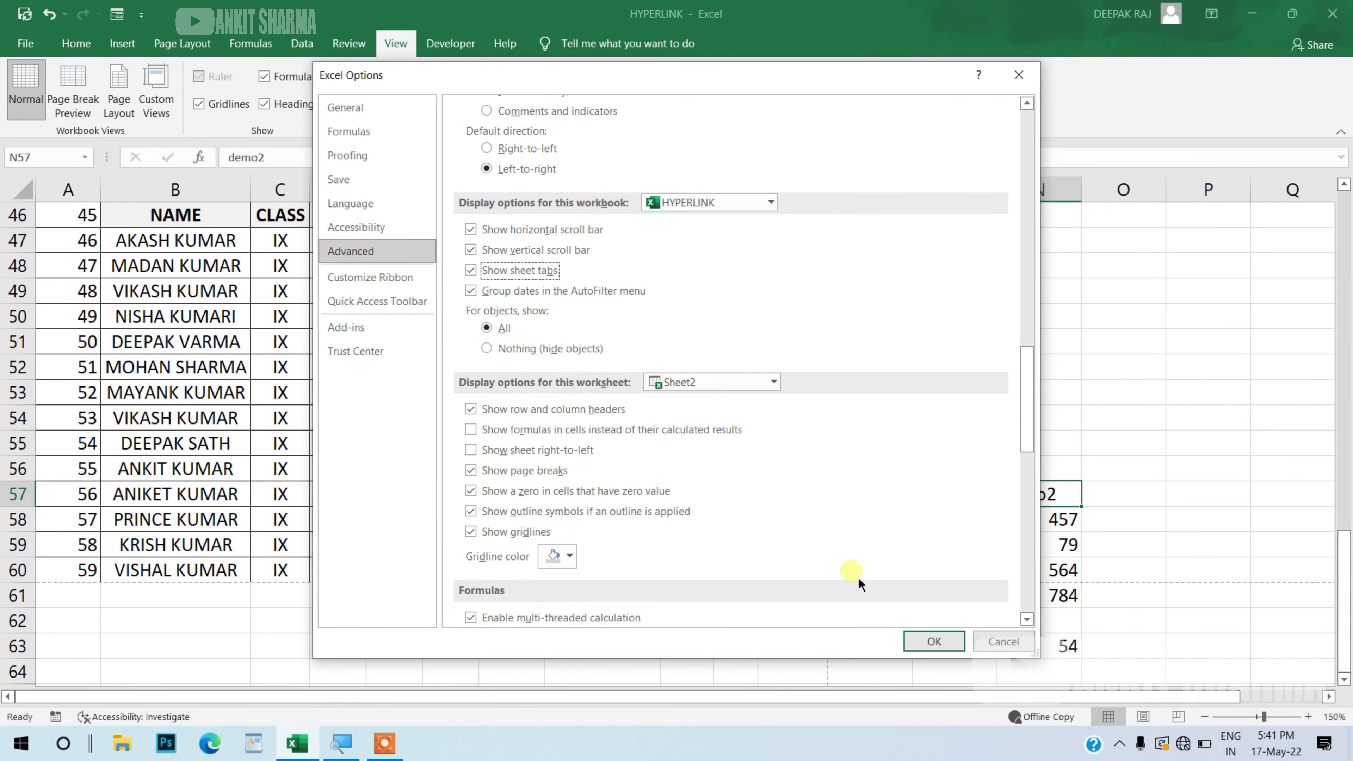
left_click(928, 649)
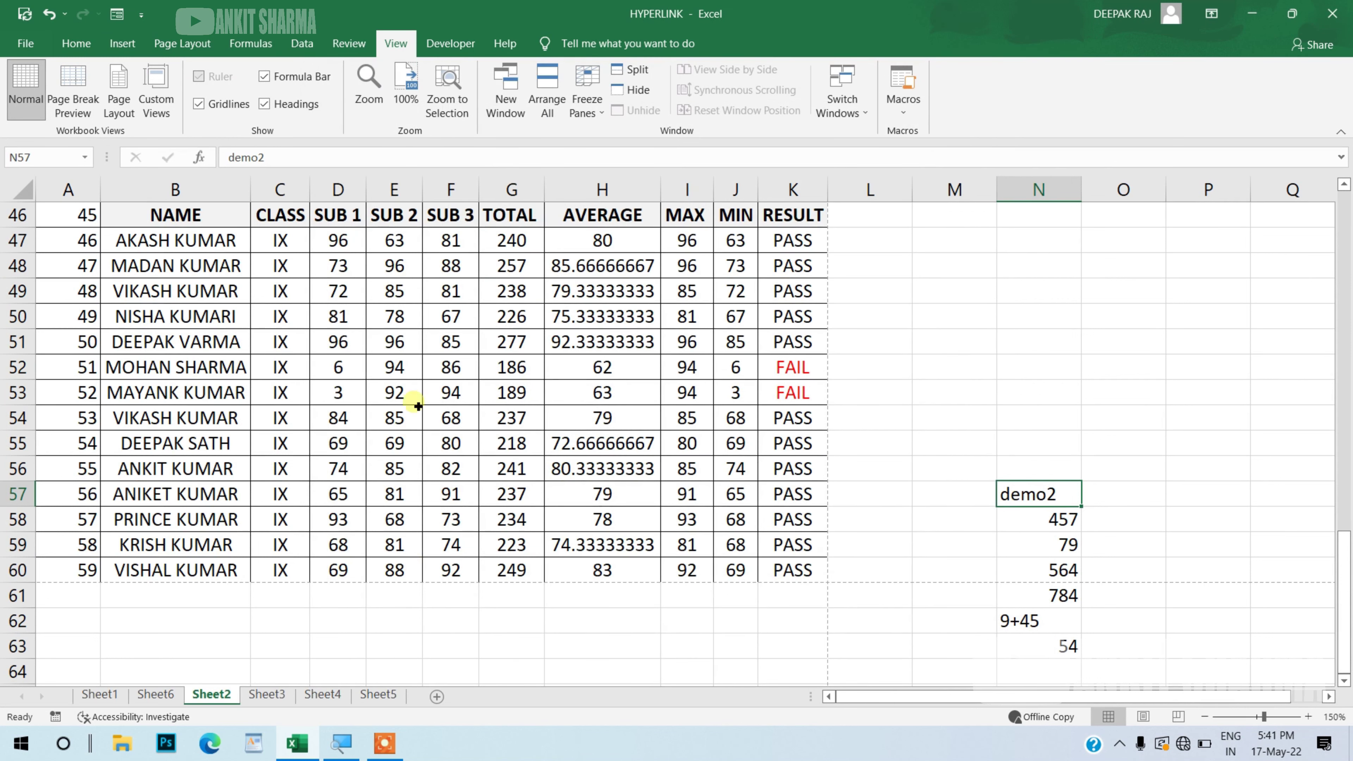
Step: Set the sheet zoom to 75% through the Zoom dialog, then return it to 100%
left_click(381, 115)
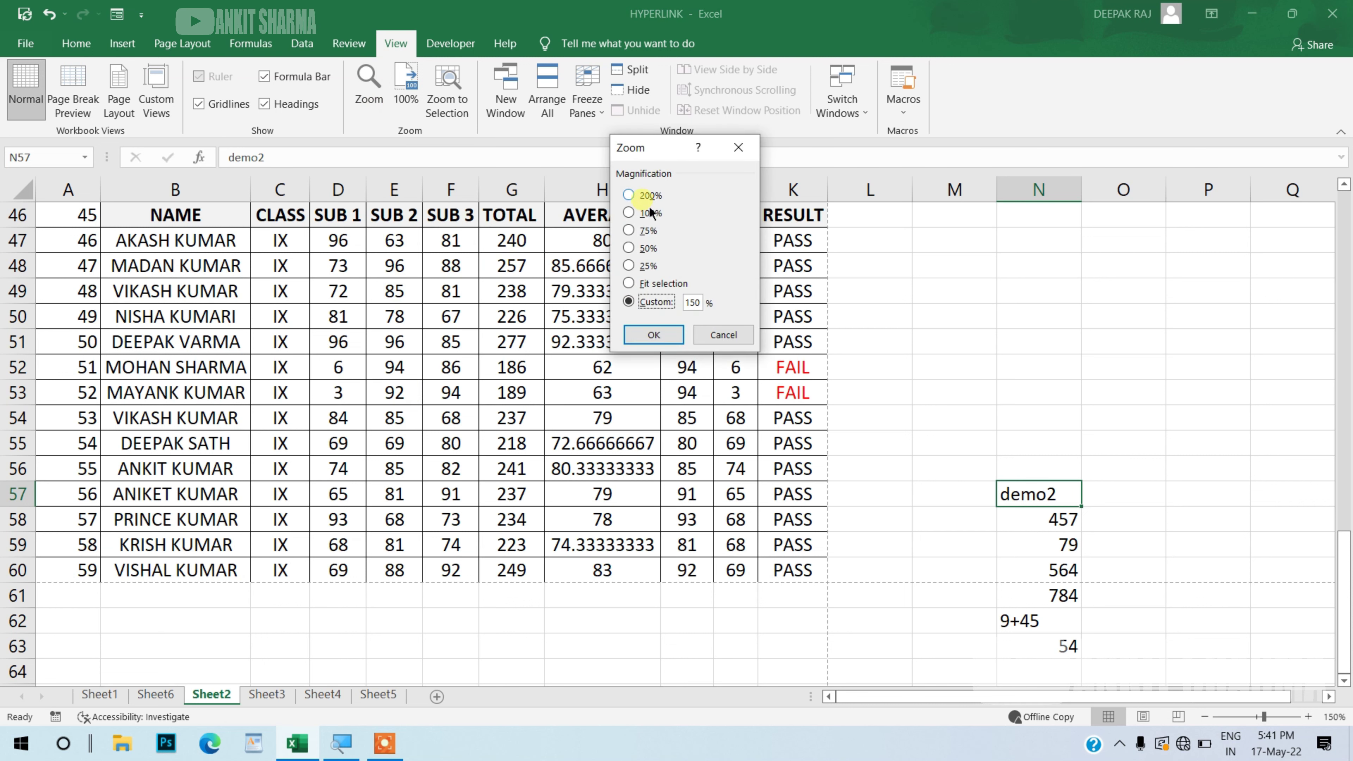
left_click(647, 230)
left_click(658, 341)
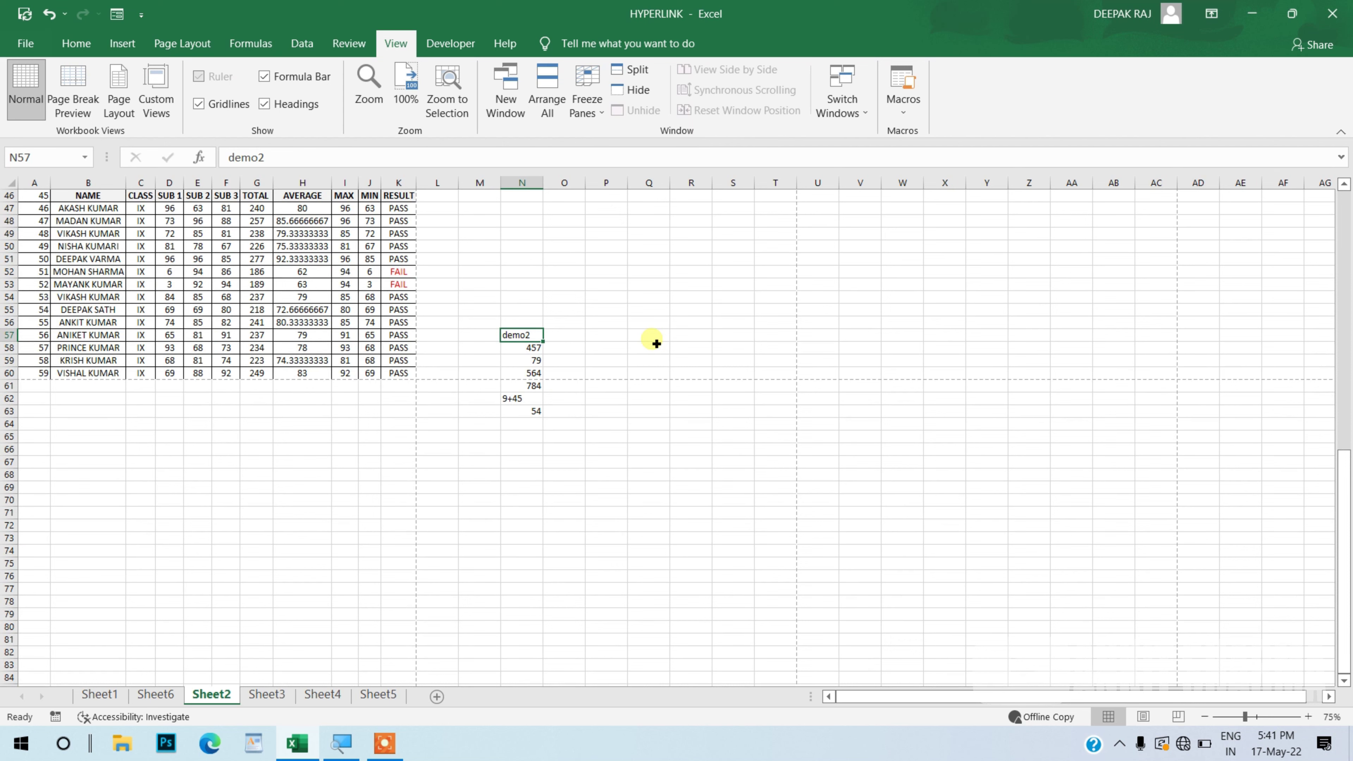
left_click(422, 110)
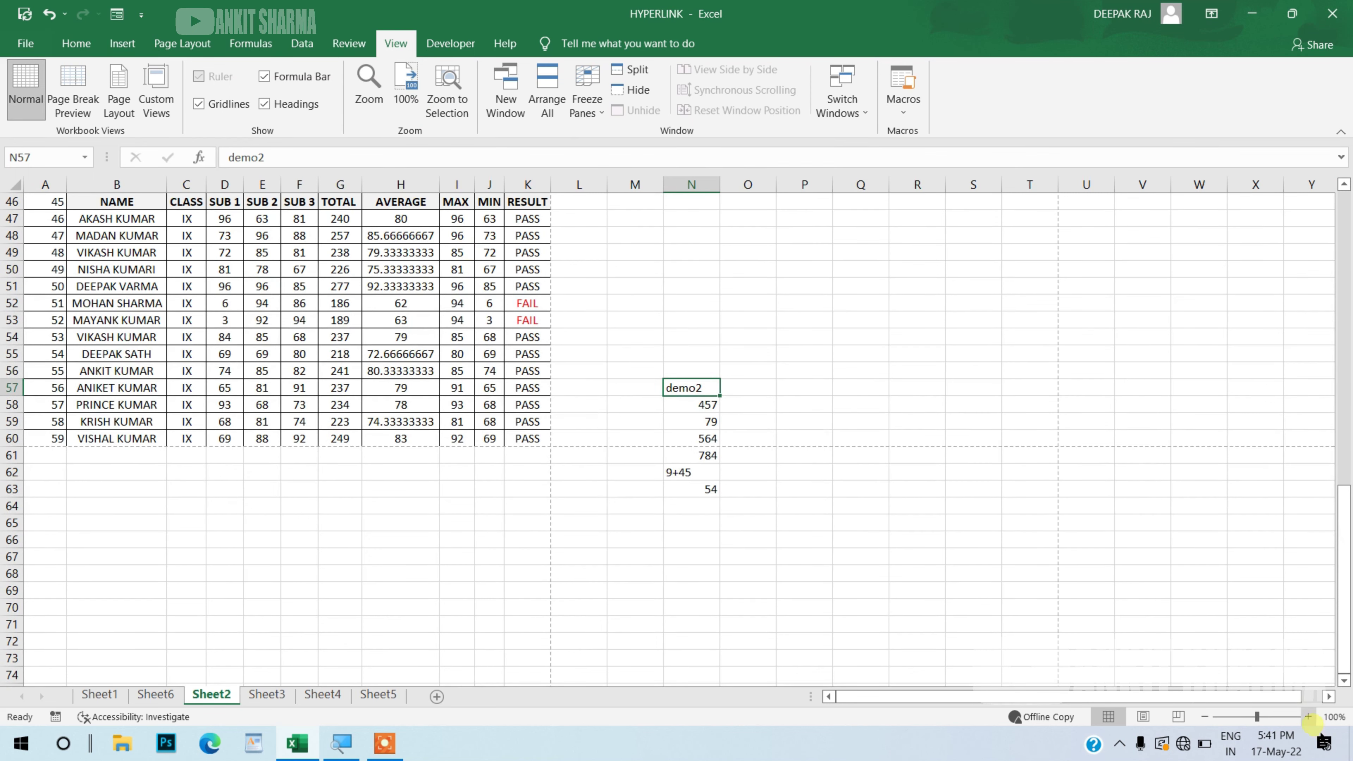
left_click(1308, 716)
left_click(1308, 716)
left_click(1308, 716)
left_click(594, 362)
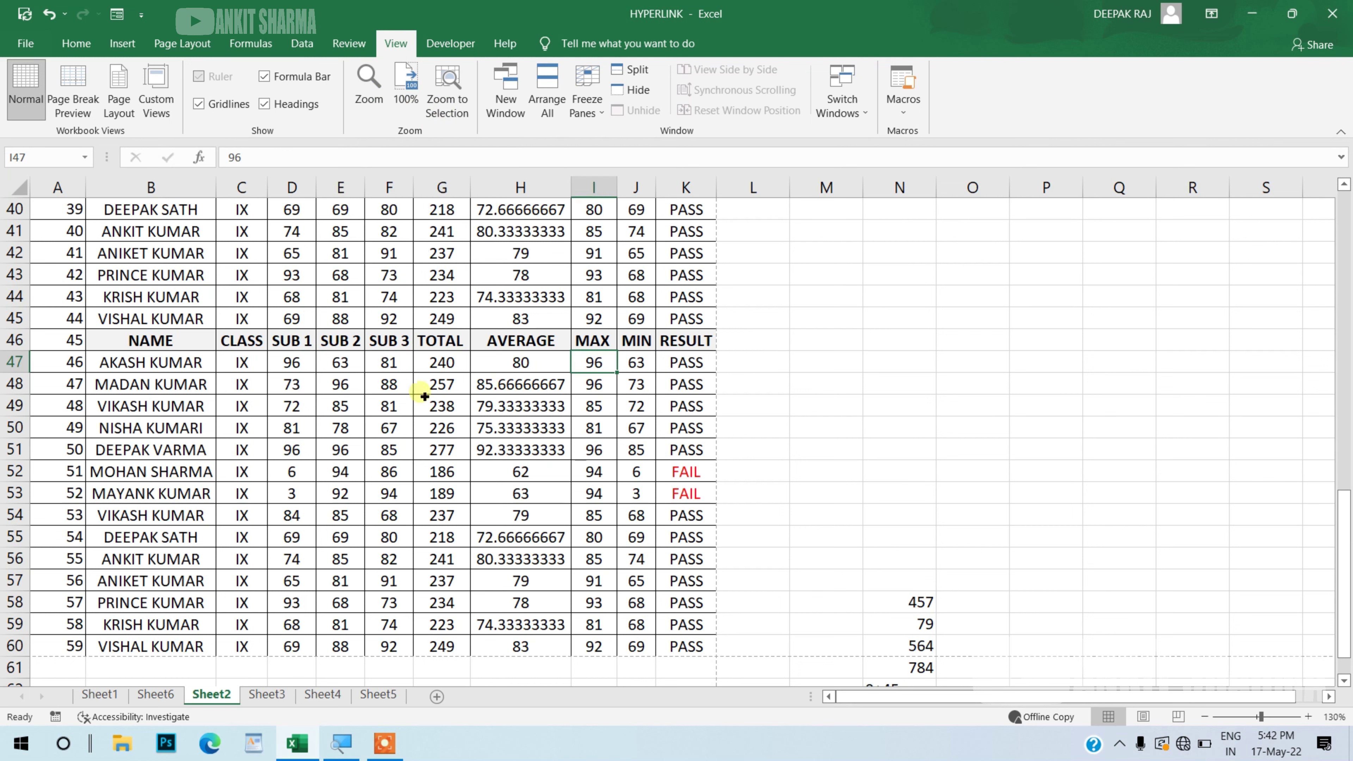
left_click_drag(96, 299, 769, 495)
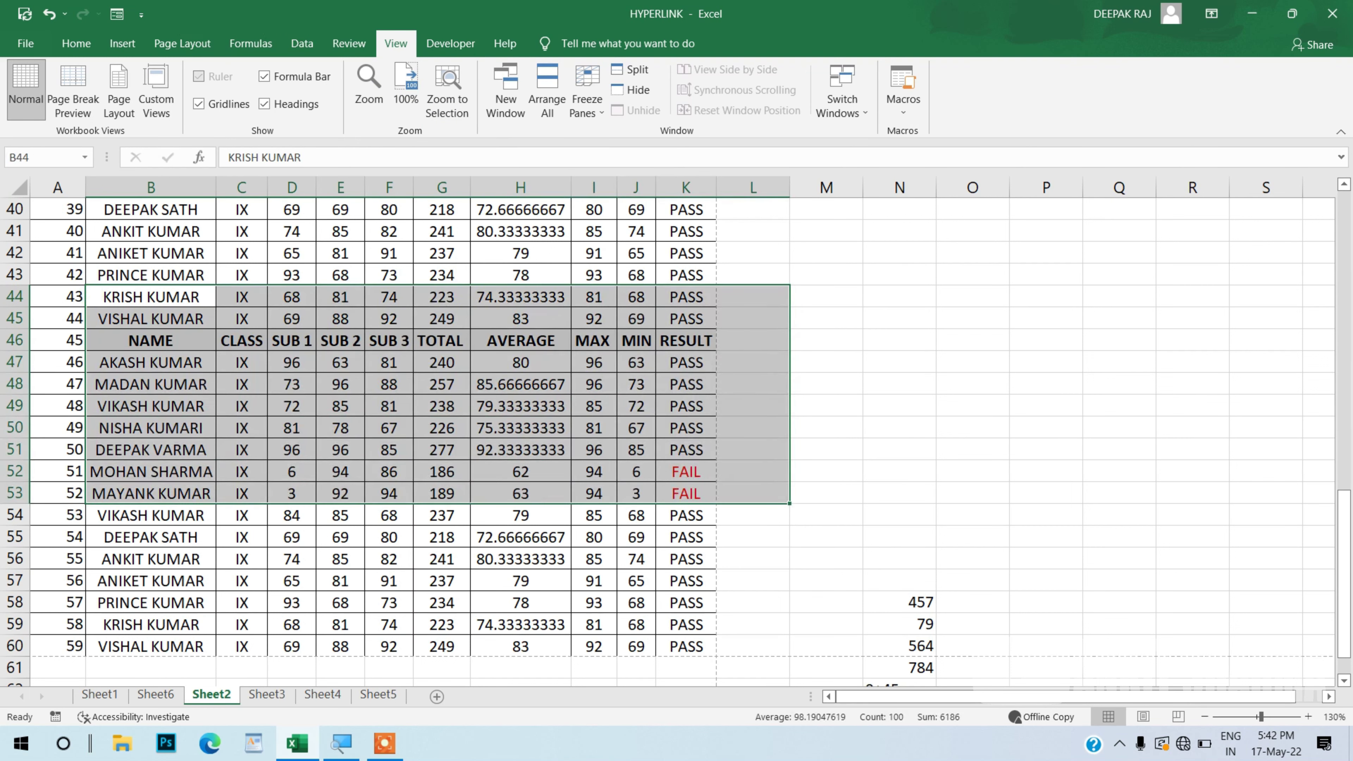
left_click(474, 111)
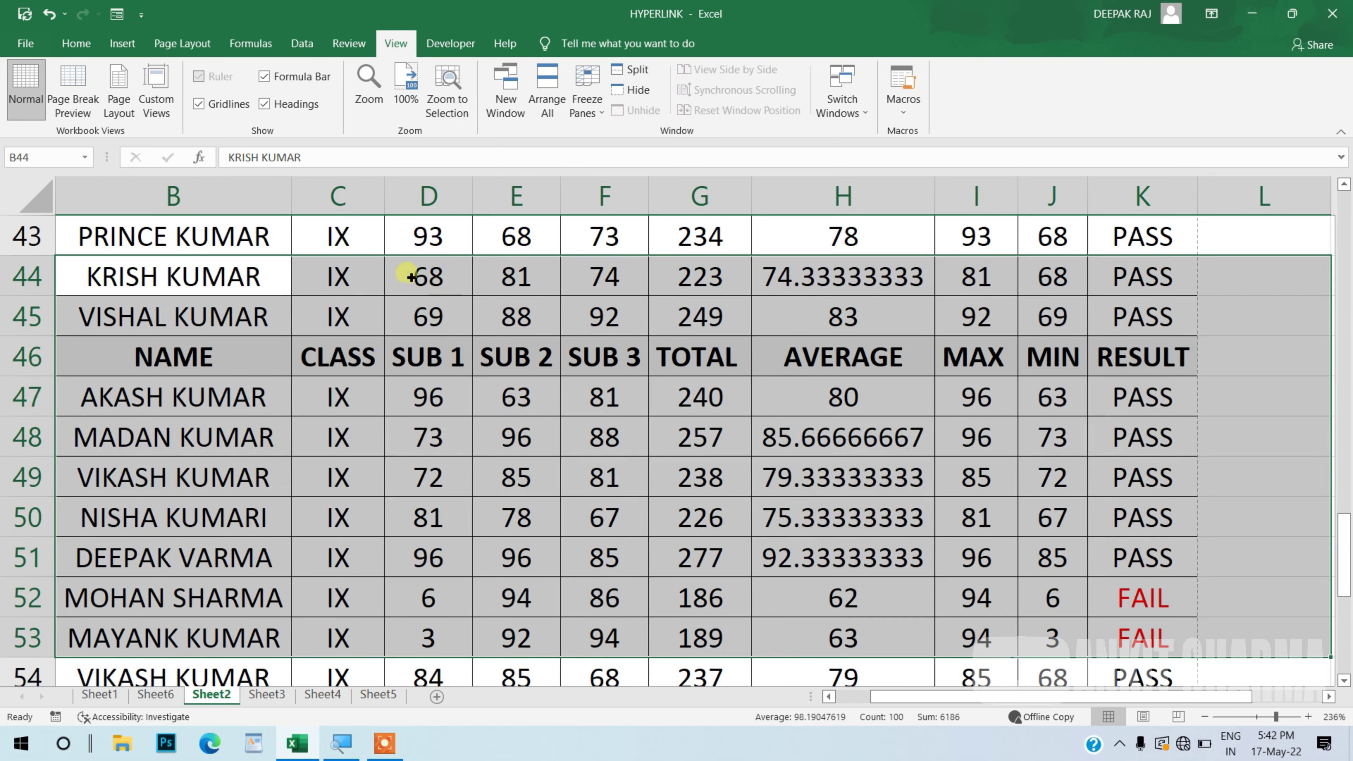
left_click(423, 91)
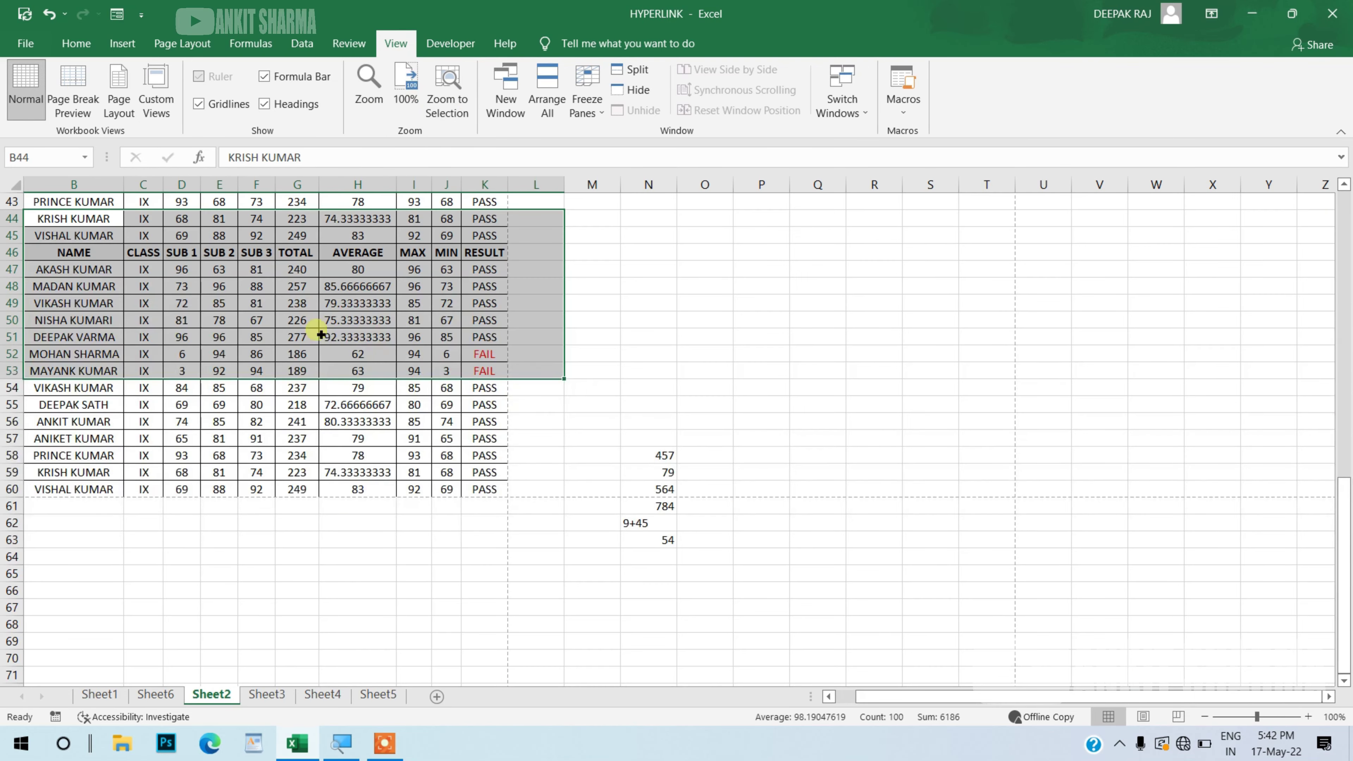
left_click_drag(48, 392, 533, 511)
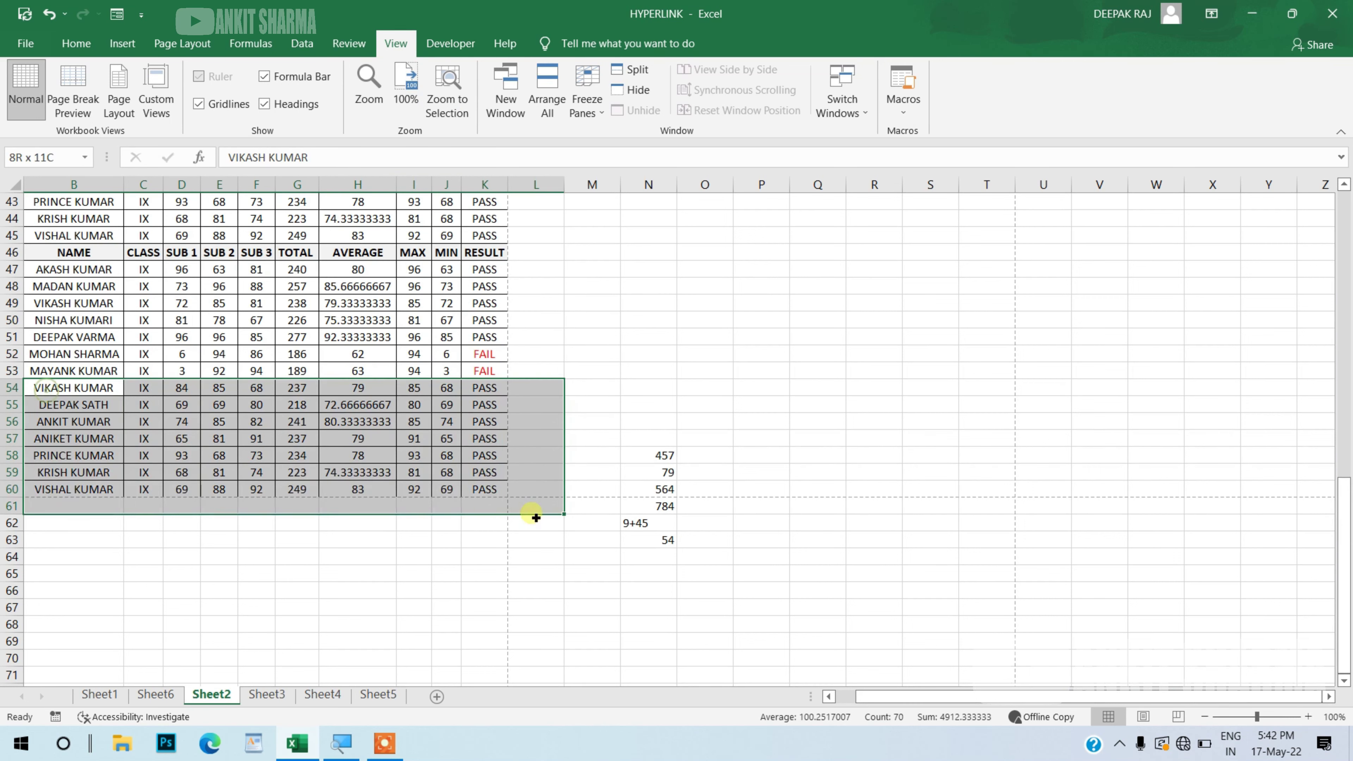
left_click(455, 112)
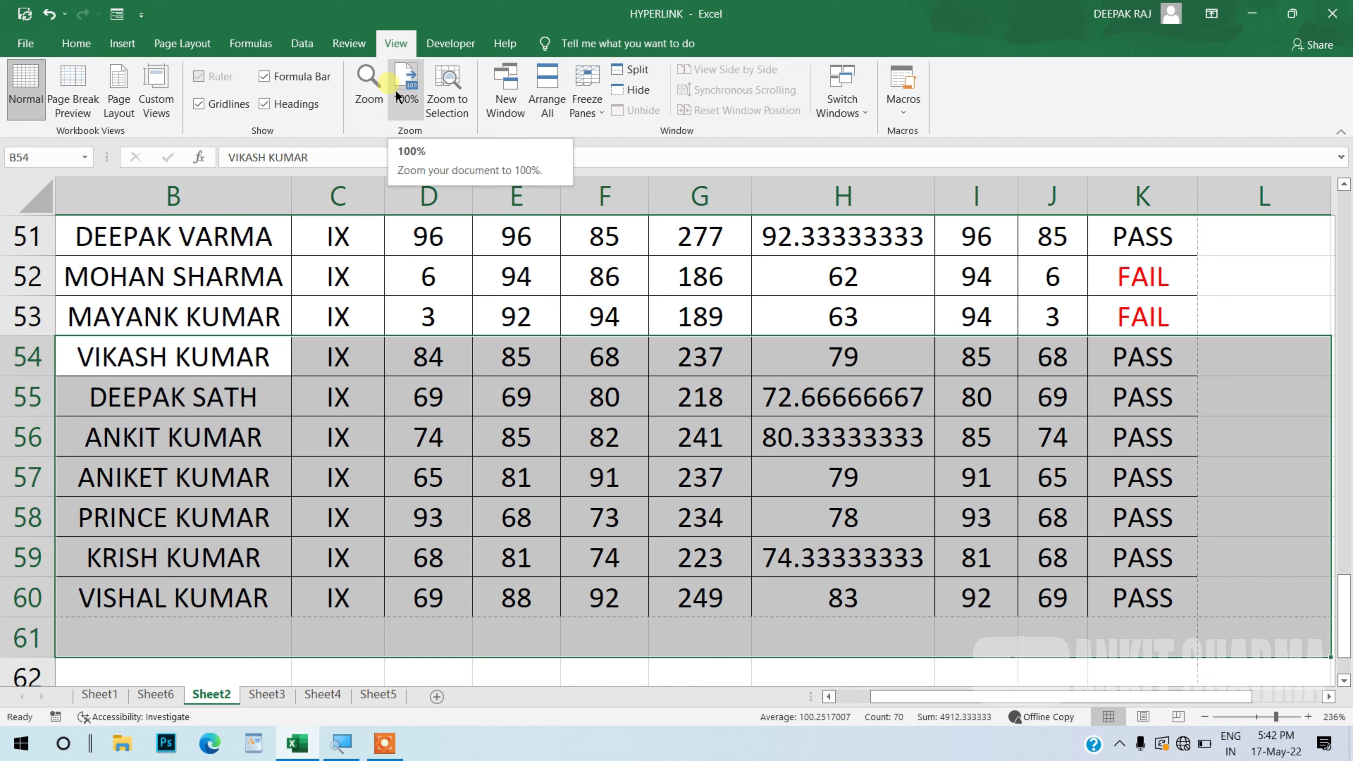
left_click(411, 96)
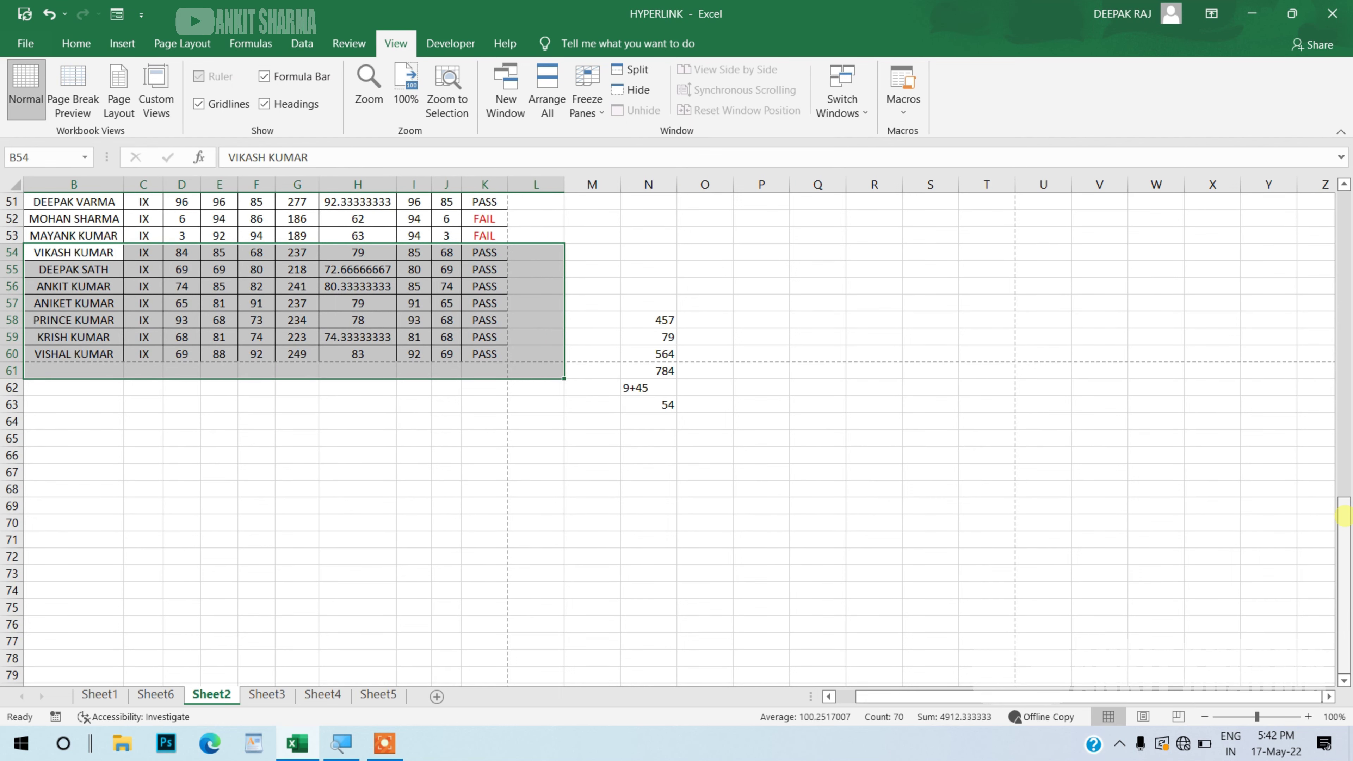
left_click_drag(1344, 516, 1343, 245)
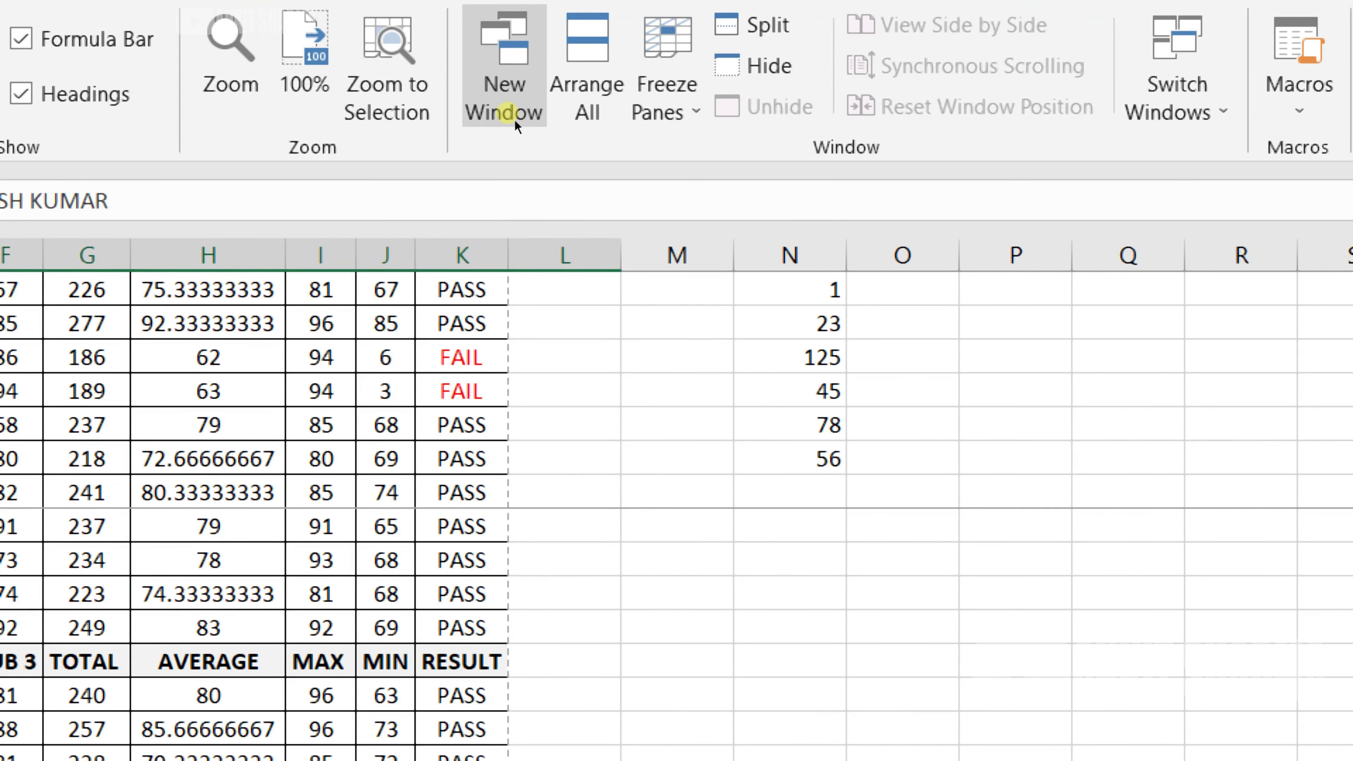
Step: Open a new HYPERLINK:2 window of the workbook and show its View ribbon
left_click(514, 121)
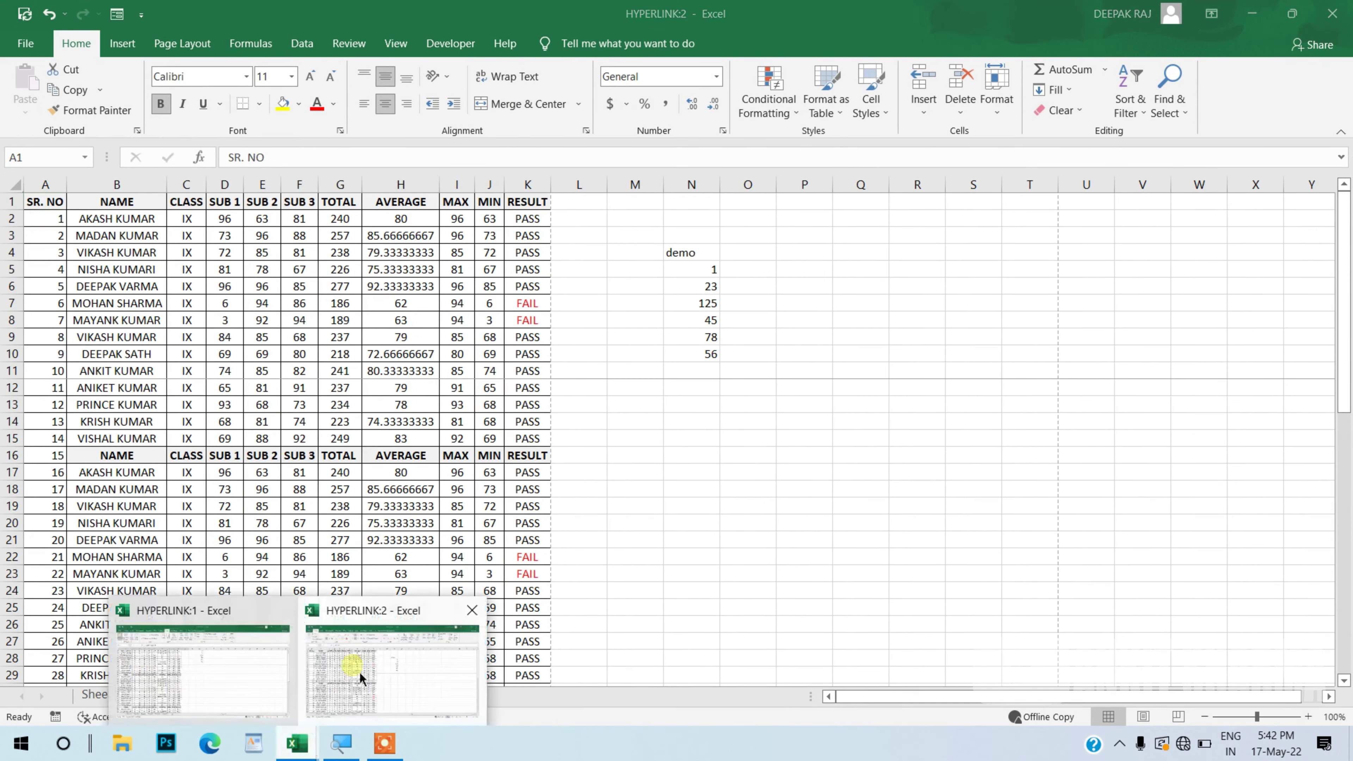
mouse_move(296, 743)
left_click(400, 42)
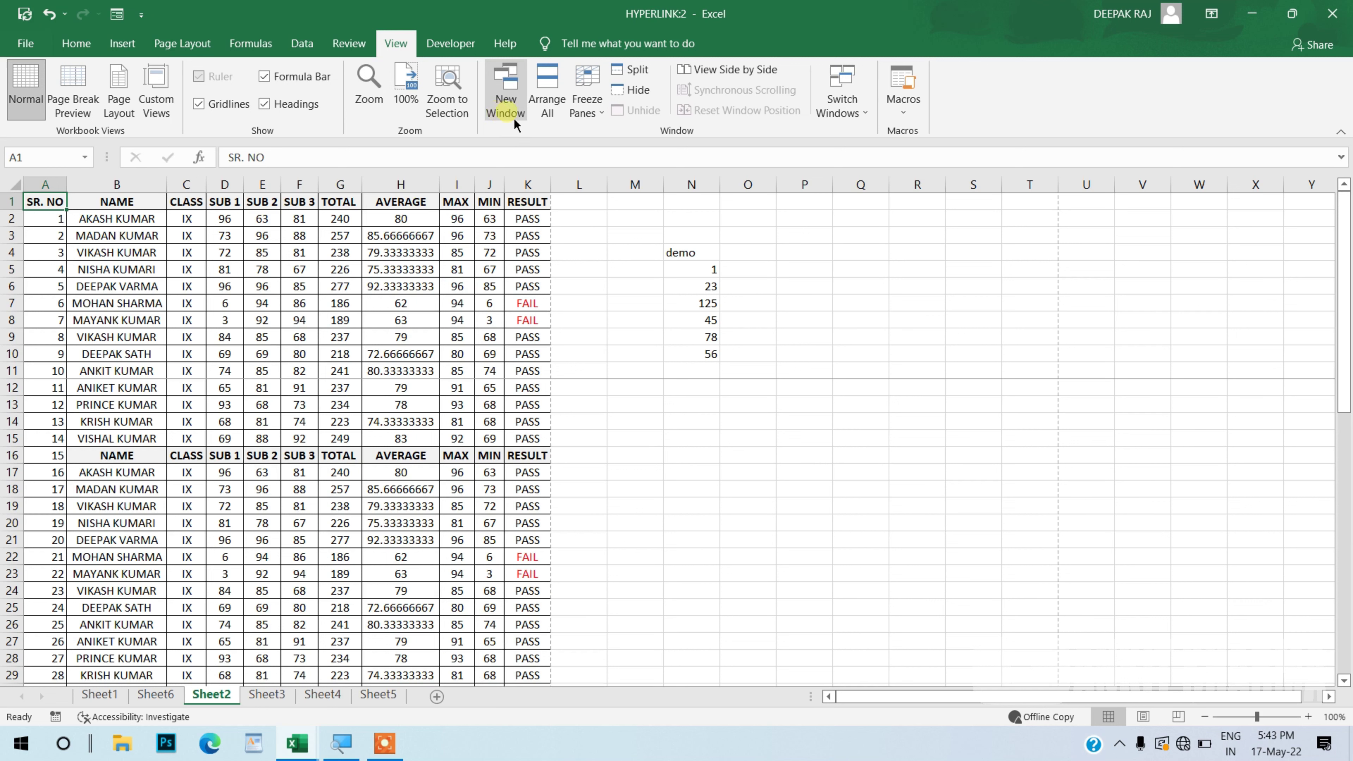
left_click(549, 101)
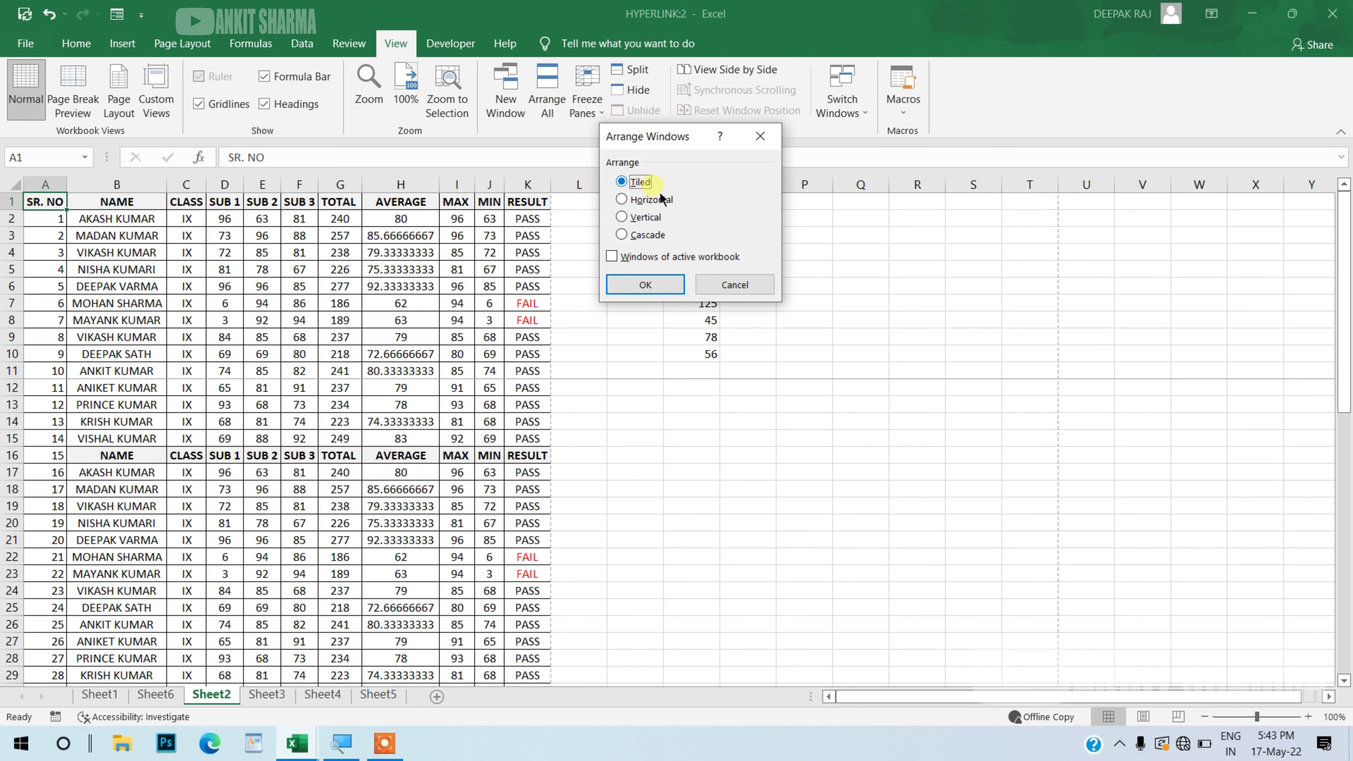
left_click(654, 223)
left_click(657, 286)
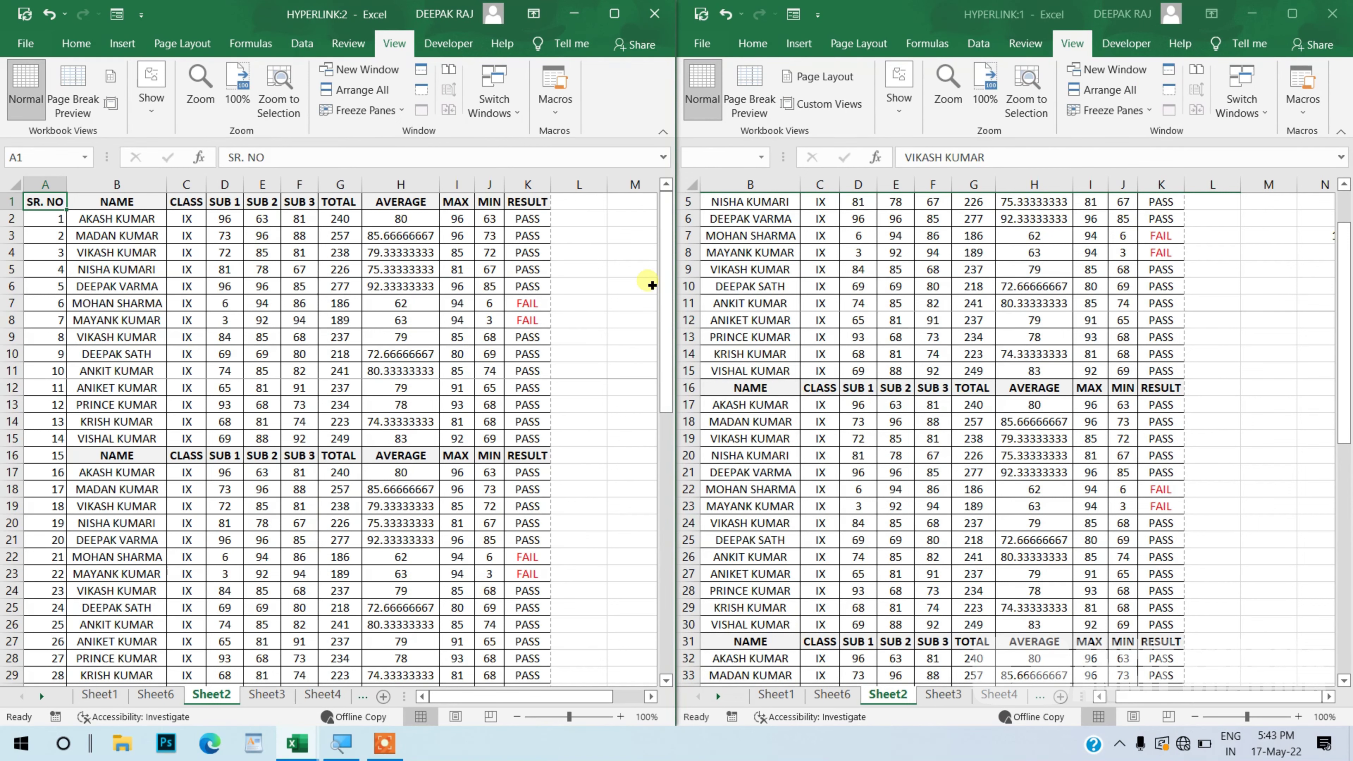
left_click(614, 15)
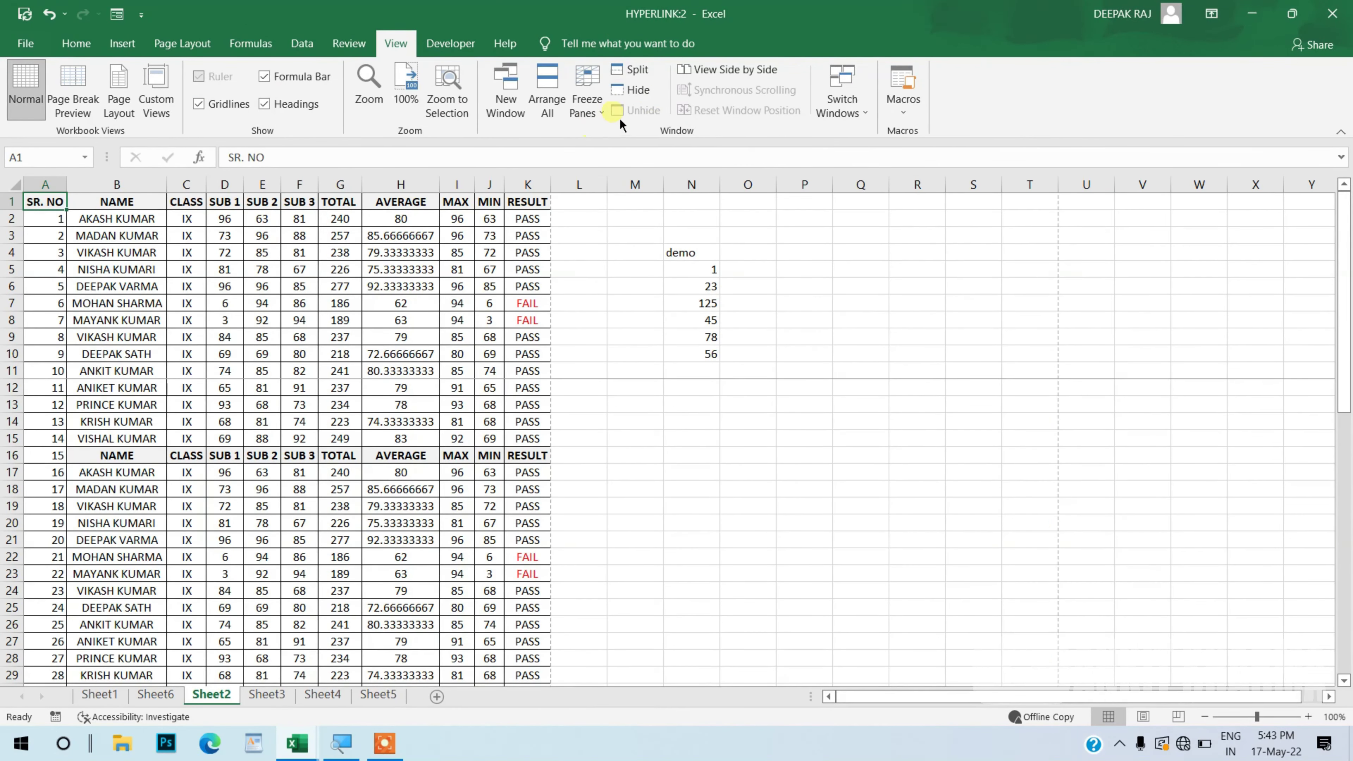
Step: Turn on View Side by Side and arrange the two windows vertically
left_click(739, 75)
left_click(738, 75)
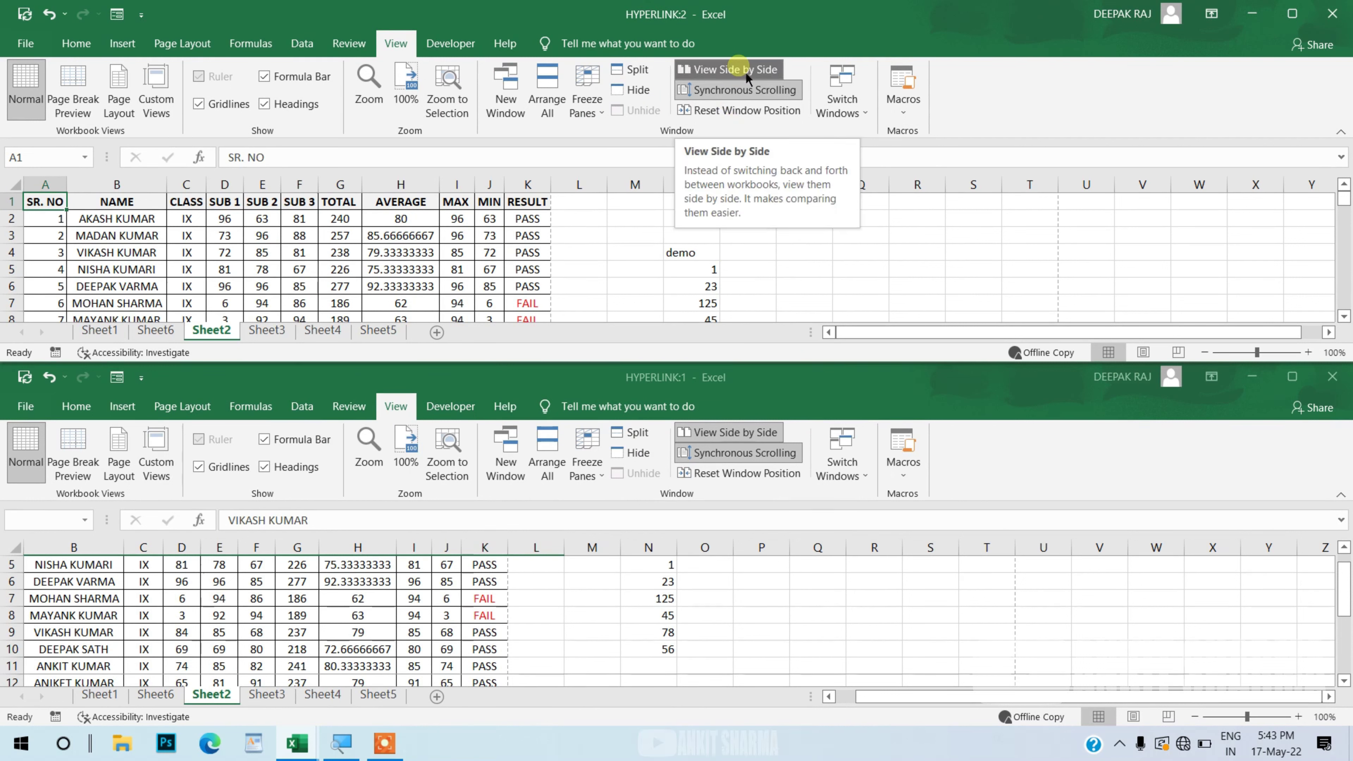
left_click(556, 124)
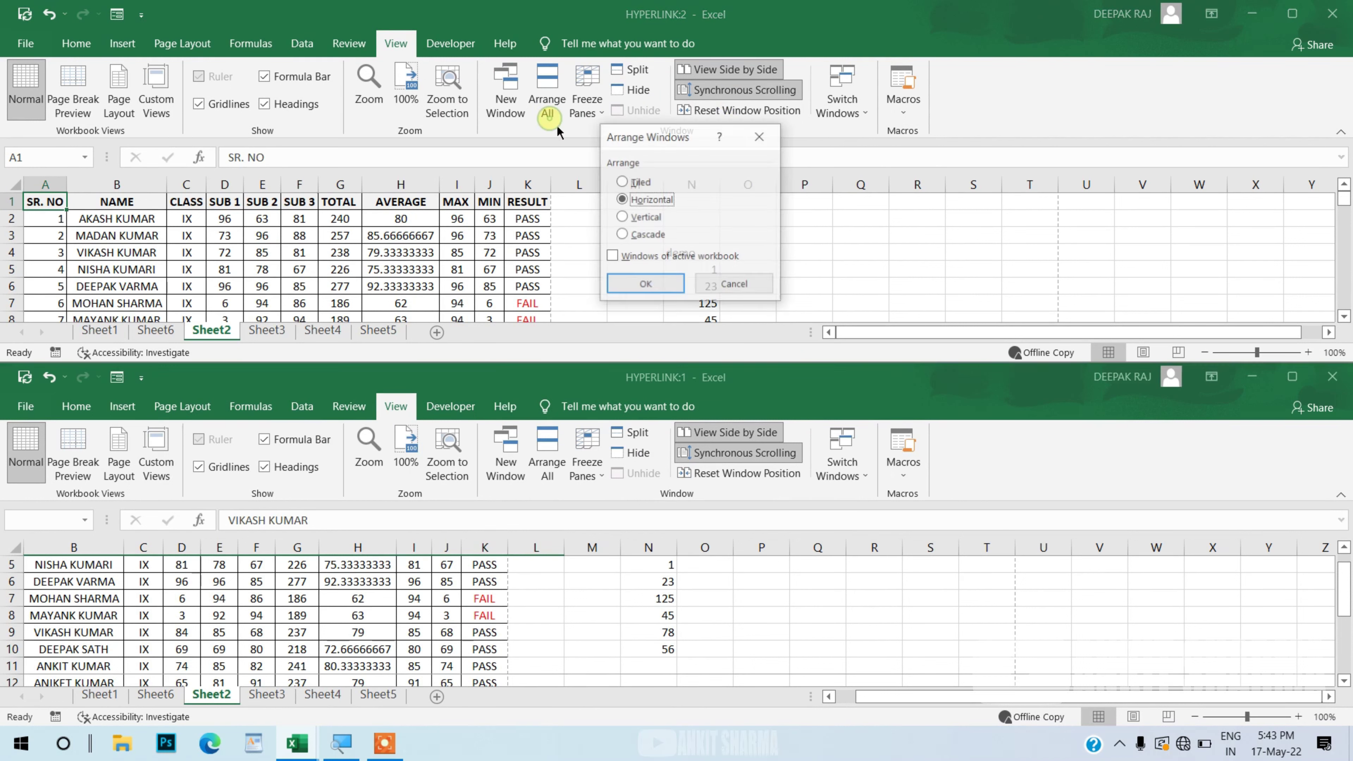
left_click(635, 227)
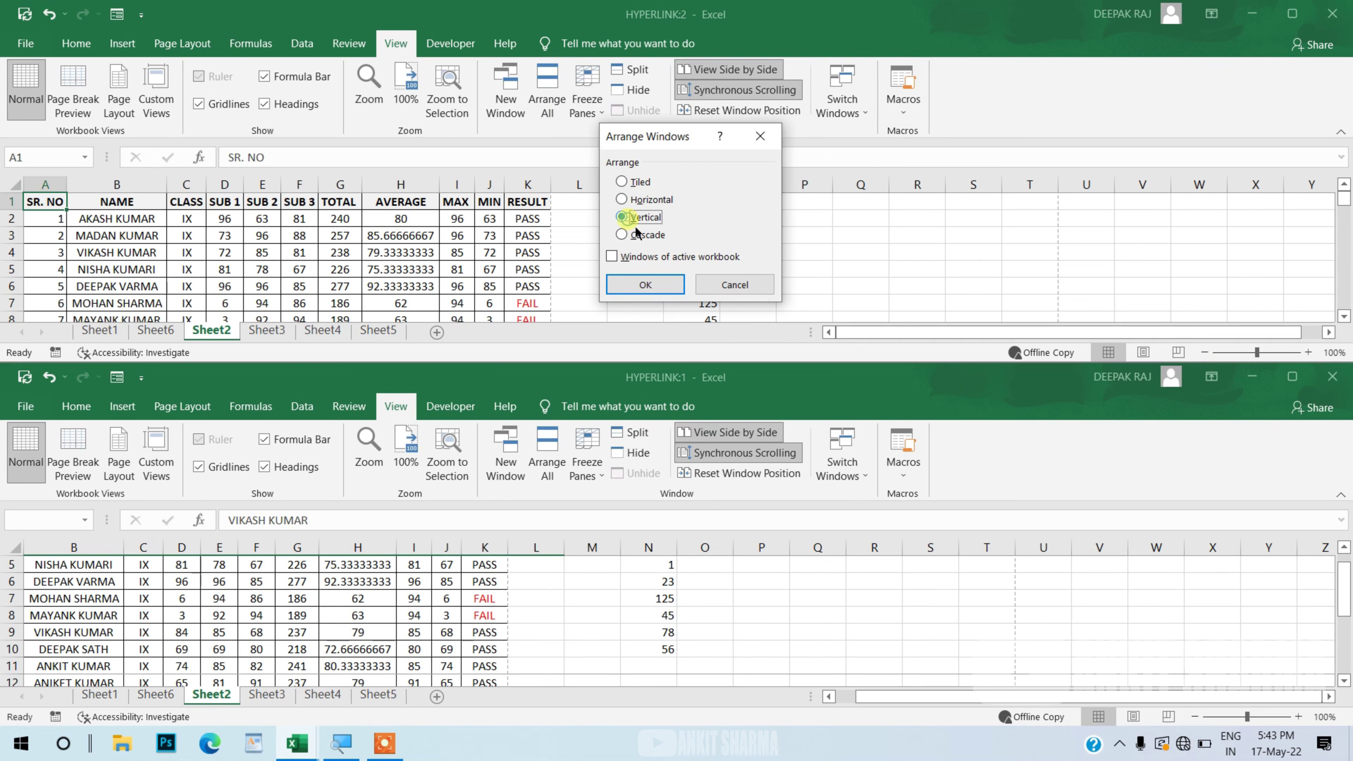
left_click(657, 288)
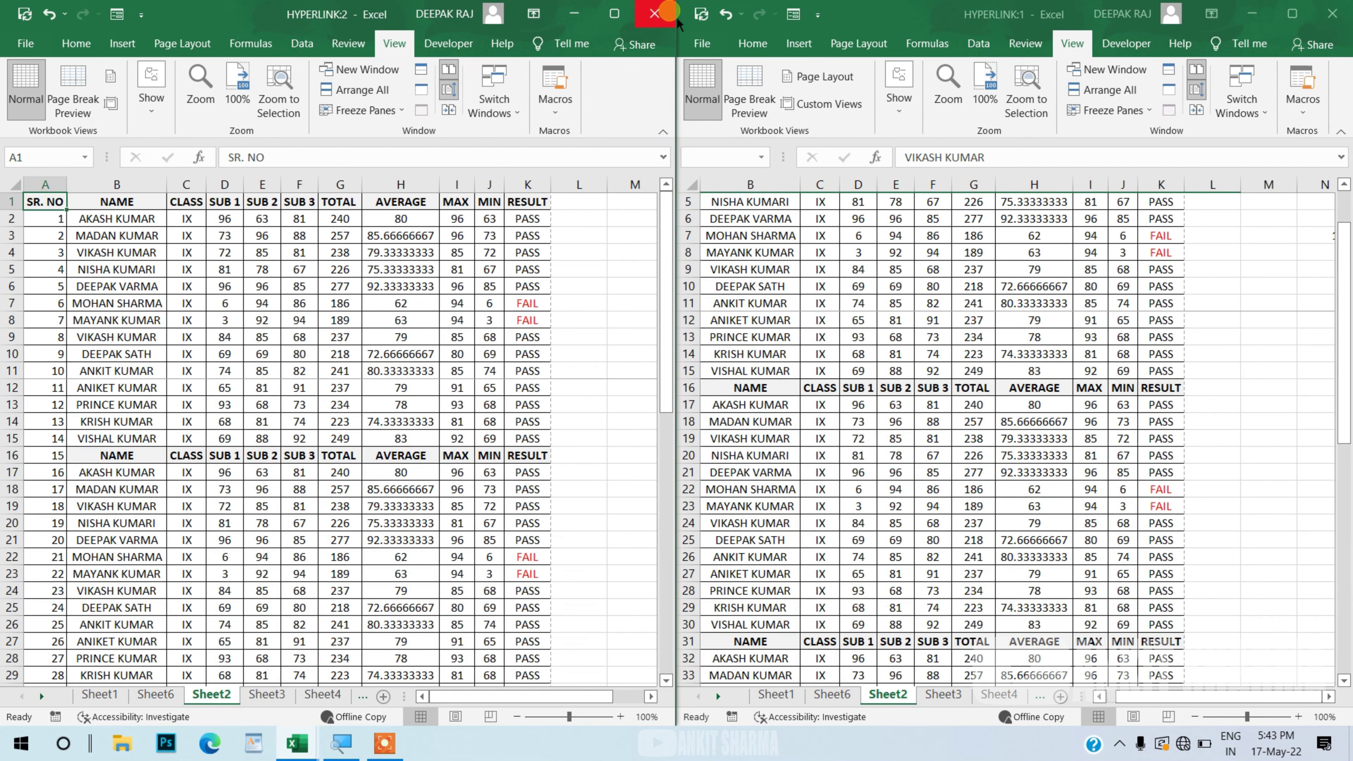
Step: Maximize HYPERLINK:2, reset window position, then turn off side-by-side and select cell M8
left_click(614, 14)
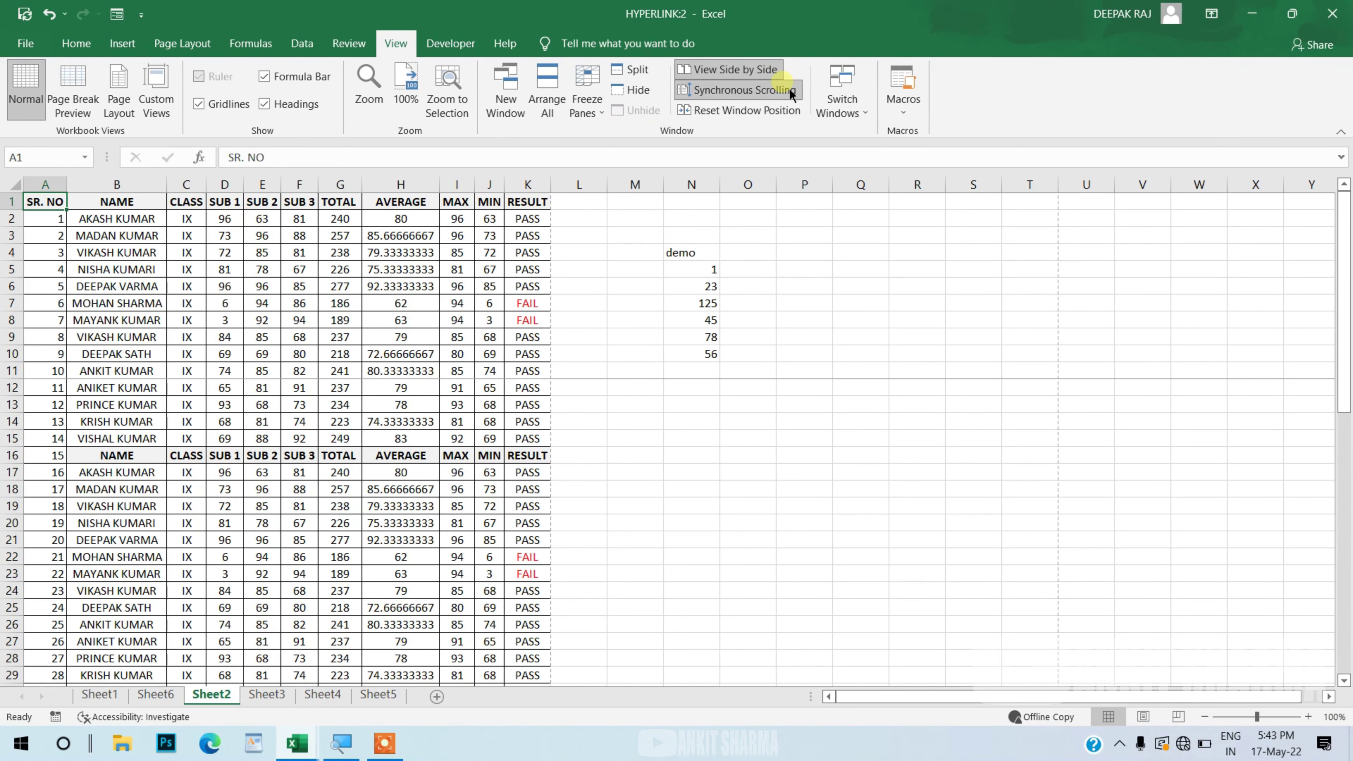
left_click(730, 118)
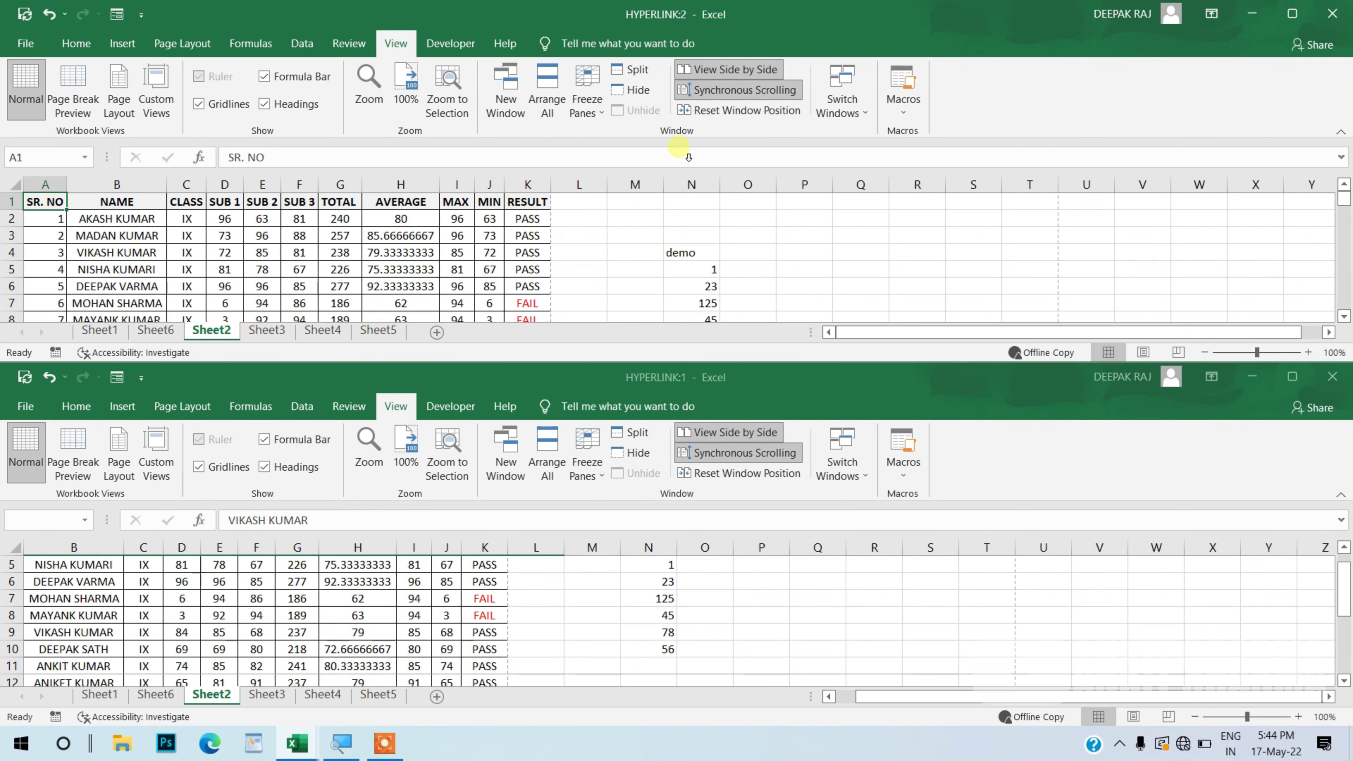
left_click(706, 75)
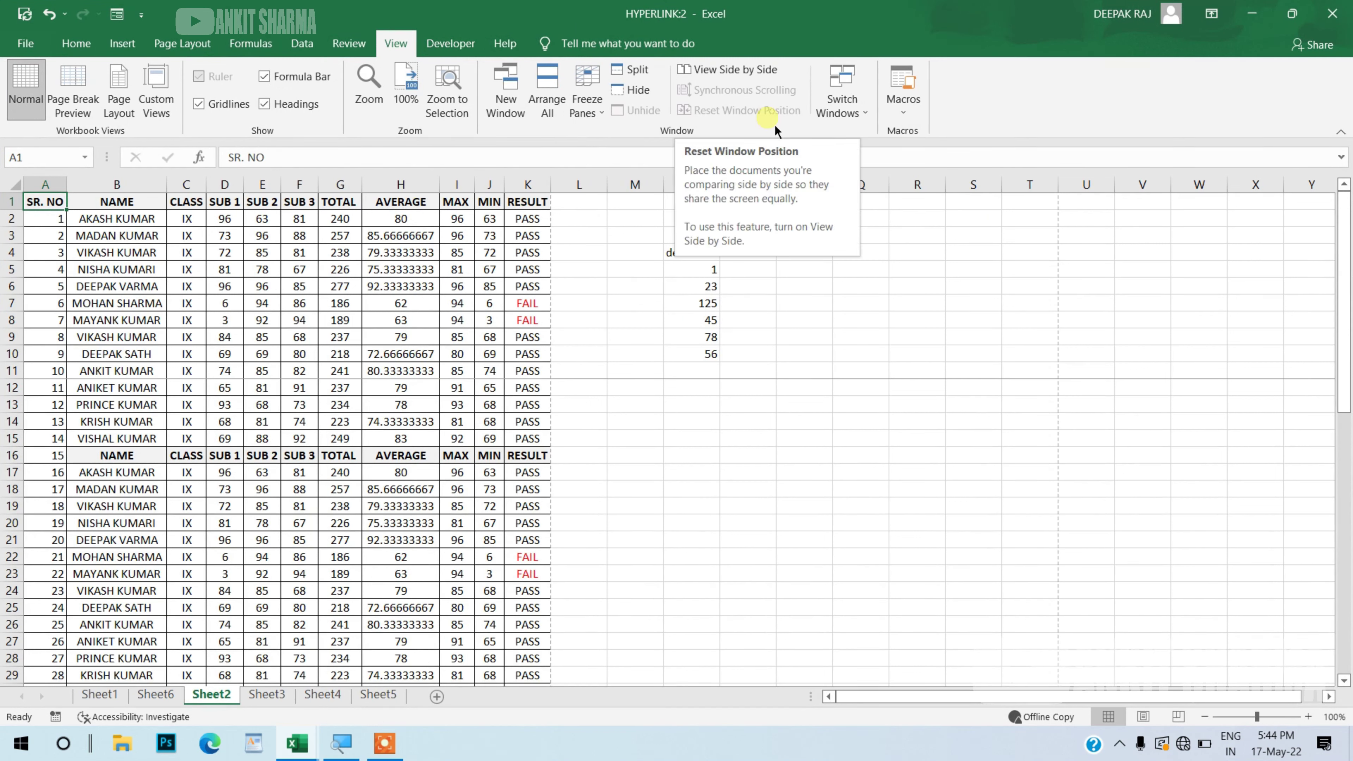
left_click(635, 320)
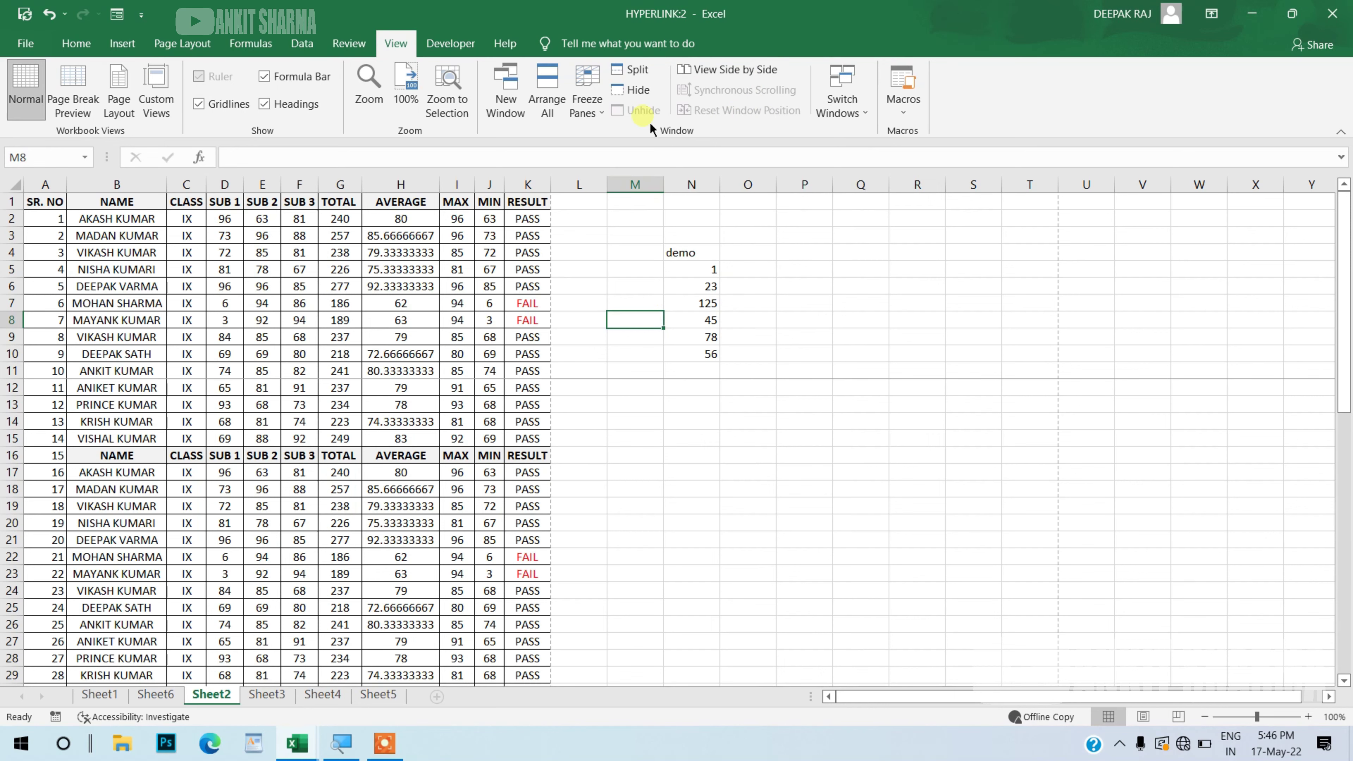
left_click(734, 69)
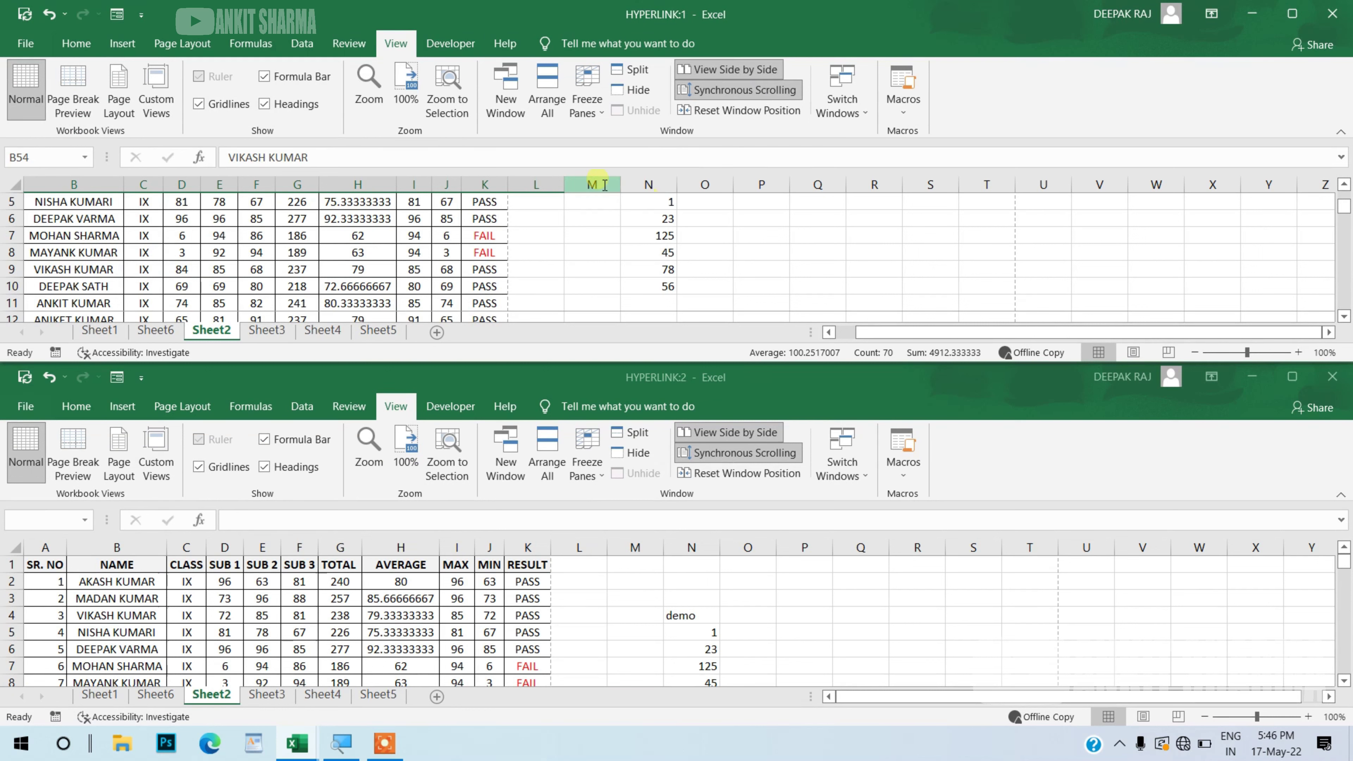
left_click(552, 109)
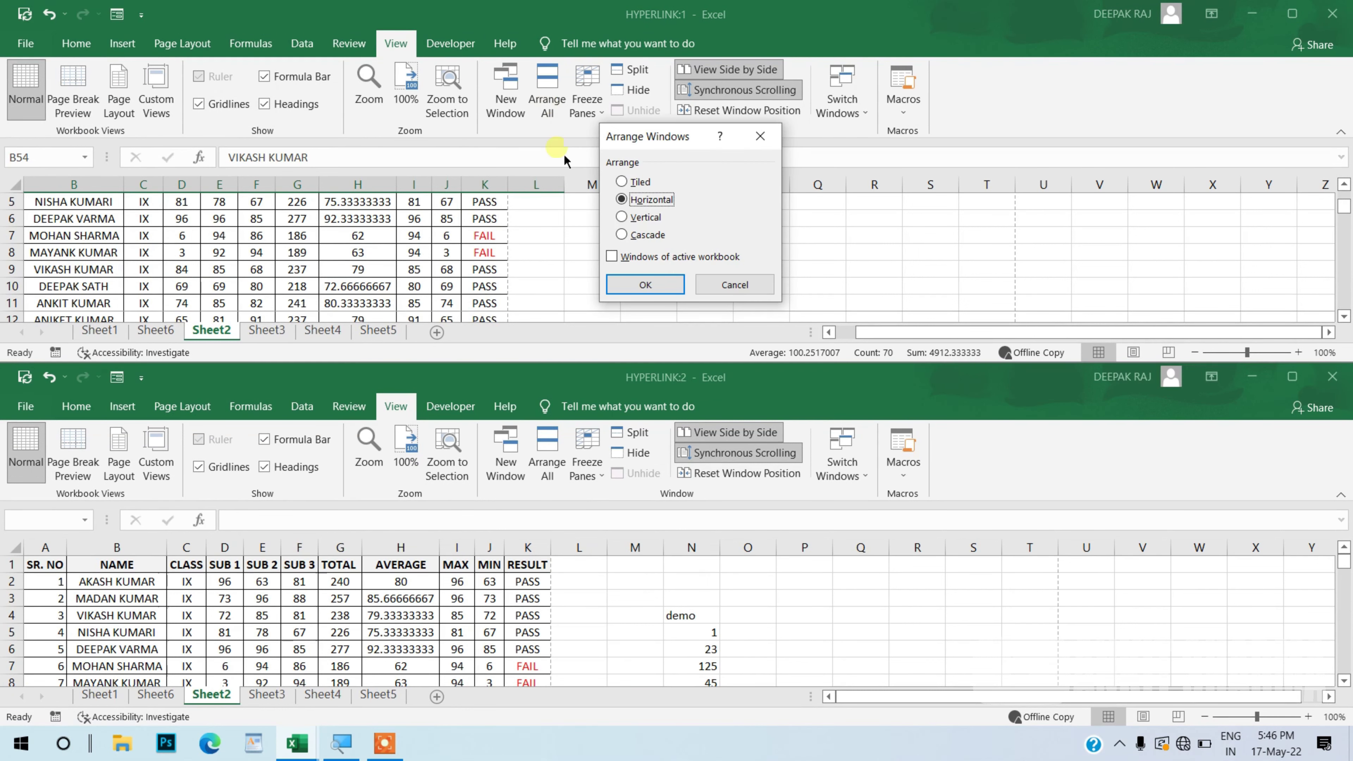
left_click(648, 223)
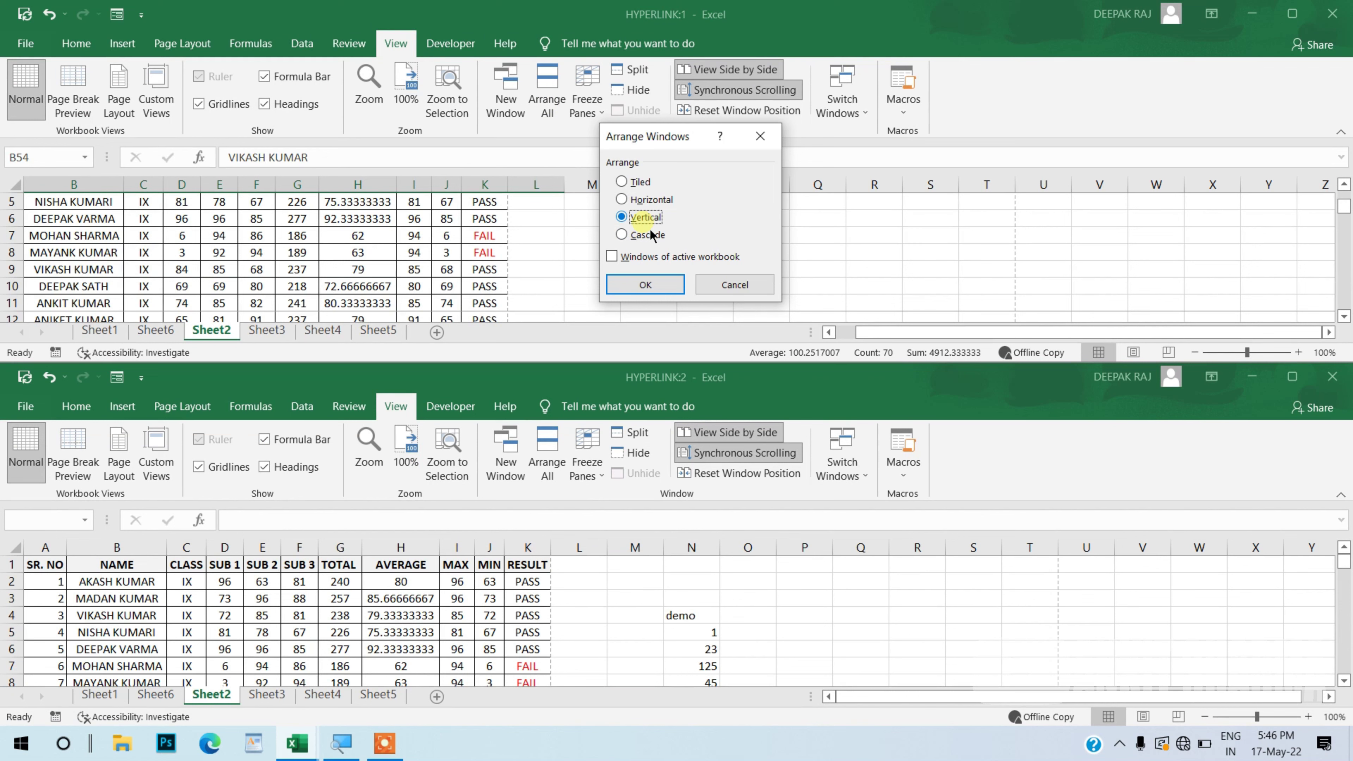
left_click(644, 284)
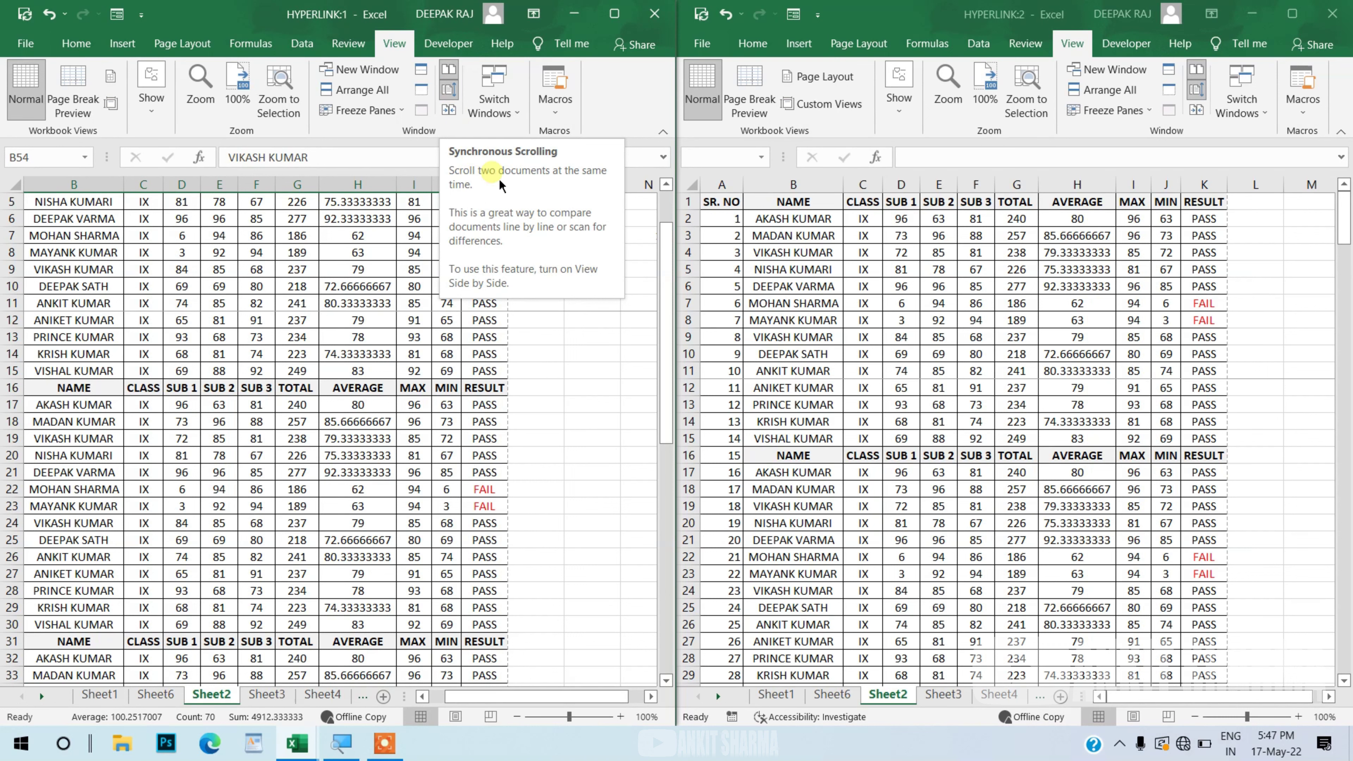
left_click(499, 320)
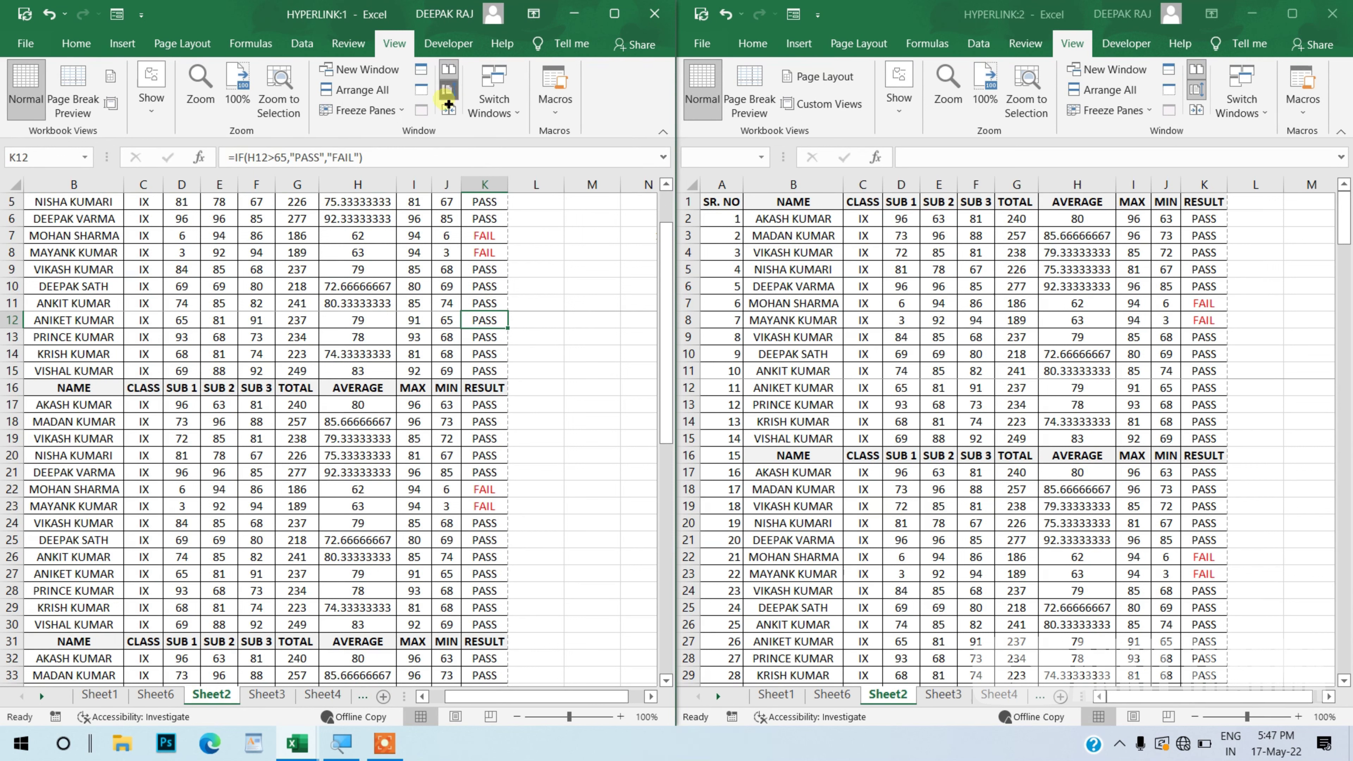
left_click(953, 354)
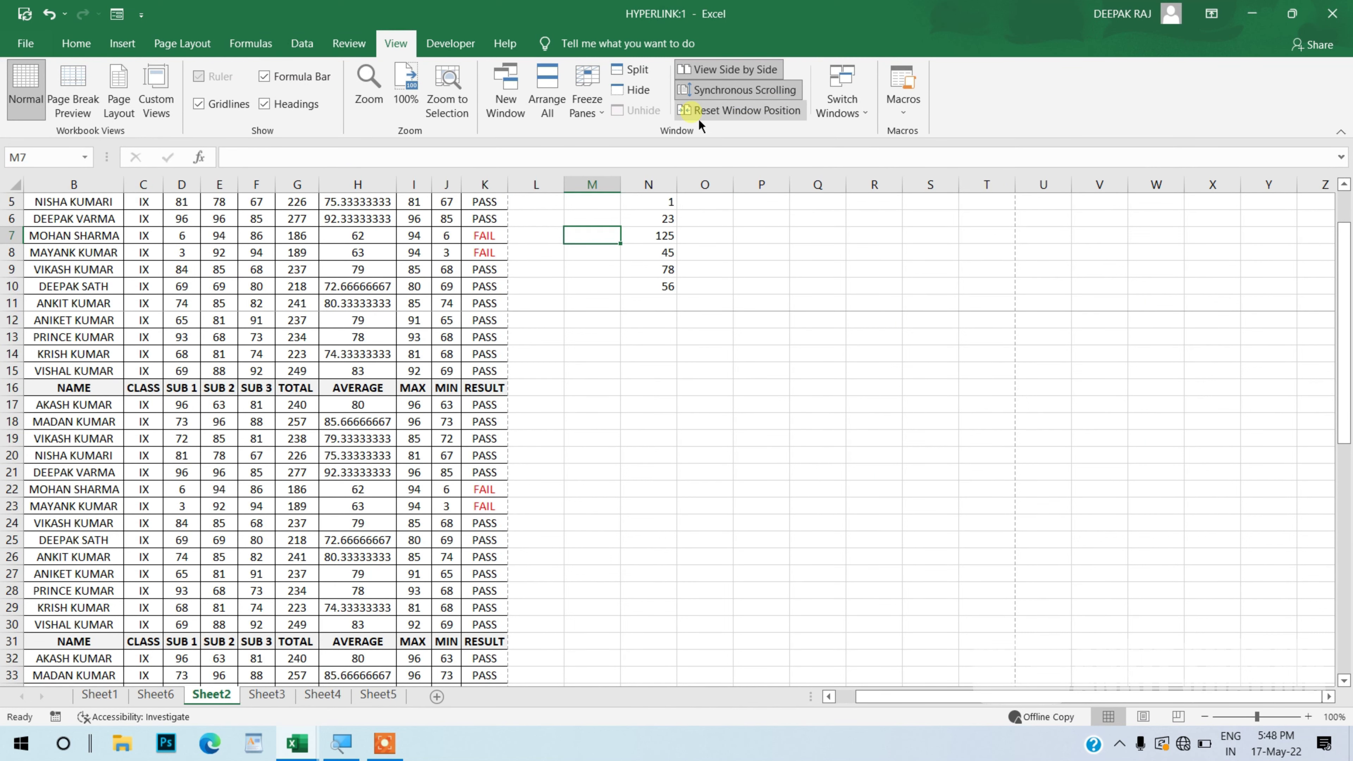
left_click(740, 113)
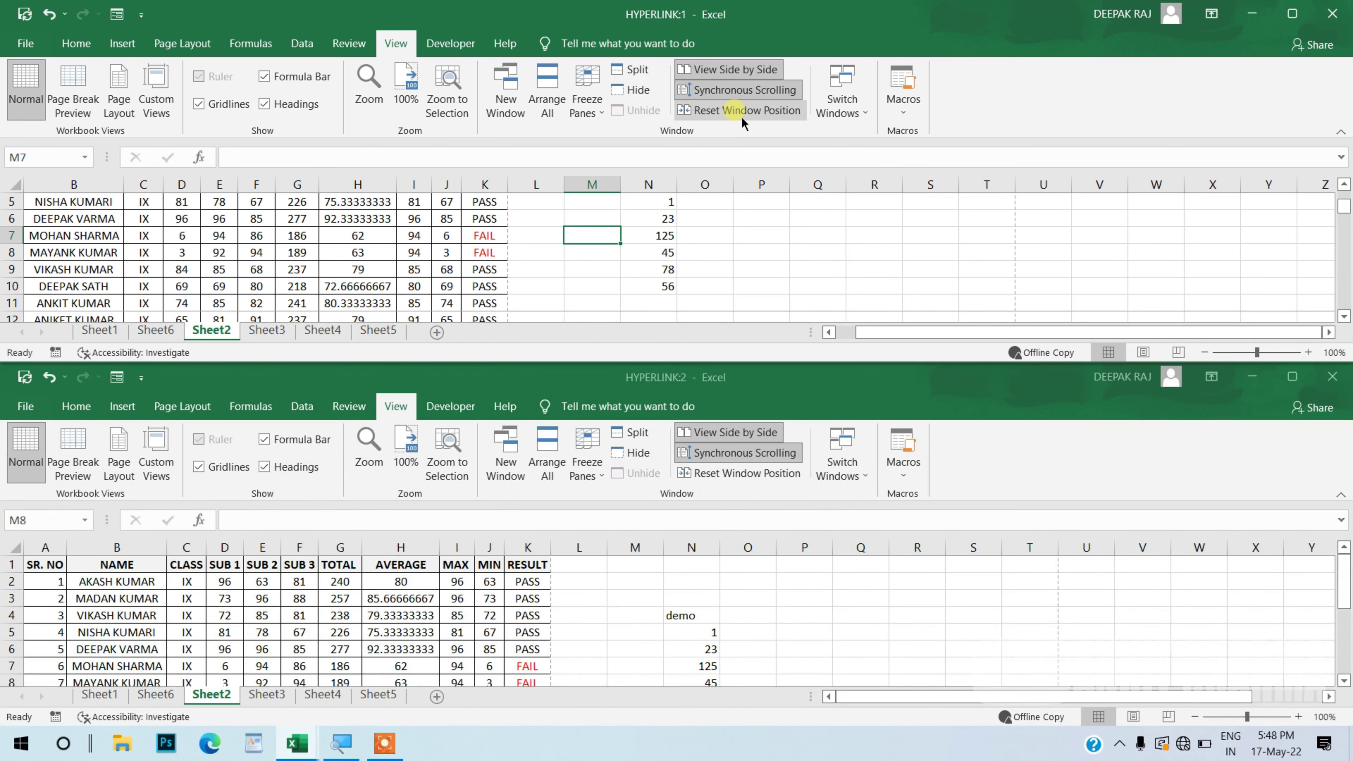
left_click(725, 71)
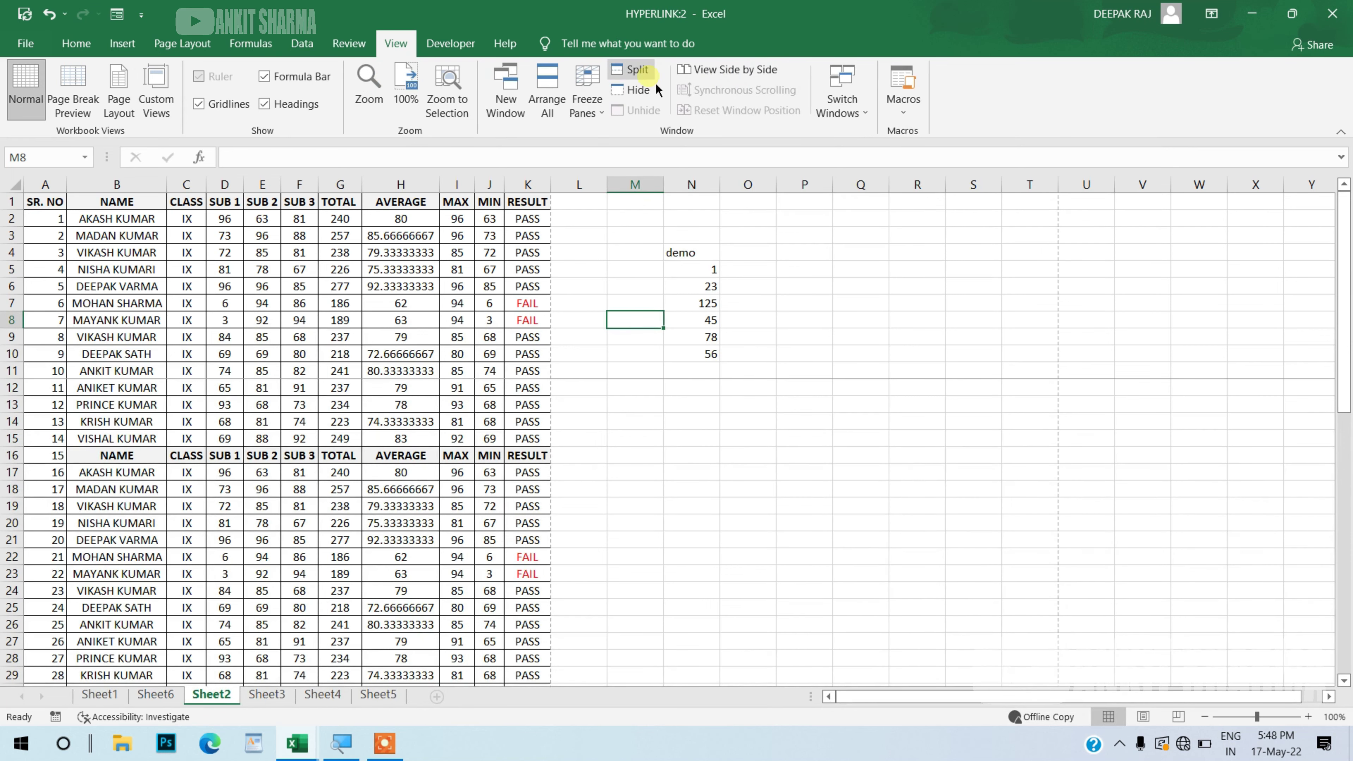
Step: Split the sheet into panes, move the divider lower, then remove the split
left_click(639, 77)
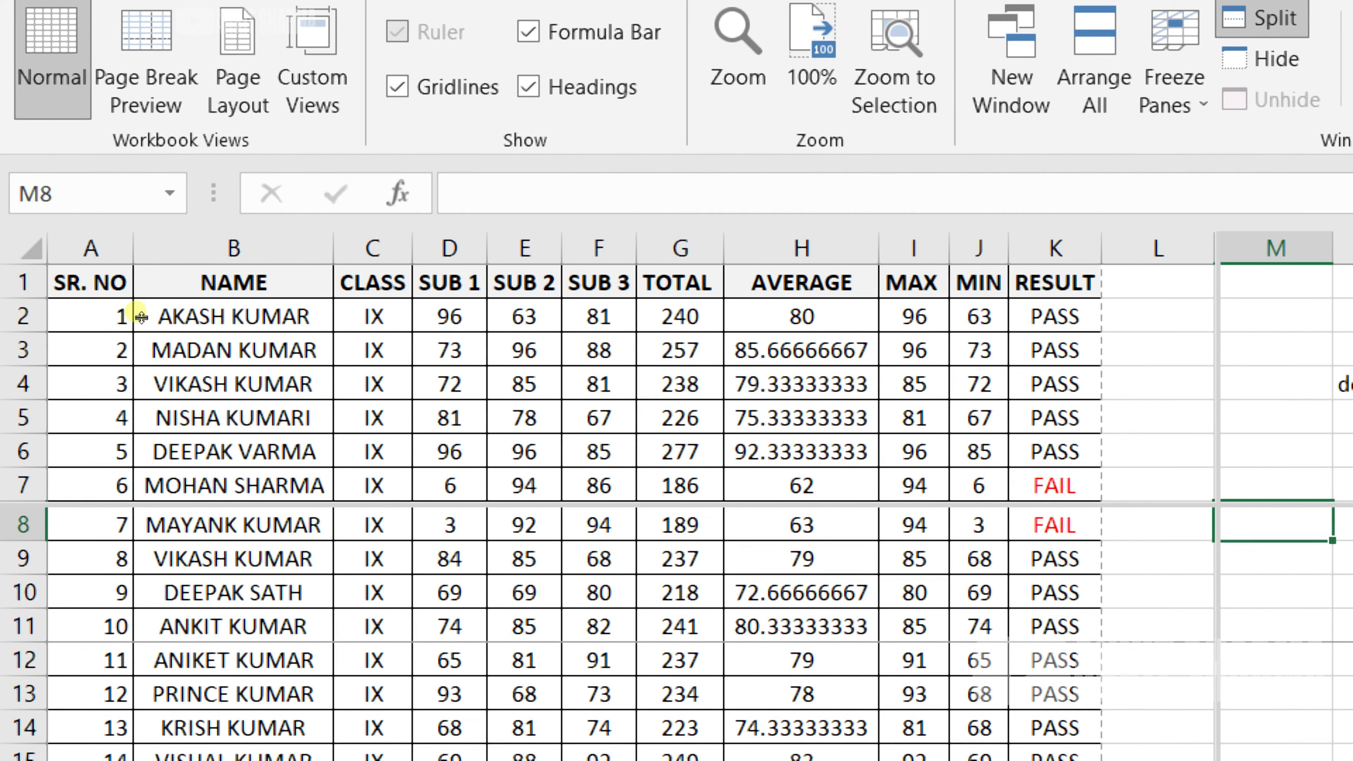
left_click_drag(136, 311, 136, 394)
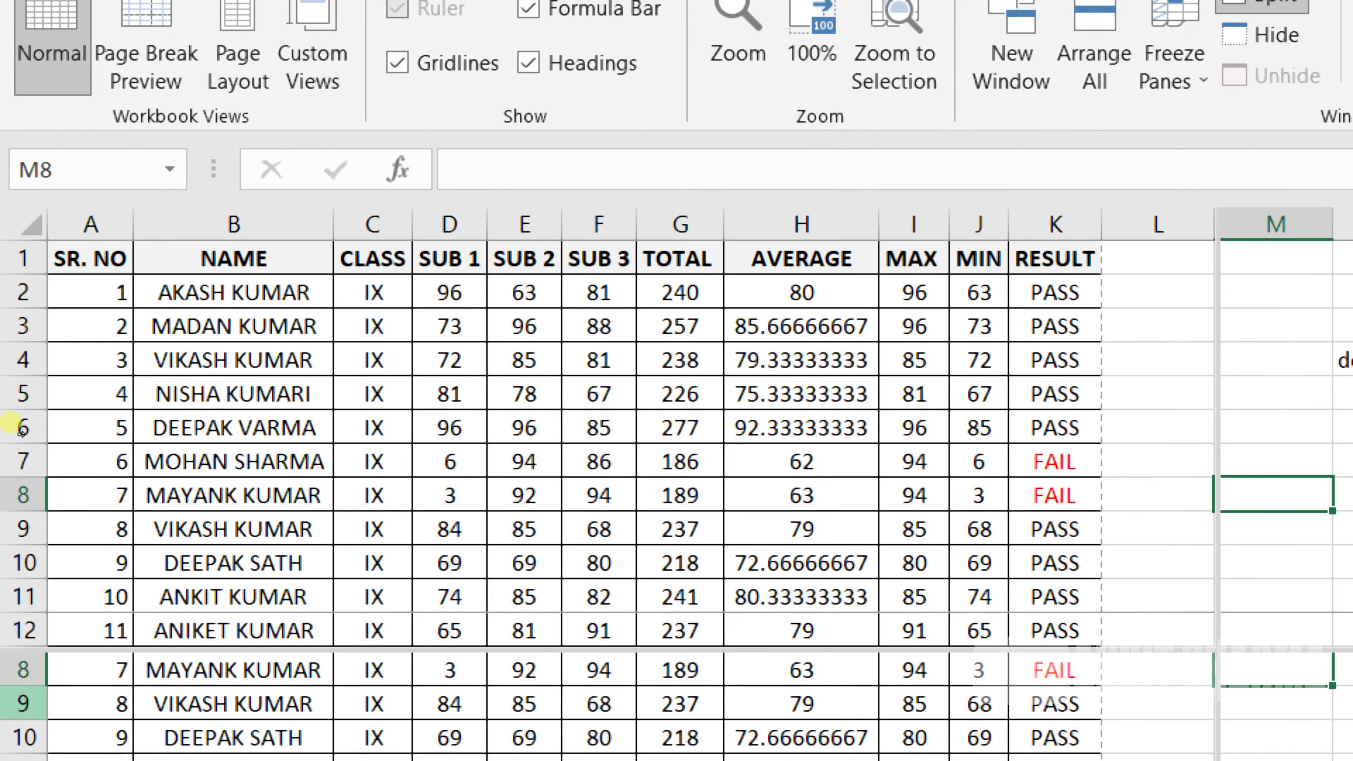
key("Down")
key("Down")
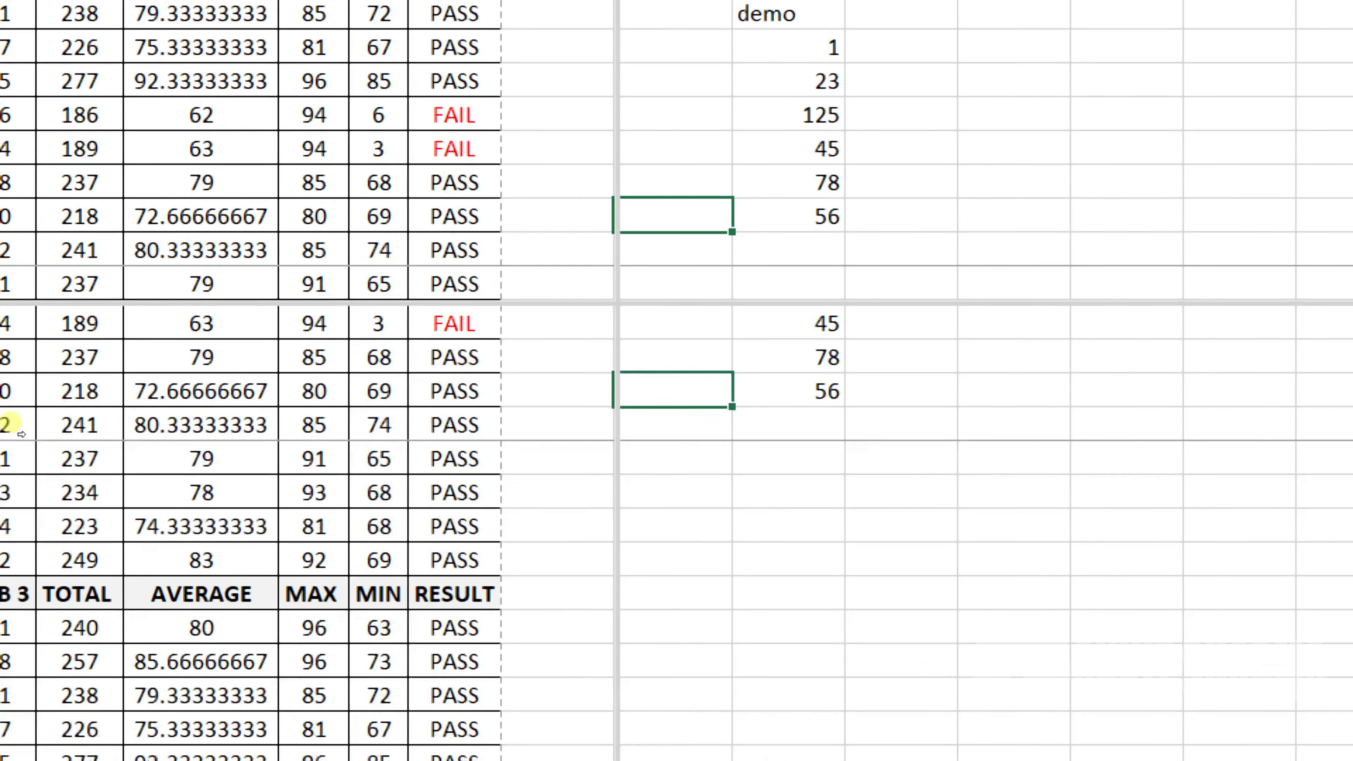
key("Left")
key("Left")
key("Left")
key("Left")
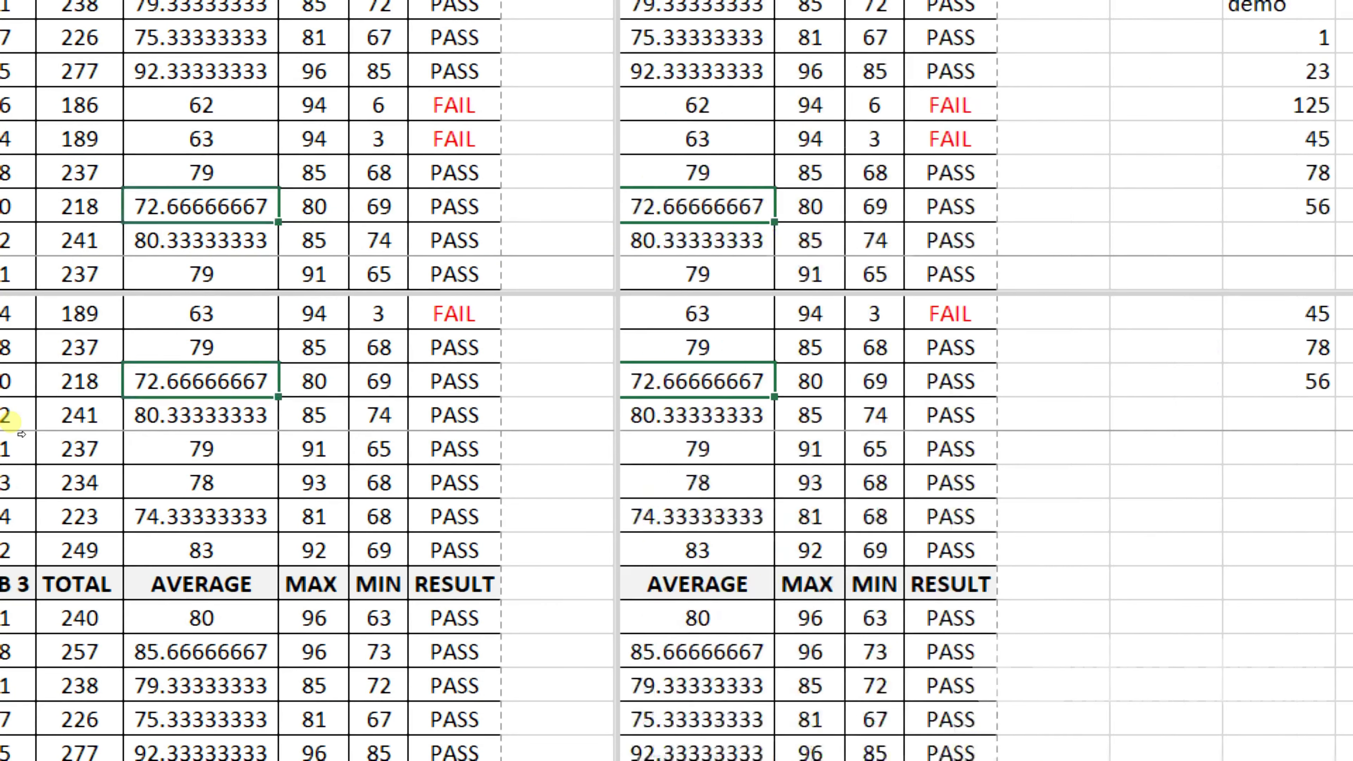
key("Left")
key("Left")
key("Left")
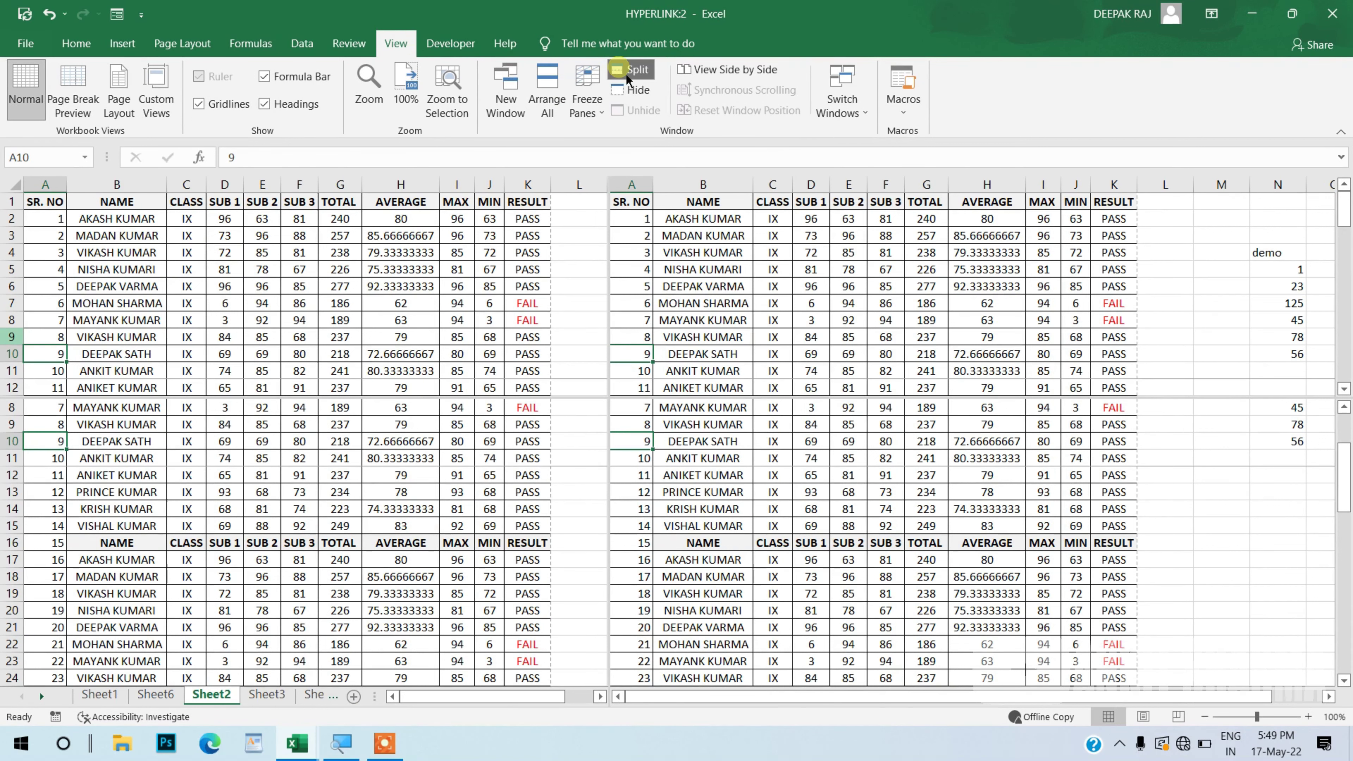
left_click(628, 74)
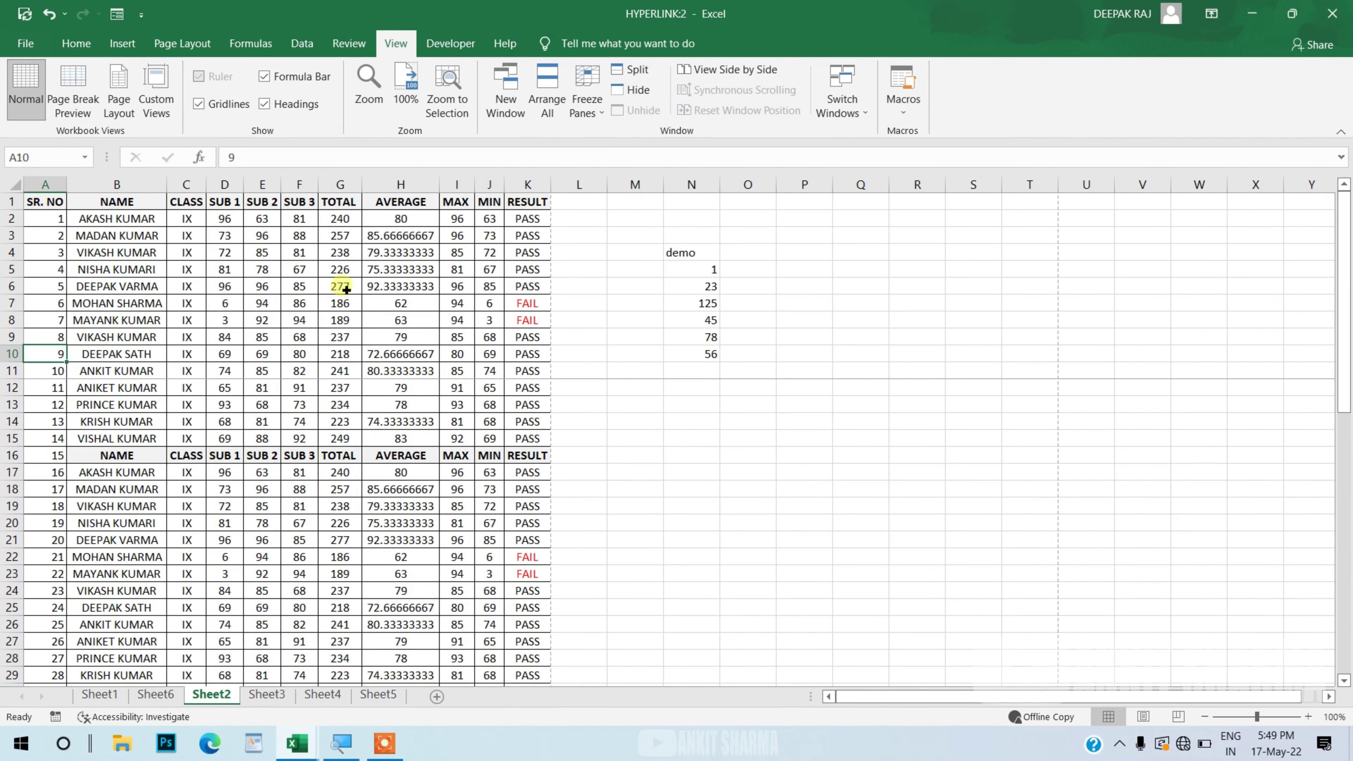
Step: Hide the HYPERLINK:2 window and maximize the remaining HYPERLINK:1 window
left_click(633, 102)
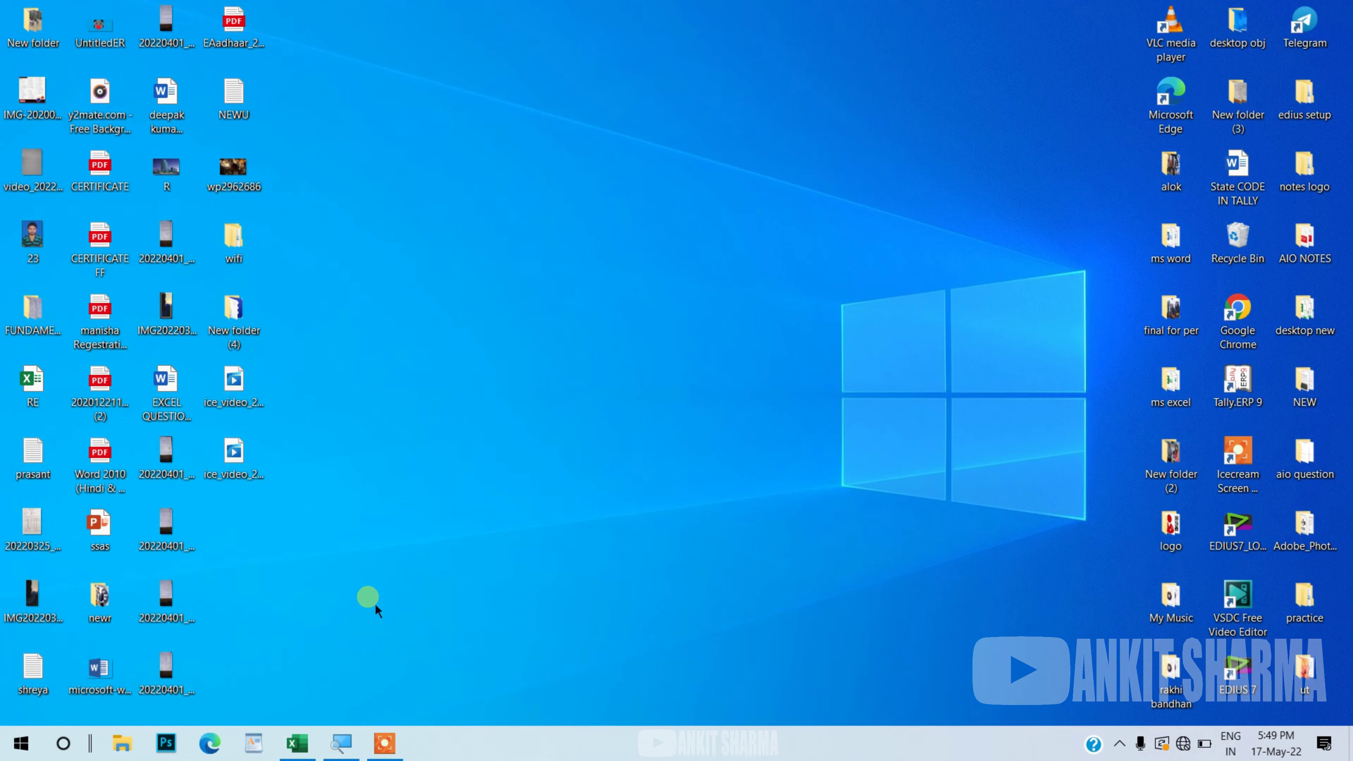
left_click(297, 757)
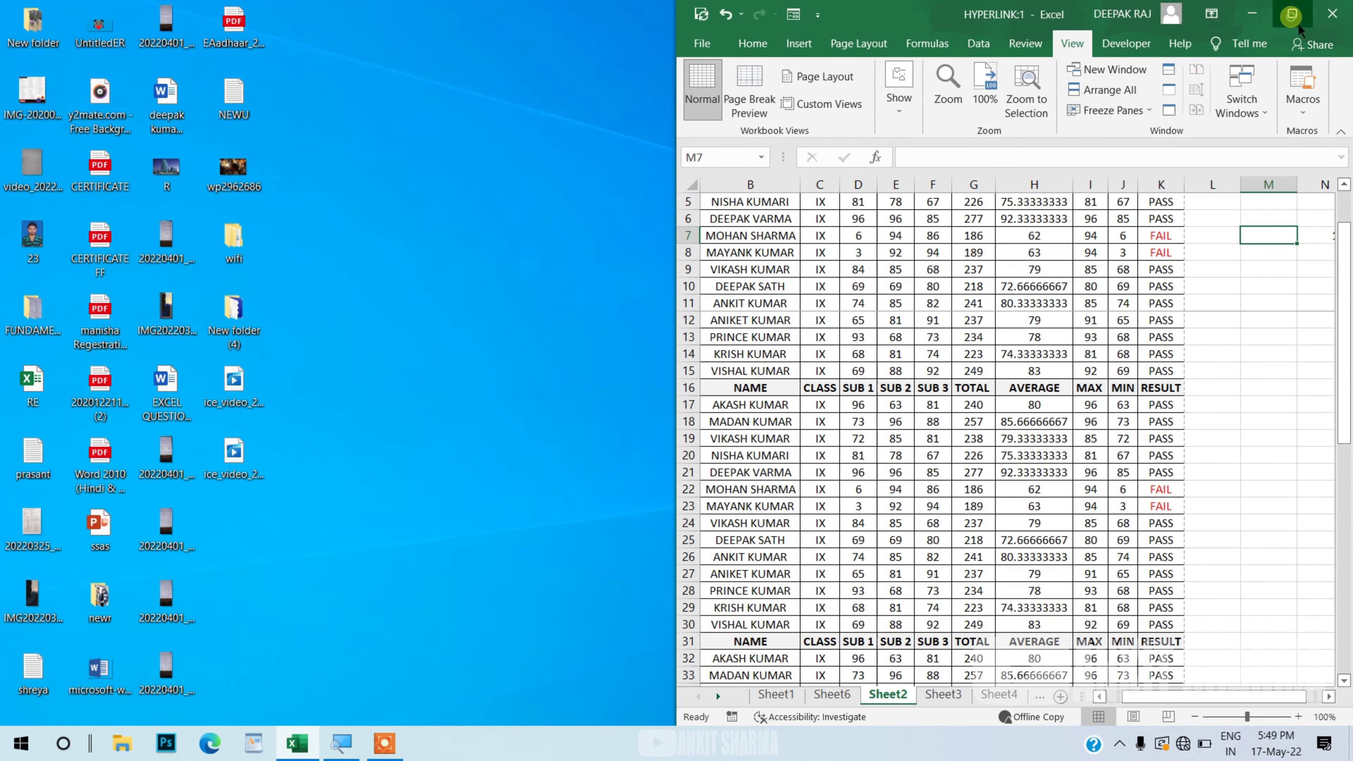
left_click(1292, 13)
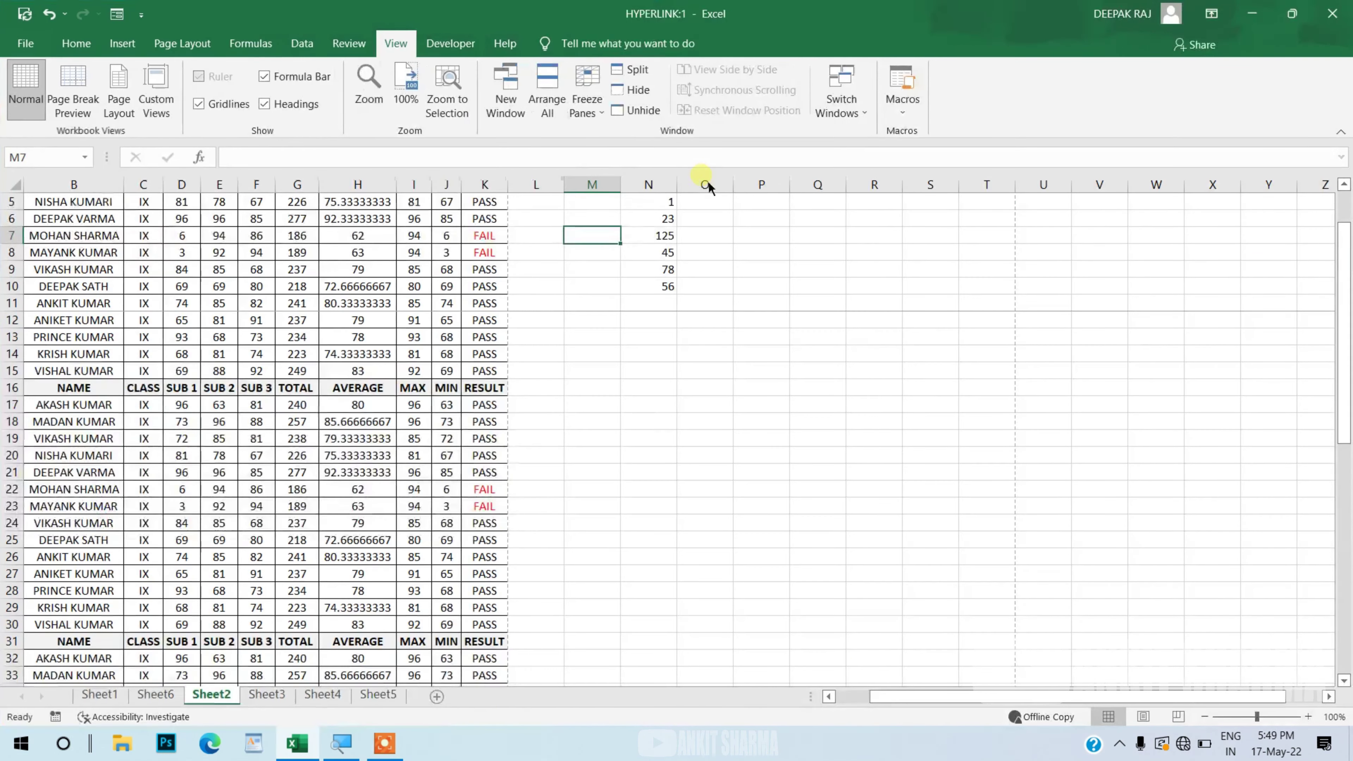
Step: Unhide the HYPERLINK:2 window from the Unhide list
left_click(642, 112)
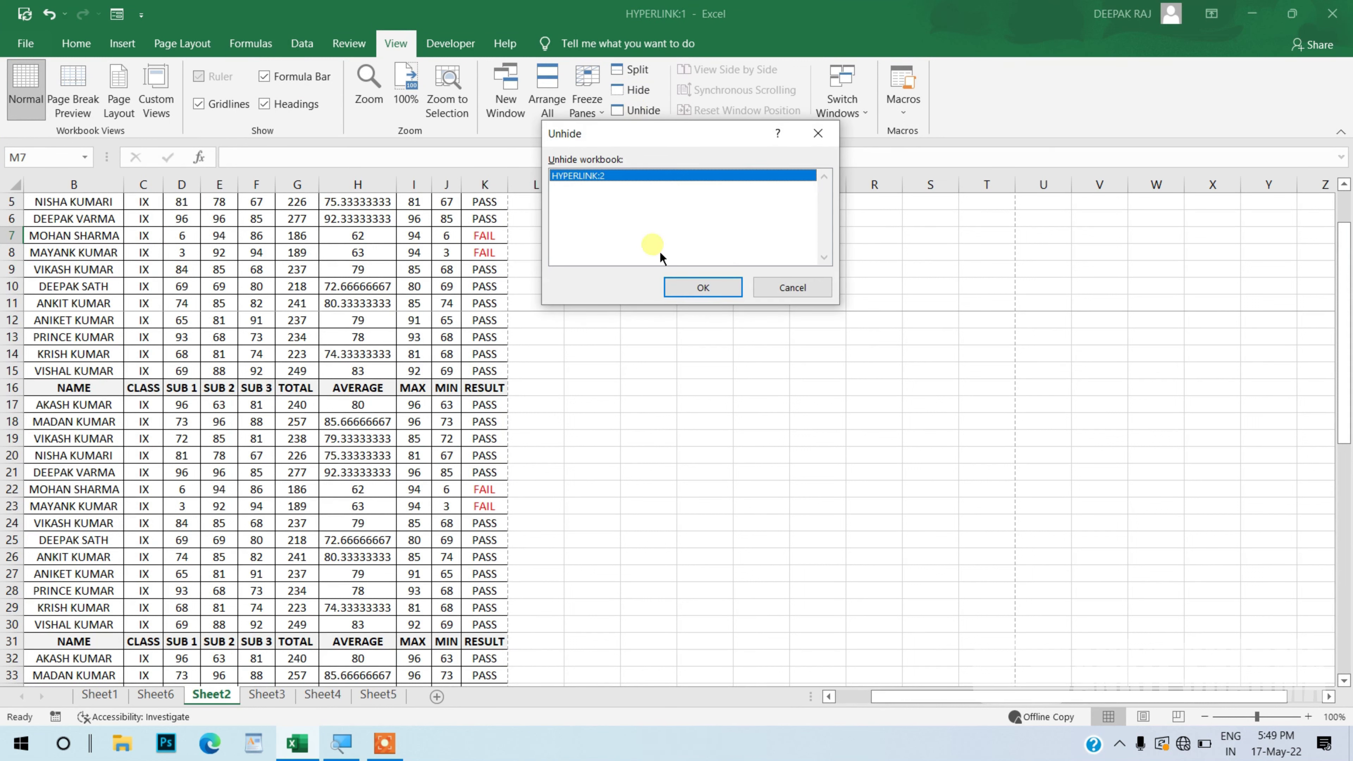
left_click(687, 287)
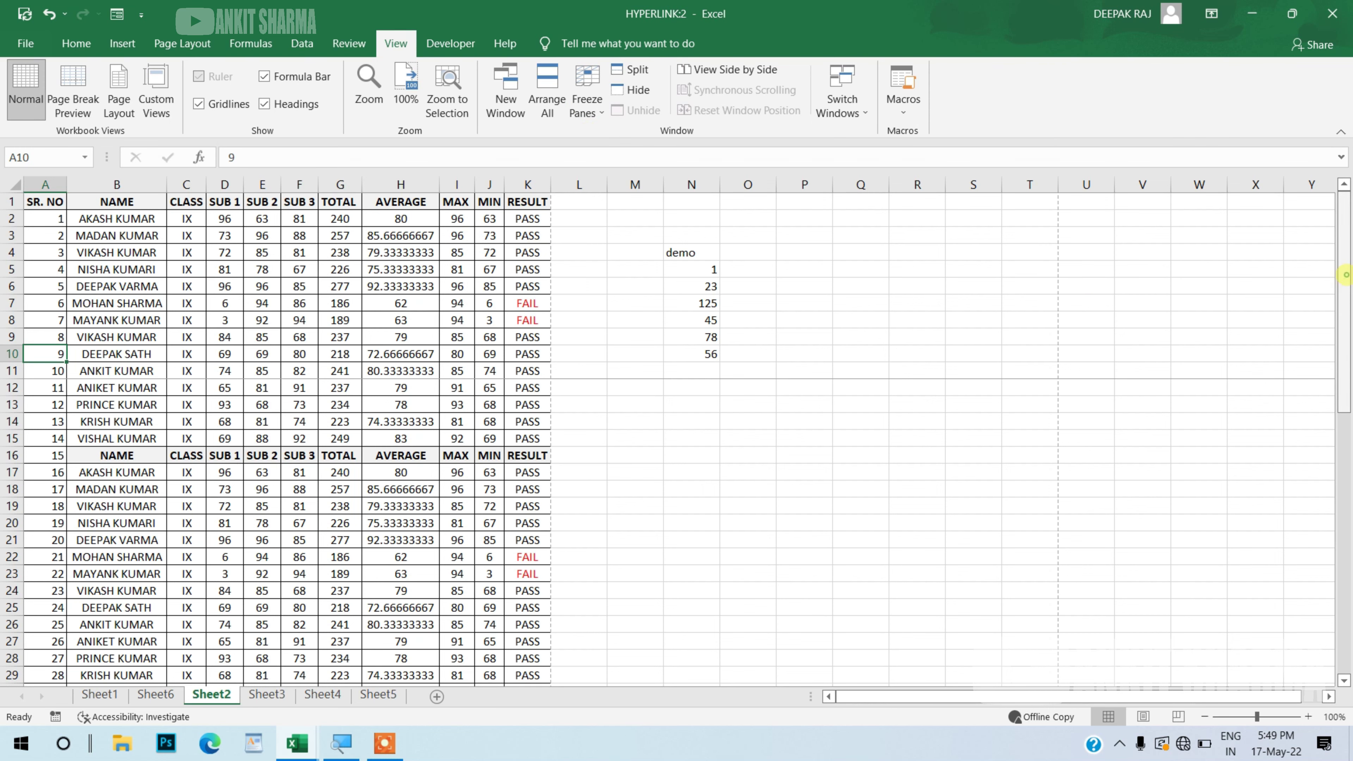
Step: Freeze the top row of Sheet2 so the SR. NO–RESULT headings stay fixed
left_click_drag(1344, 274, 1347, 230)
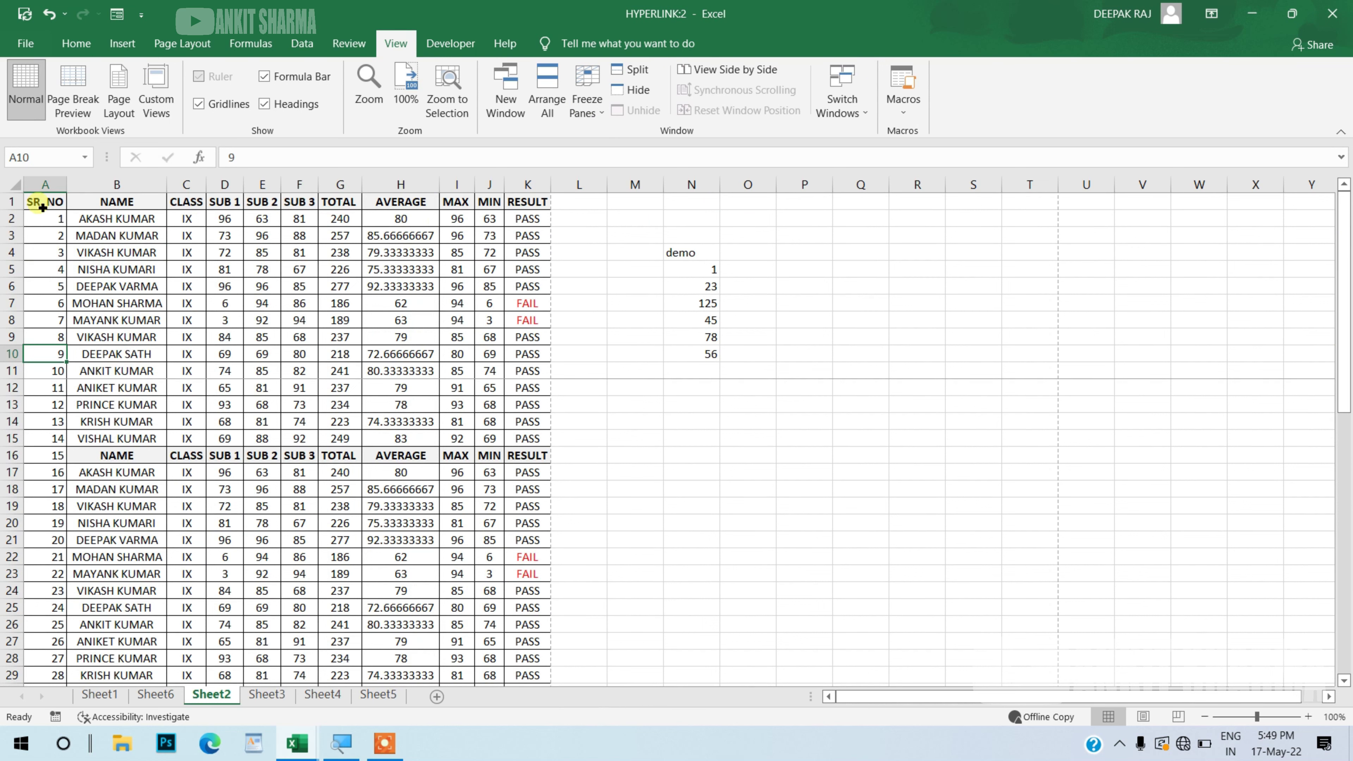
left_click(16, 202)
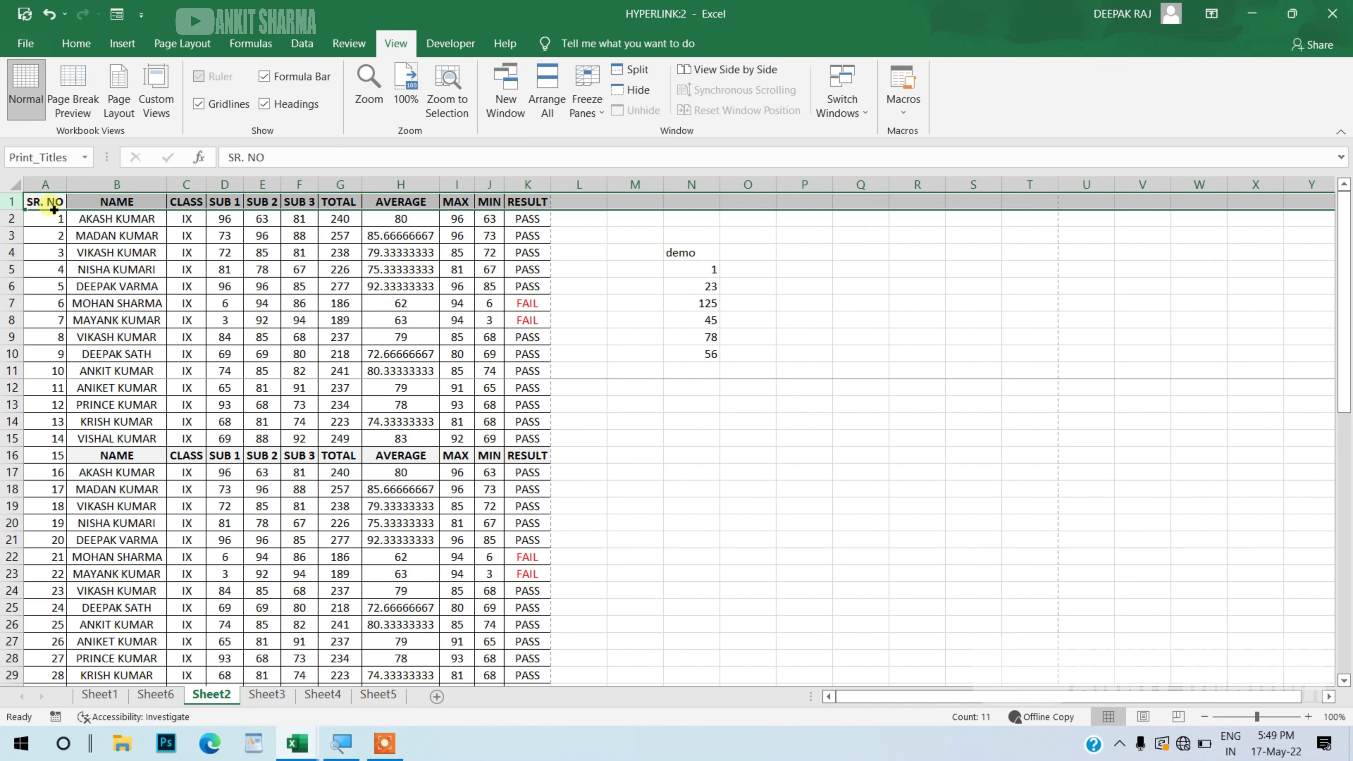
left_click(53, 207)
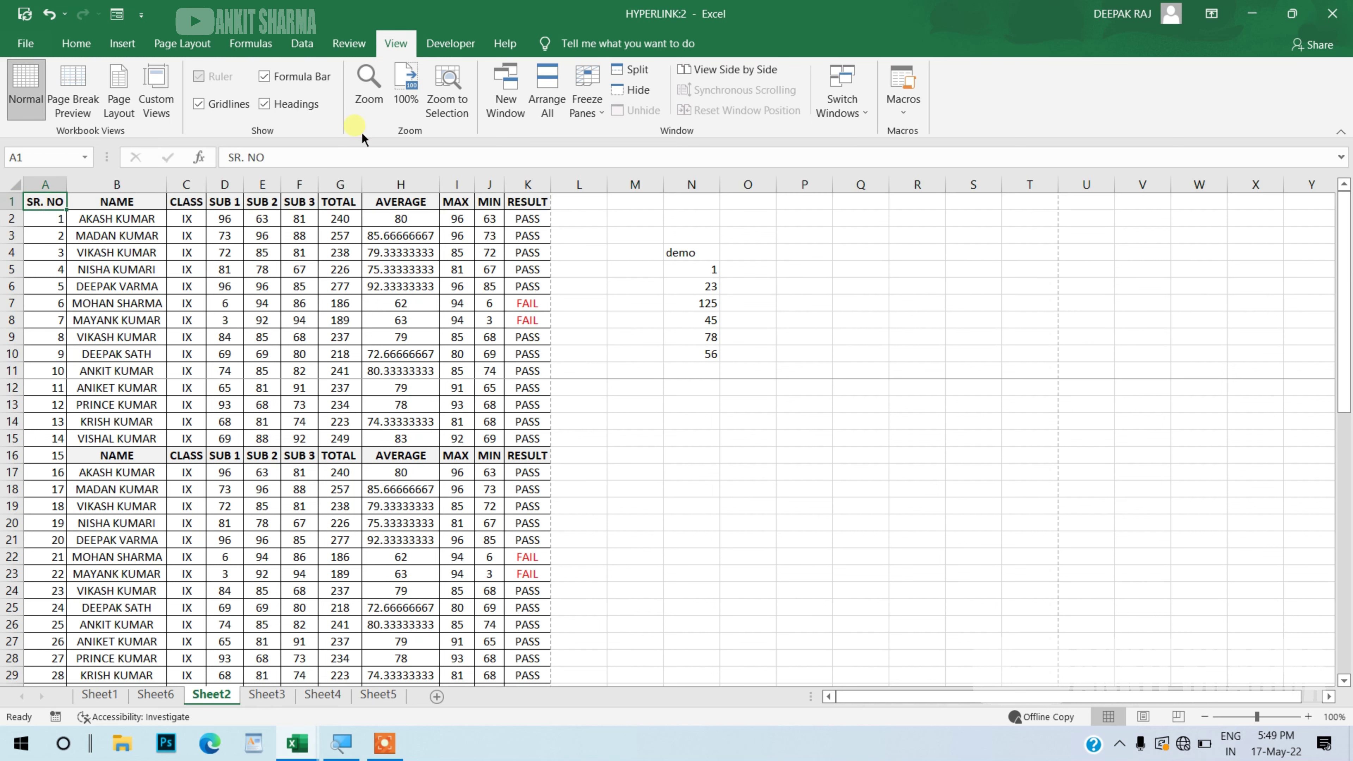
left_click(587, 101)
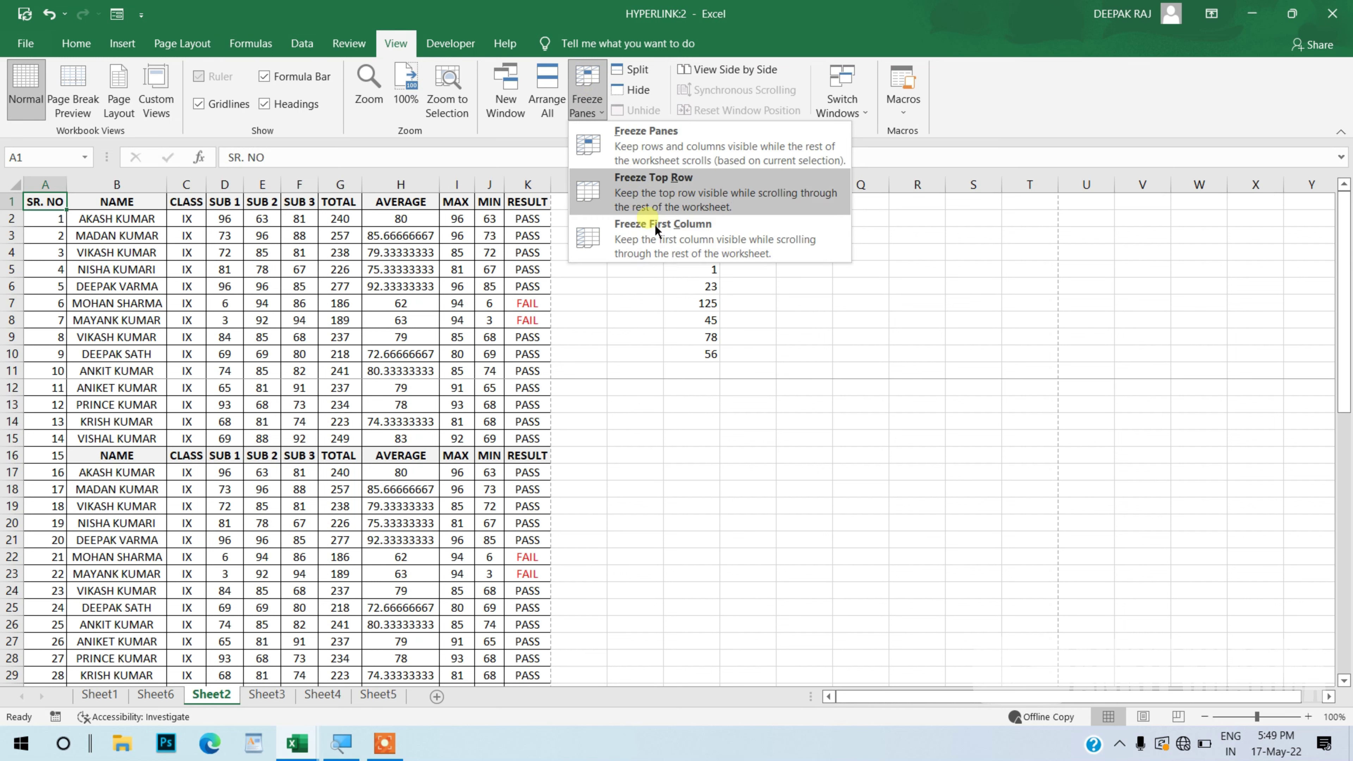
left_click(699, 202)
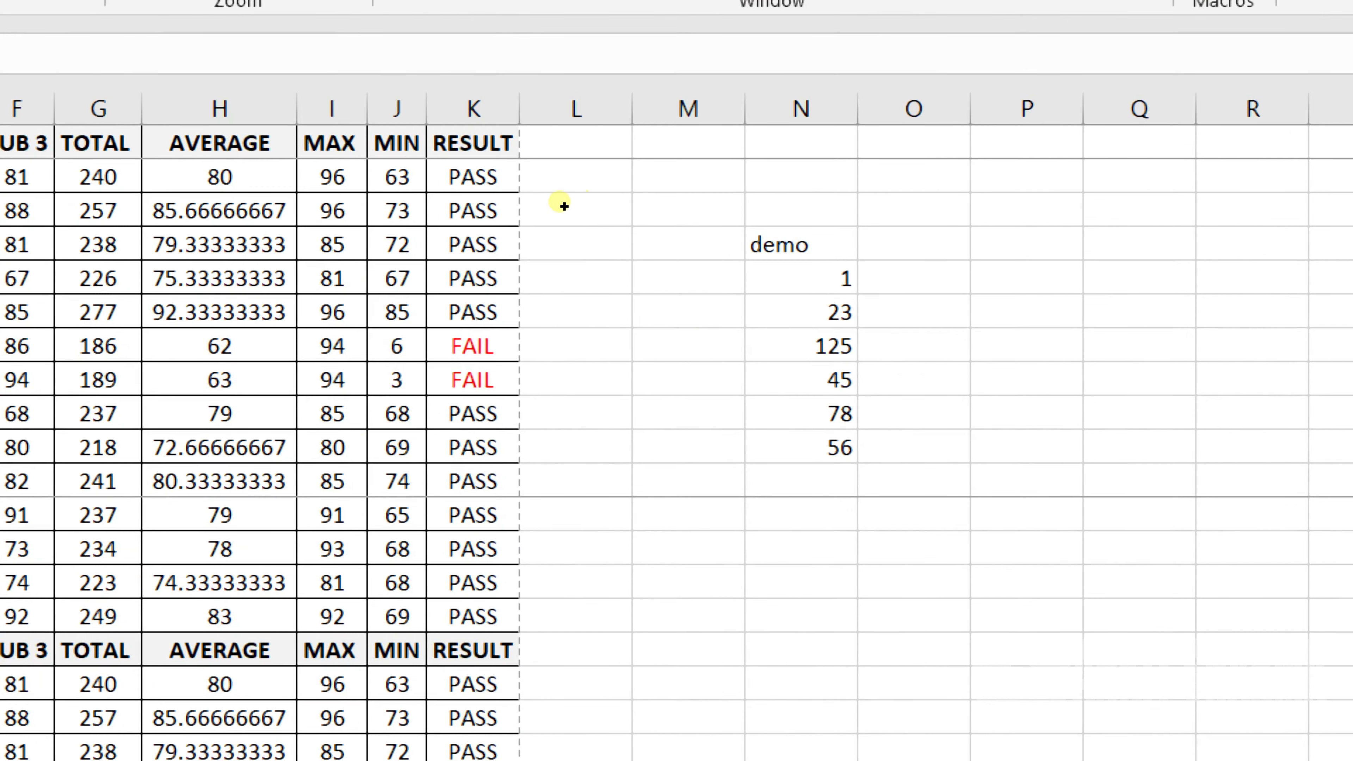
Step: Move down from column L past the marks list and back up, checking the frozen header row
left_click(554, 333)
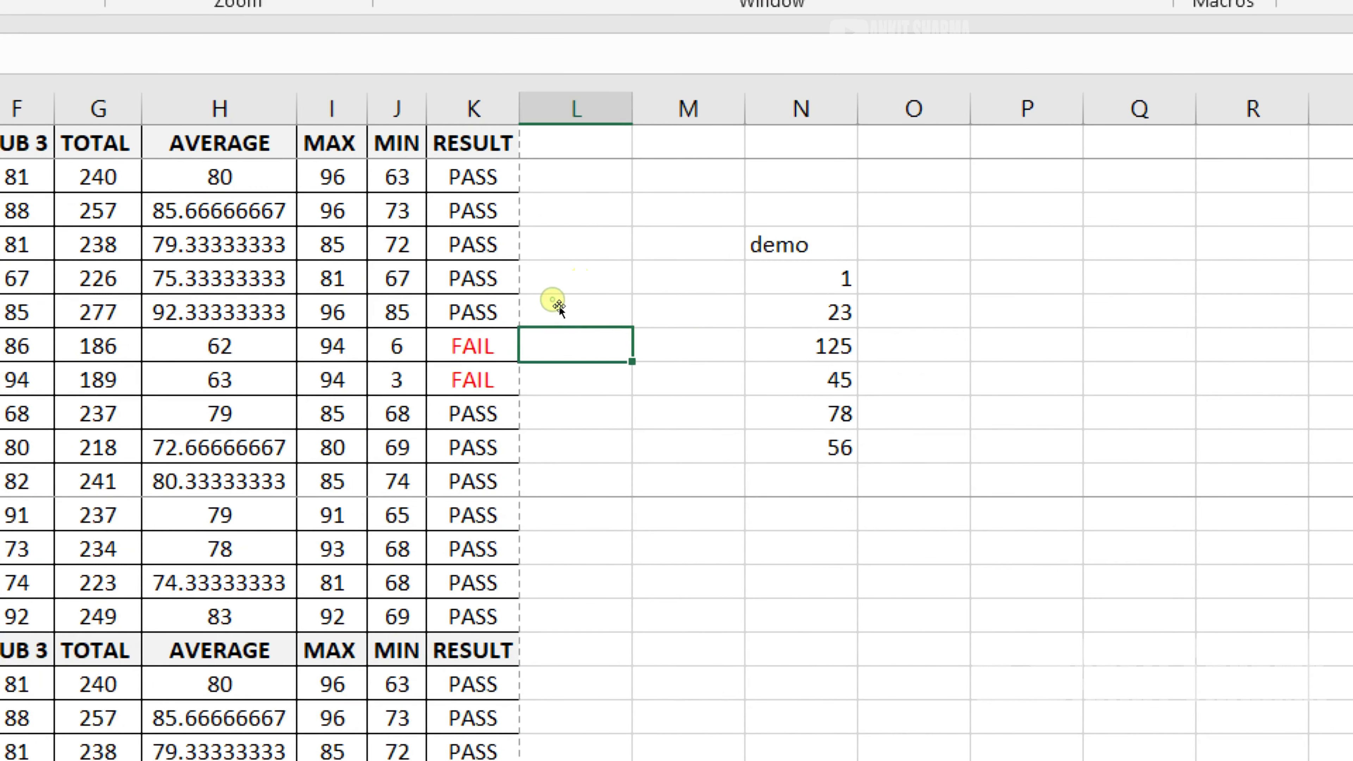
key("Down")
key("Down")
key("Down")
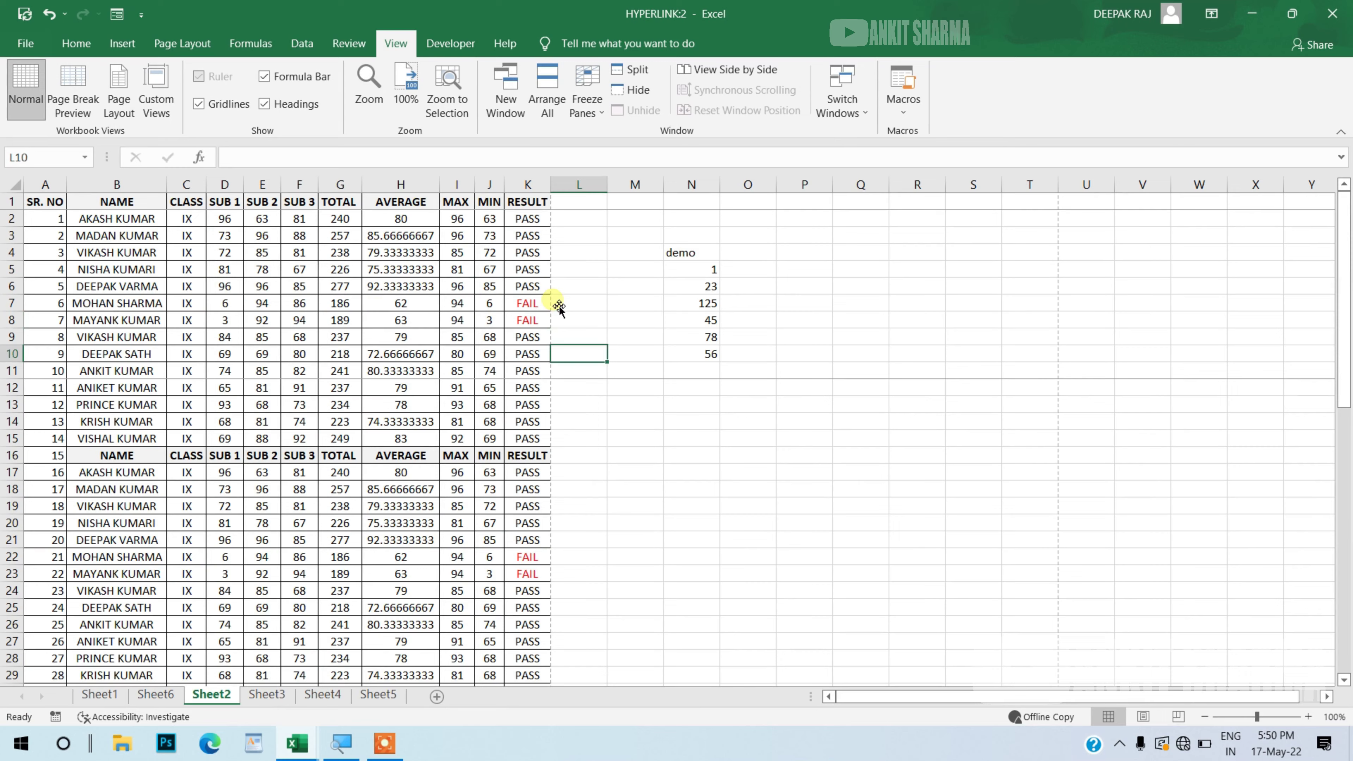
key("Down")
key("Down")
key("Down")
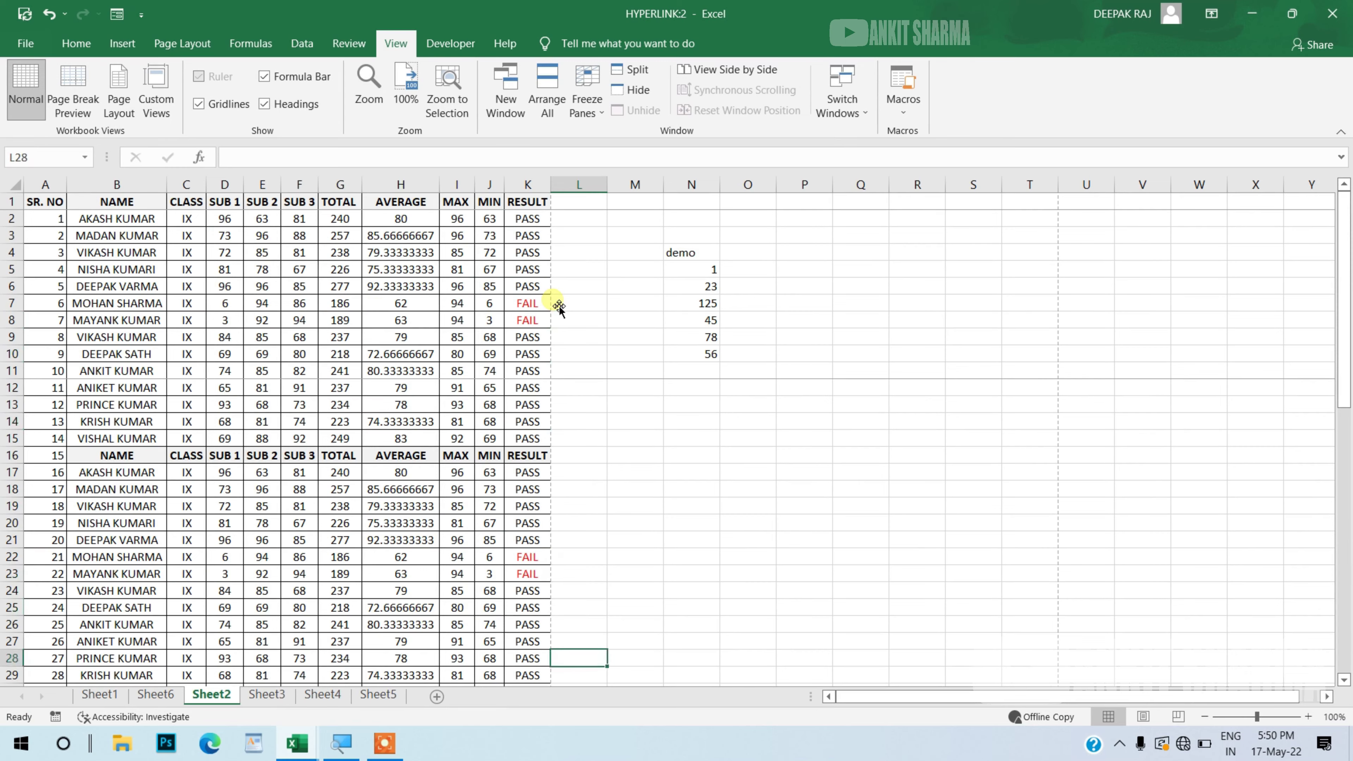
key("Down")
key("Down")
key("Down")
key("Down")
key("Down")
key("Down")
key("Down")
key("Down")
key("Down")
key("Down")
key("Down")
key("Down")
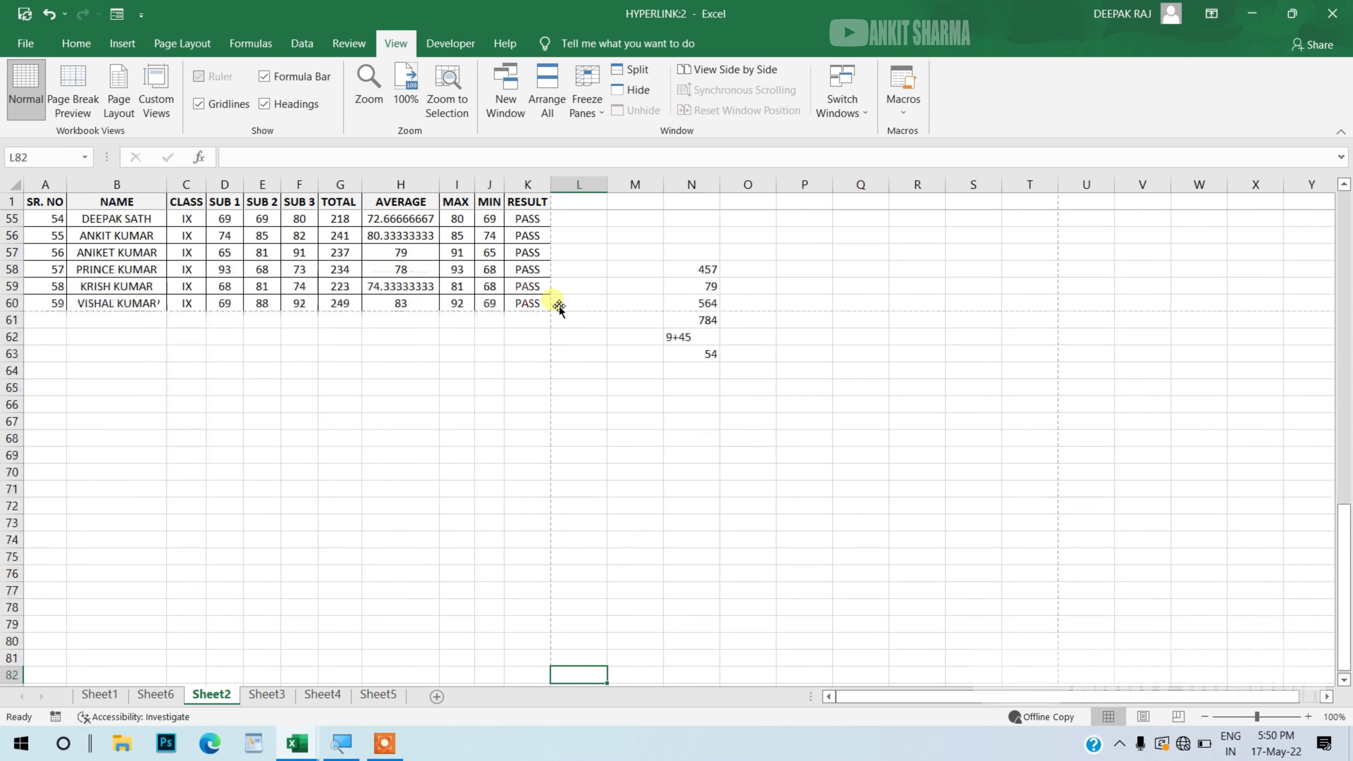
key("Down")
key("Down")
key("Down")
key("Down")
key("Down")
key("Down")
key("Down")
key("Down")
key("Down")
key("Down")
key("Down")
key("Down")
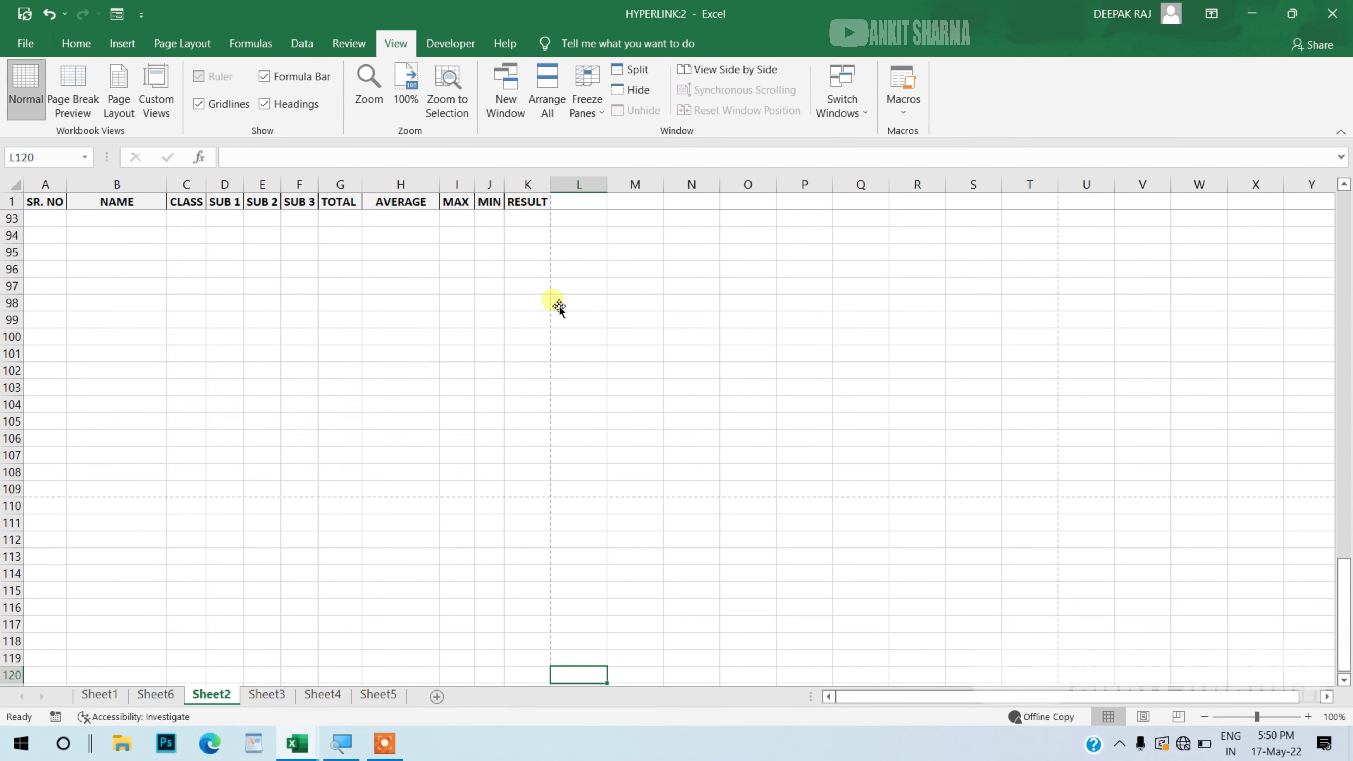
key("Down")
key("Down")
key("Down")
key("Up")
key("Up")
key("Up")
key("Up")
key("Up")
key("Up")
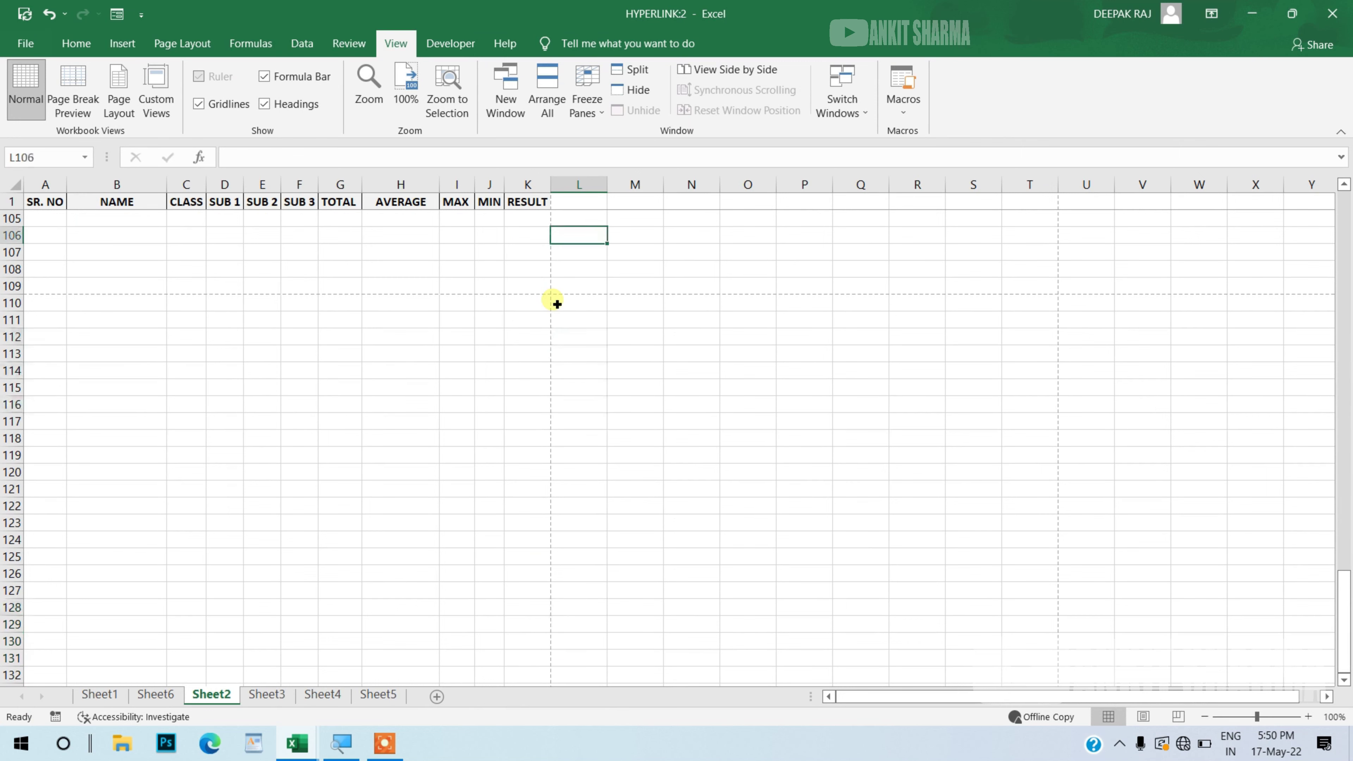
key("Up")
key("Up")
key("Up")
key("Up")
key("Up")
key("Up")
key("Up")
key("Up")
key("Up")
key("Up")
key("Up")
key("Up")
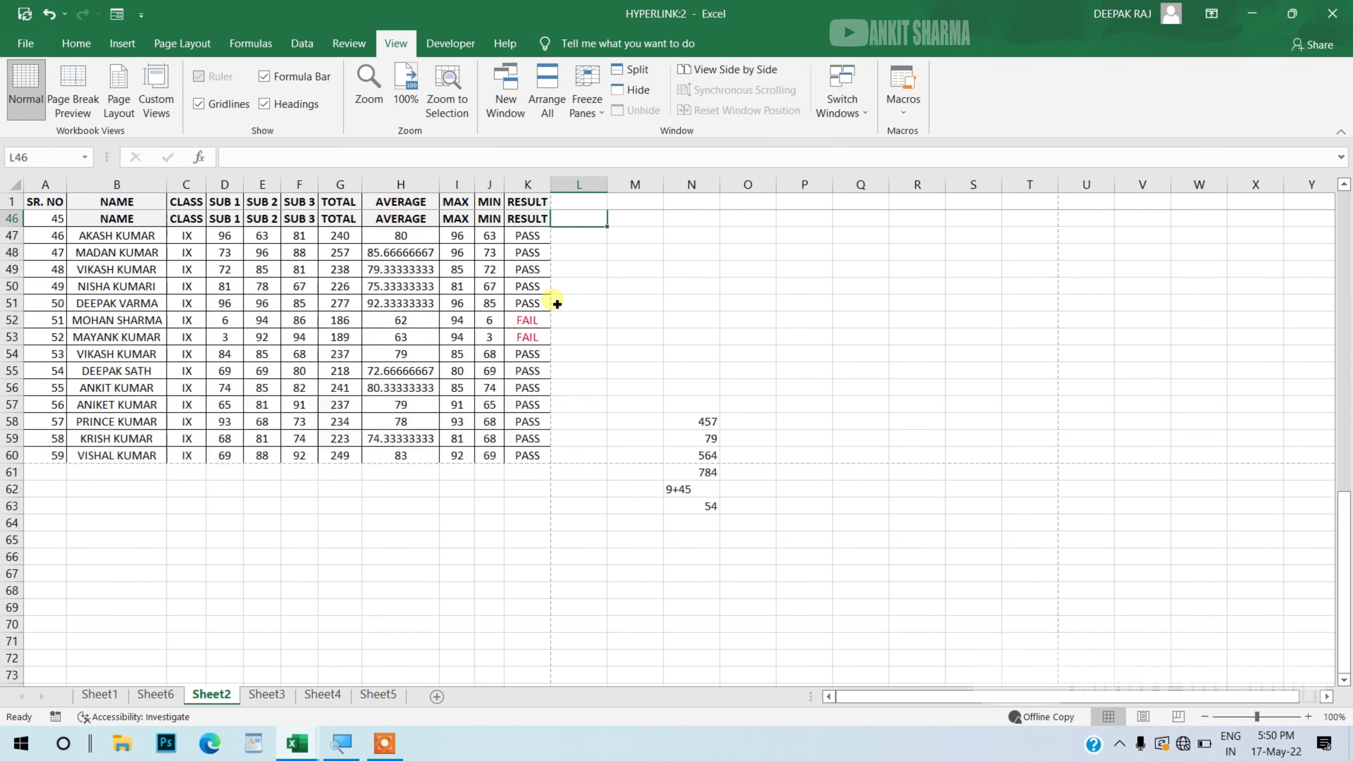
key("Up")
key("Up")
key("Up")
key("Up")
key("Up")
key("Up")
key("Up")
key("Up")
key("Up")
key("Up")
key("Up")
key("Up")
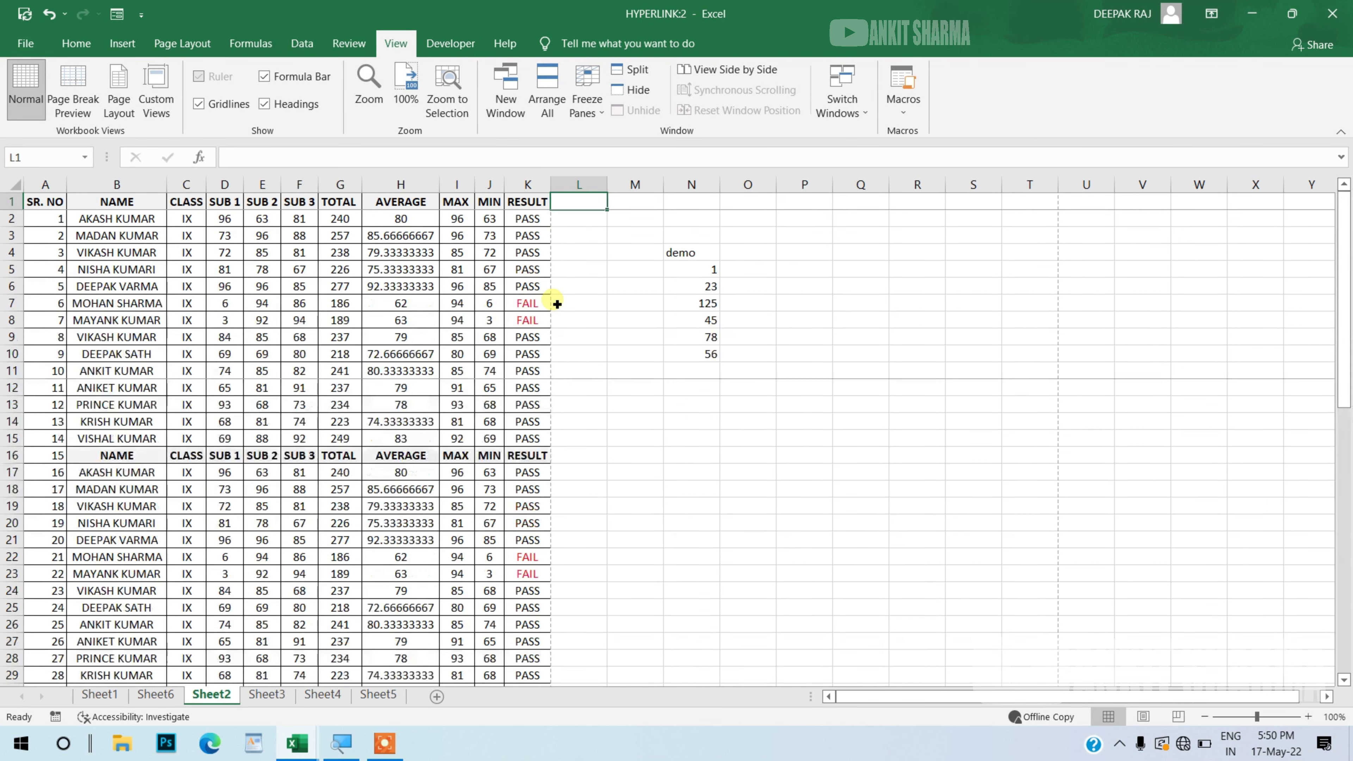
Step: Select cell A3 and zoom the marks table in to 210%
left_click(56, 240)
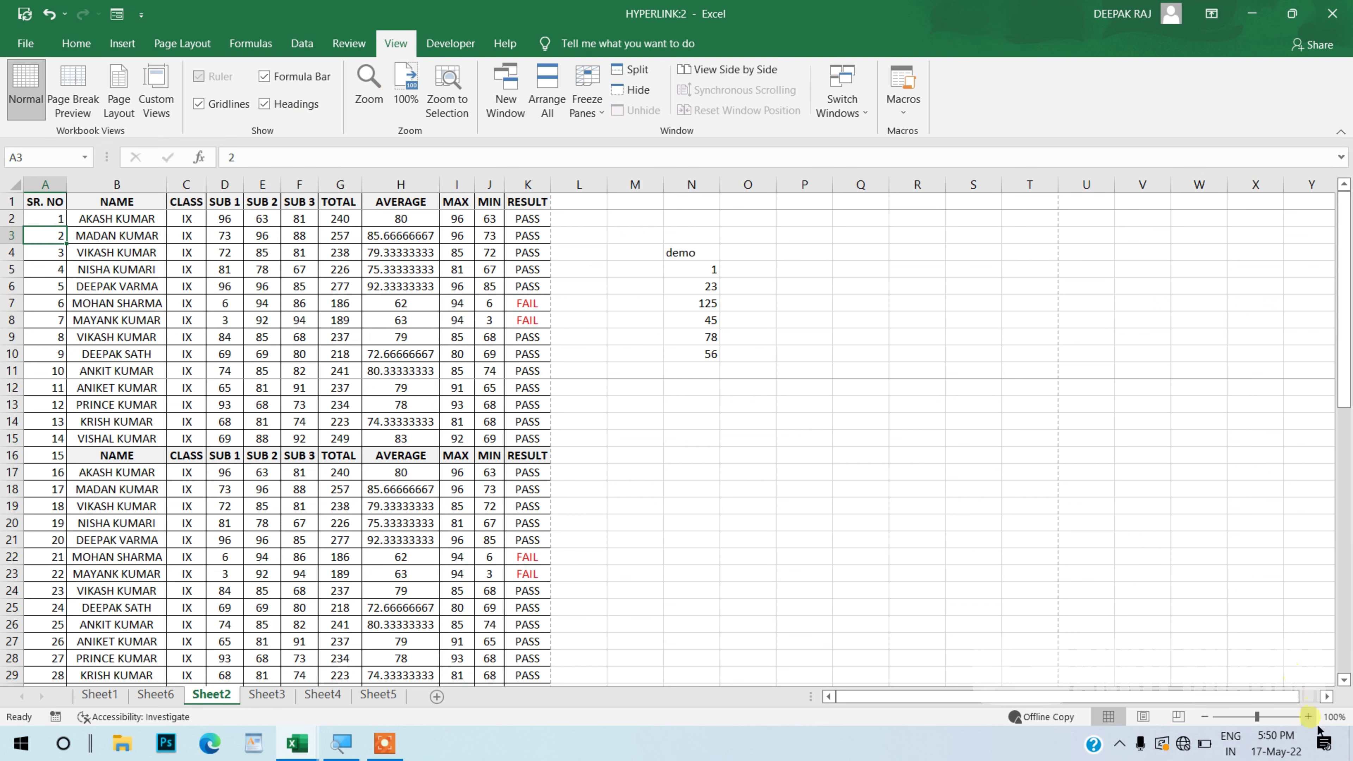
left_click(1308, 716)
left_click(1308, 716)
left_click(1308, 716)
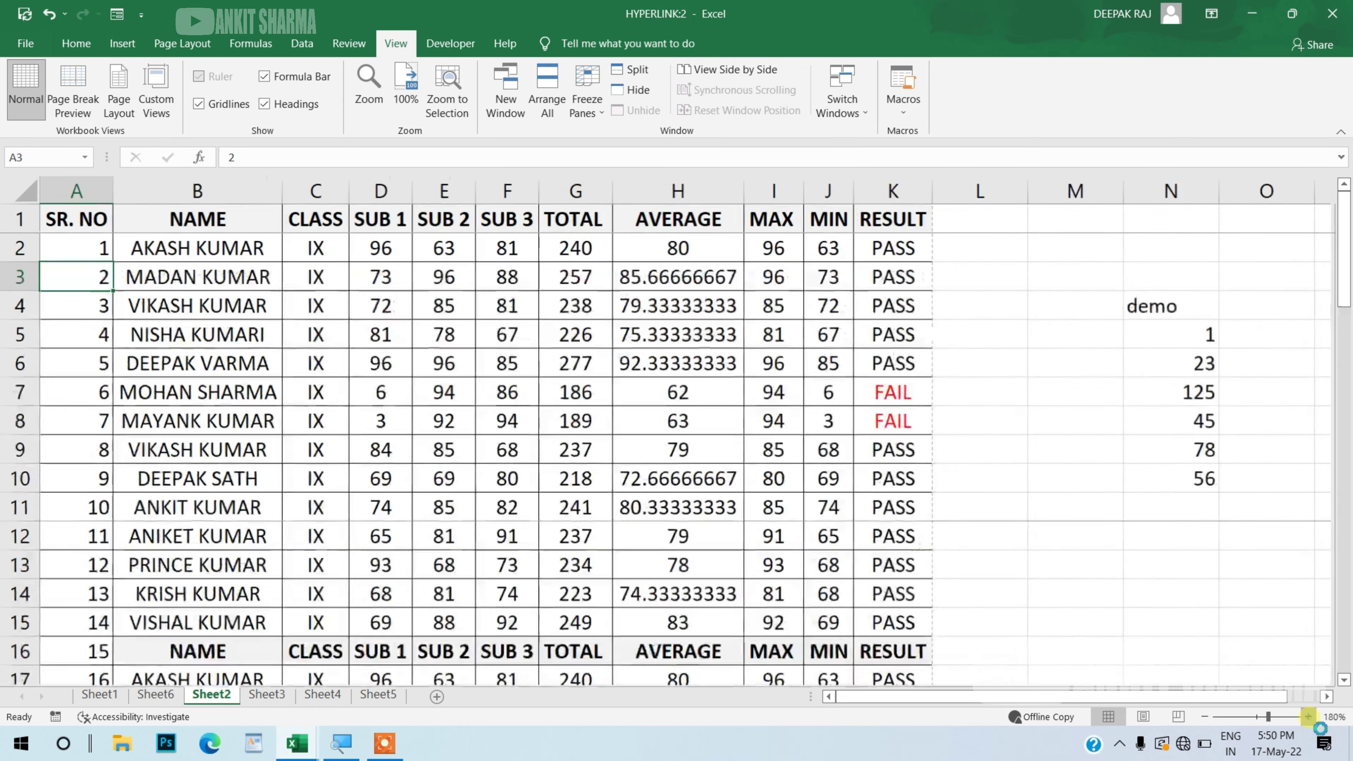
scroll(317, 544, "up", 1)
scroll(317, 543, "up", 1)
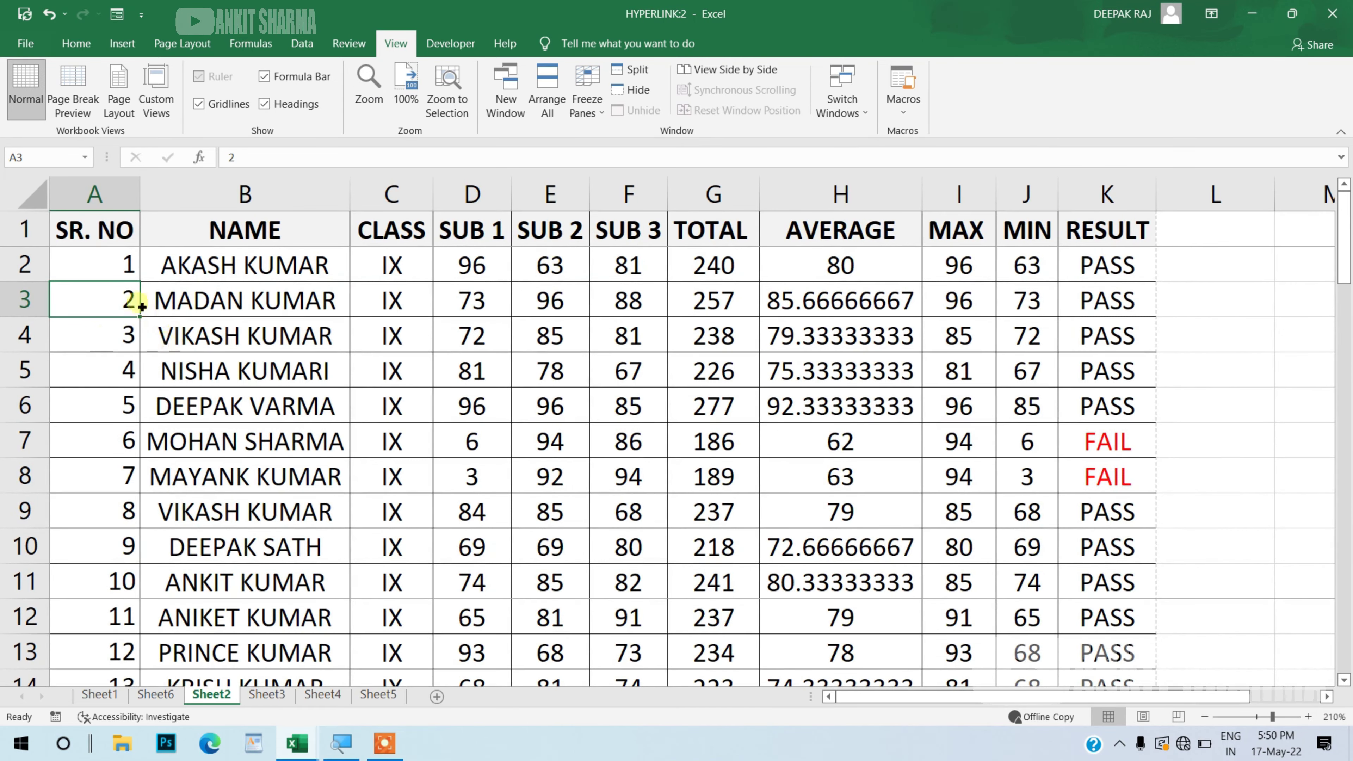
Step: Unfreeze the panes, then freeze rows 1–2 above cell A3
left_click(591, 119)
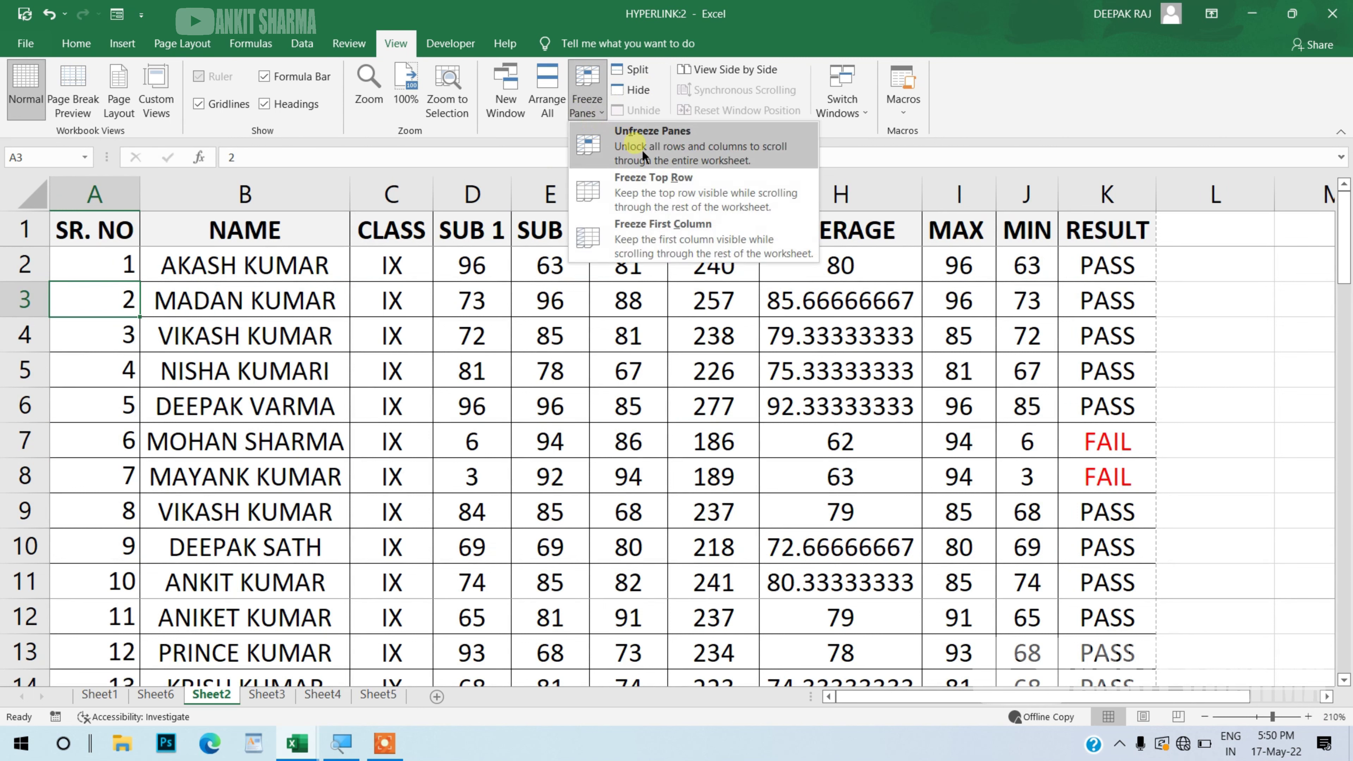
left_click(643, 152)
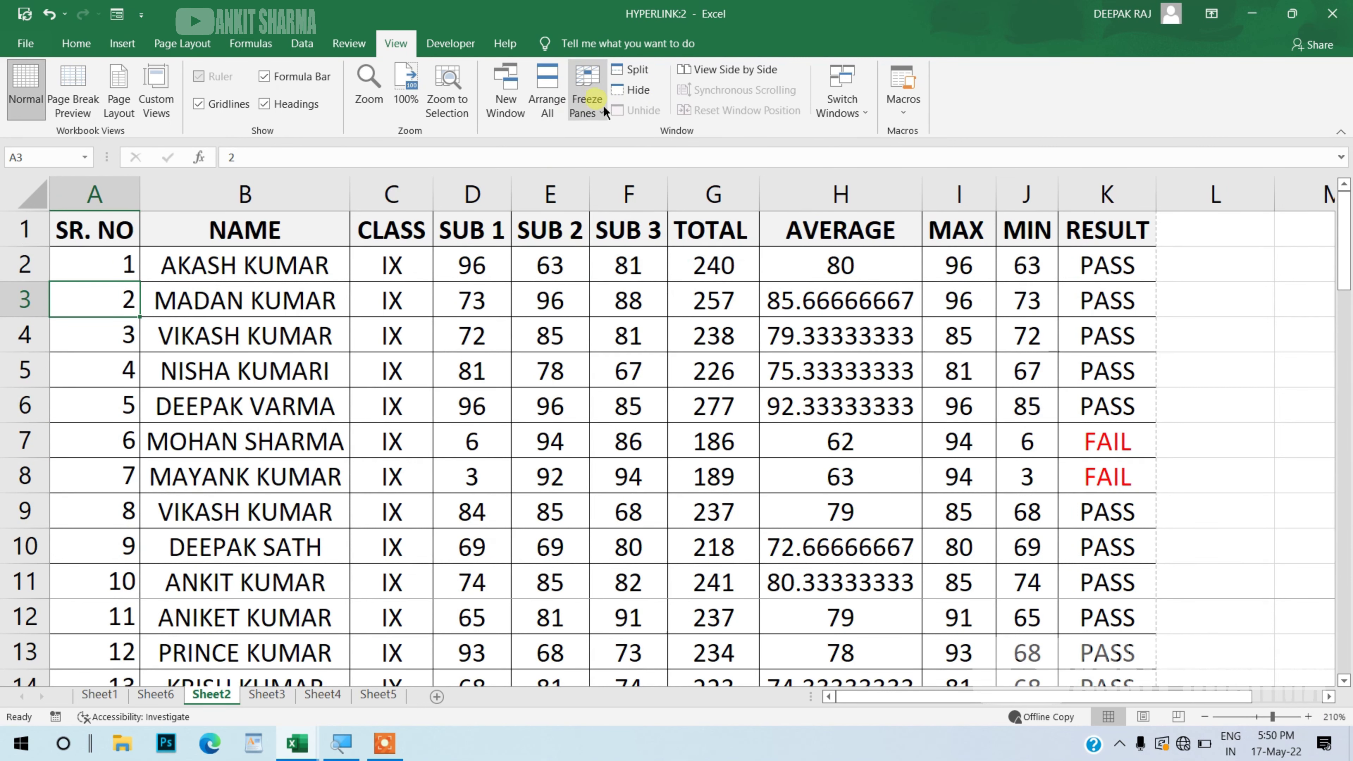
left_click(603, 111)
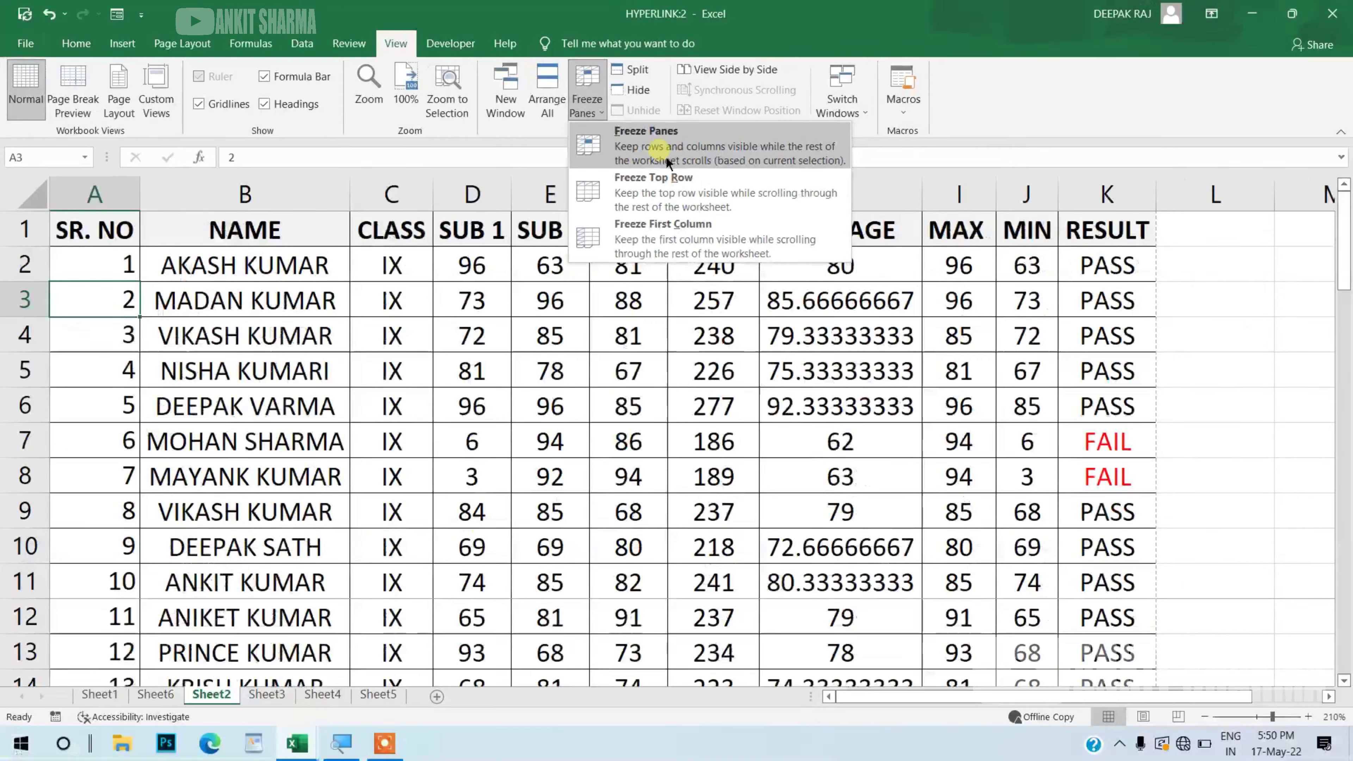
left_click(665, 157)
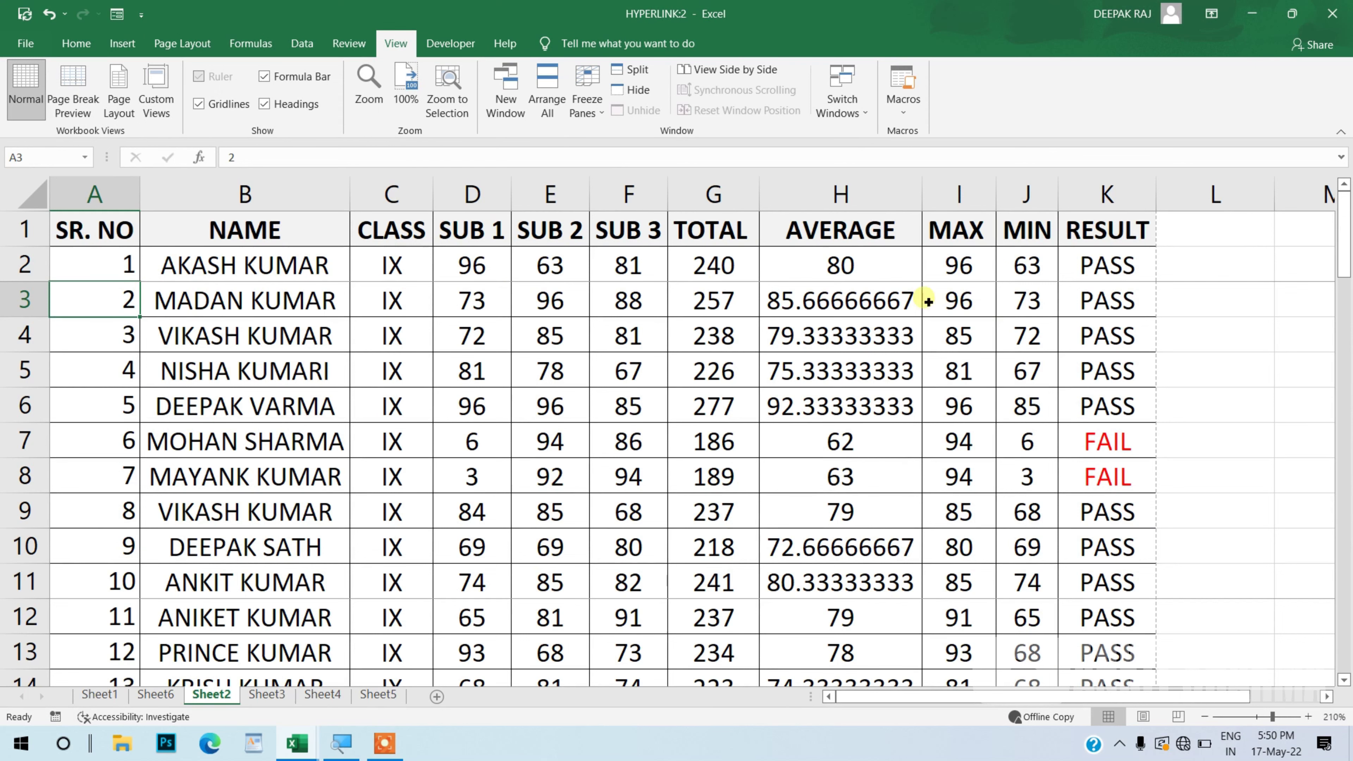
key("Down")
key("Down")
key("Down")
key("Down")
key("Down")
key("Down")
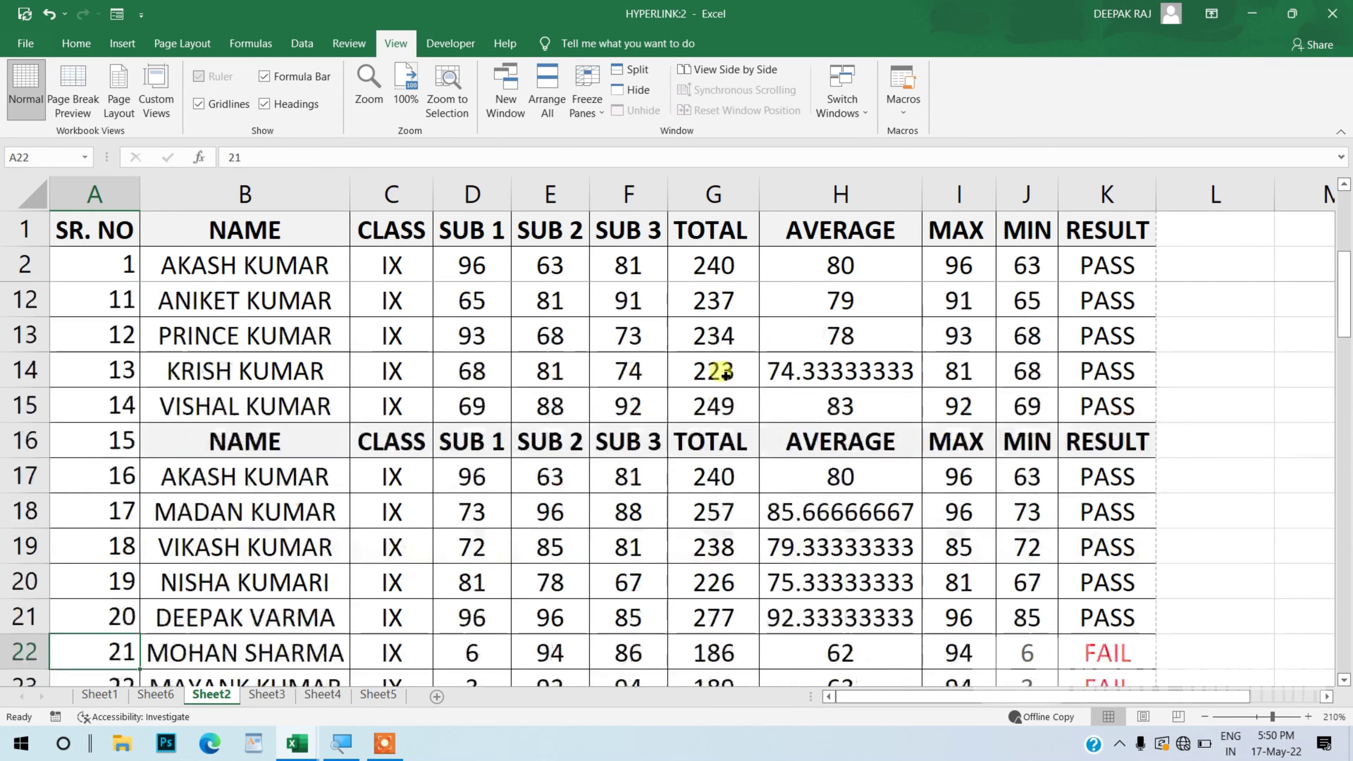
key("Down")
key("Down")
key("Down")
key("Down")
key("Down")
key("Down")
key("Down")
key("Down")
key("Down")
key("Down")
key("Down")
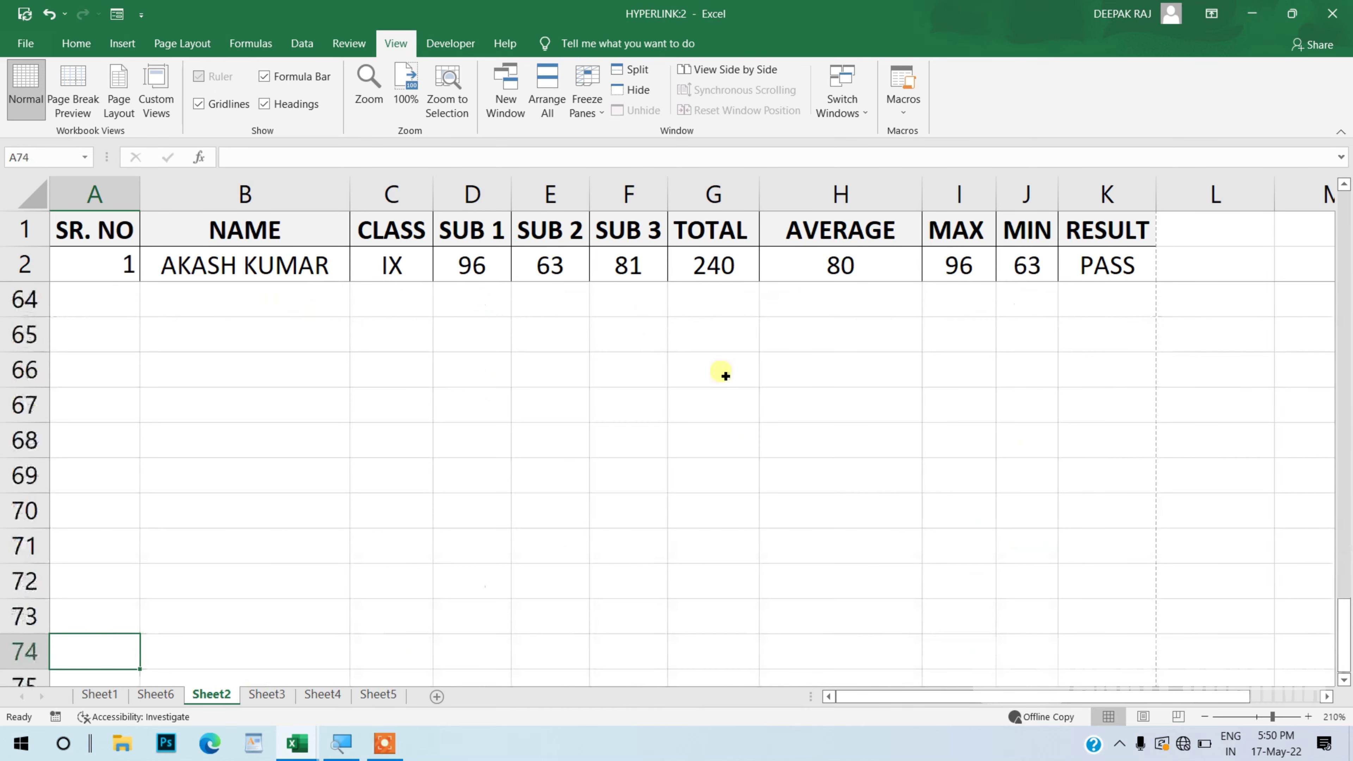
key("Down")
key("Down")
key("Down")
key("Down")
key("Down")
key("Down")
key("Up")
key("Up")
key("Up")
key("Up")
key("Up")
key("Up")
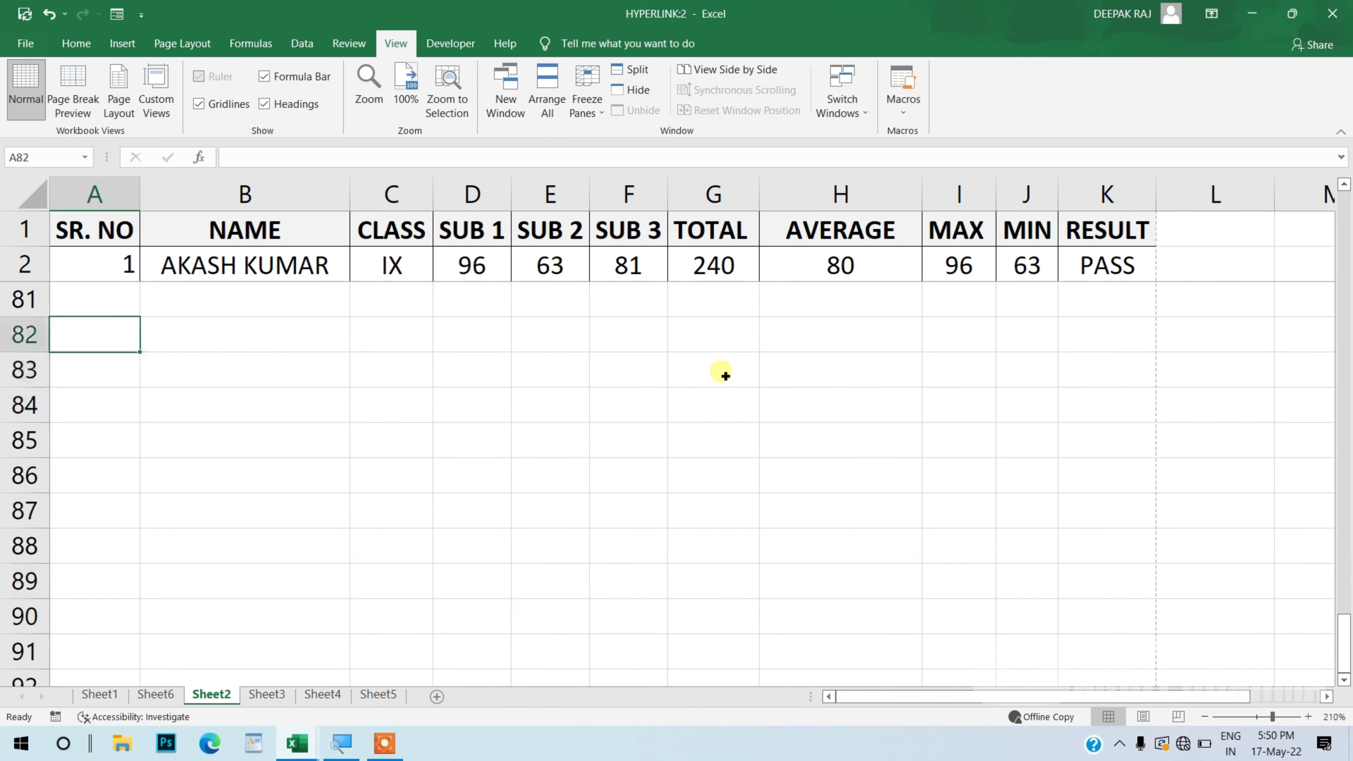
key("Up")
key("Up")
key("Up")
key("Up")
key("Up")
key("Up")
key("Up")
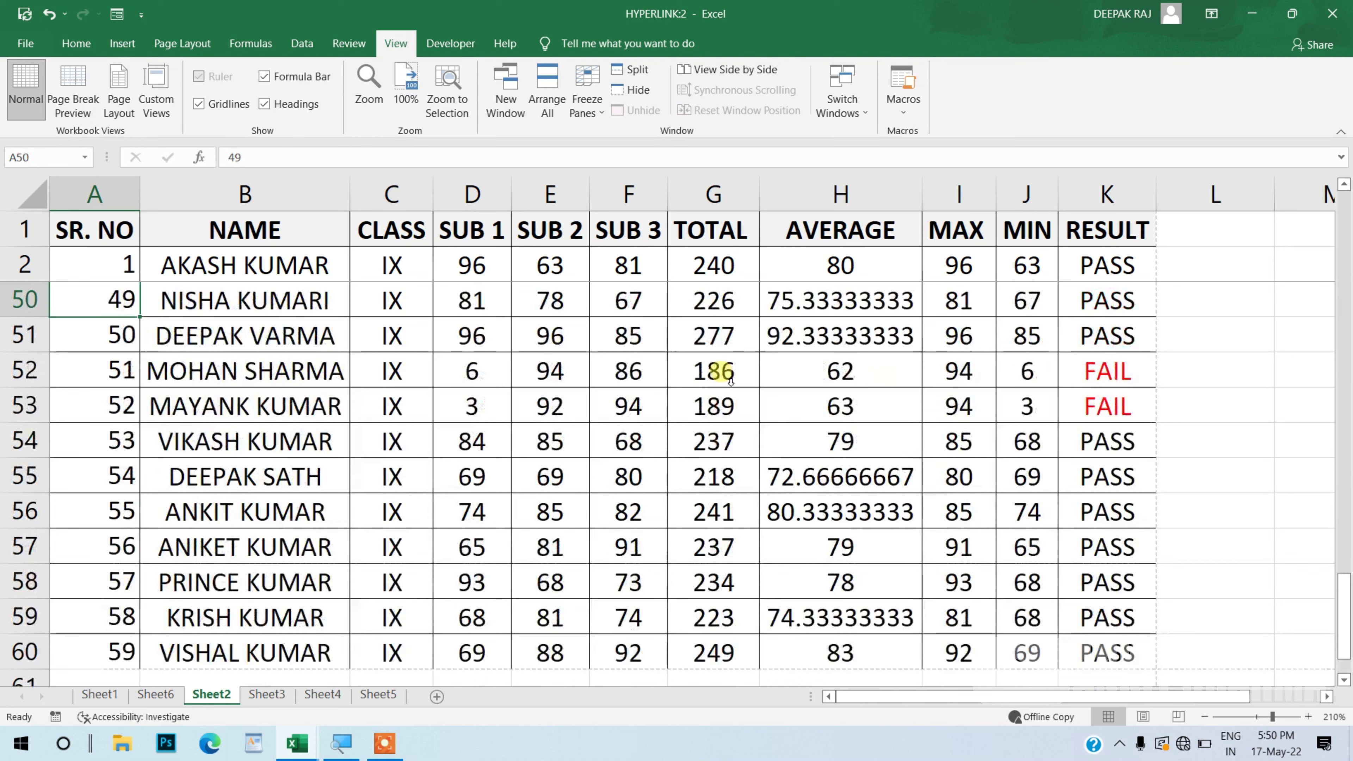
key("Page_Up")
key("Page_Up")
key("Page_Up")
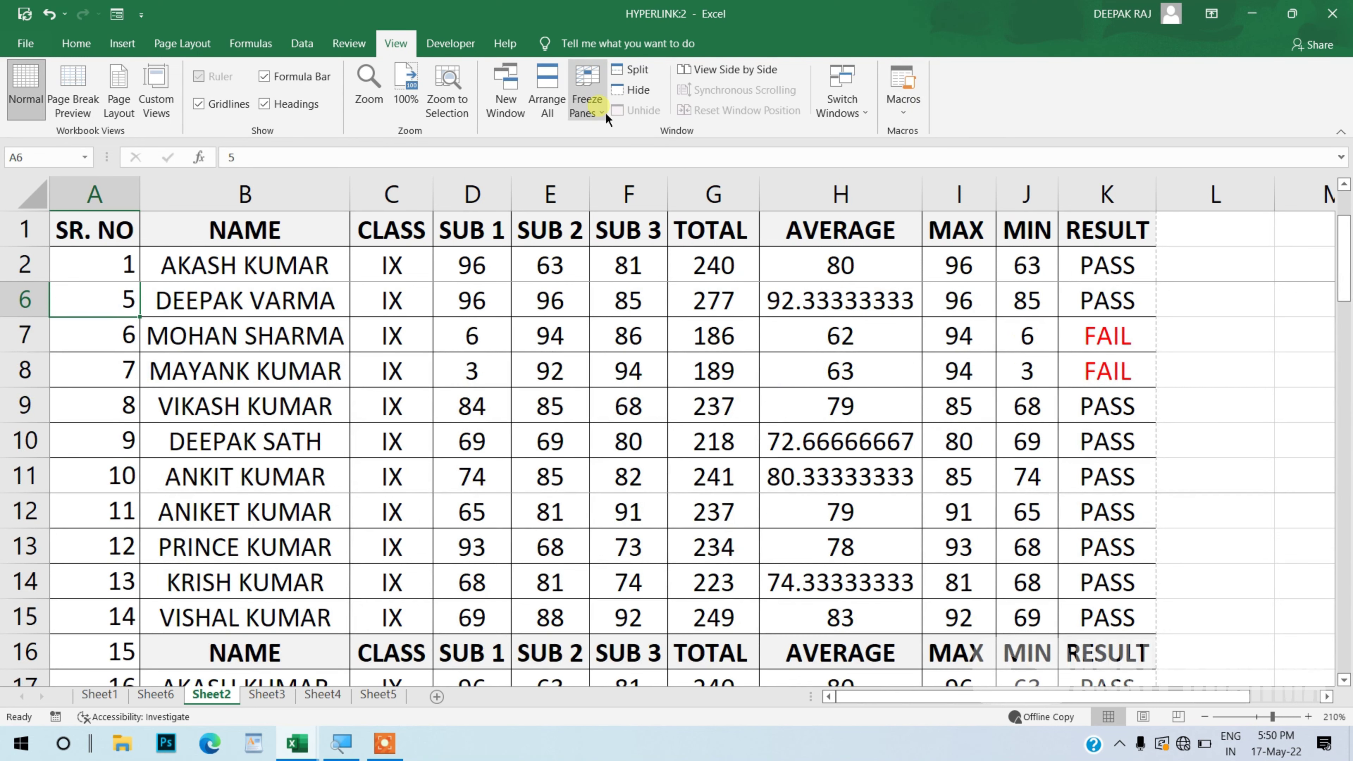
Step: Freeze the first column, then move right along row 6 and back to test it
left_click(597, 107)
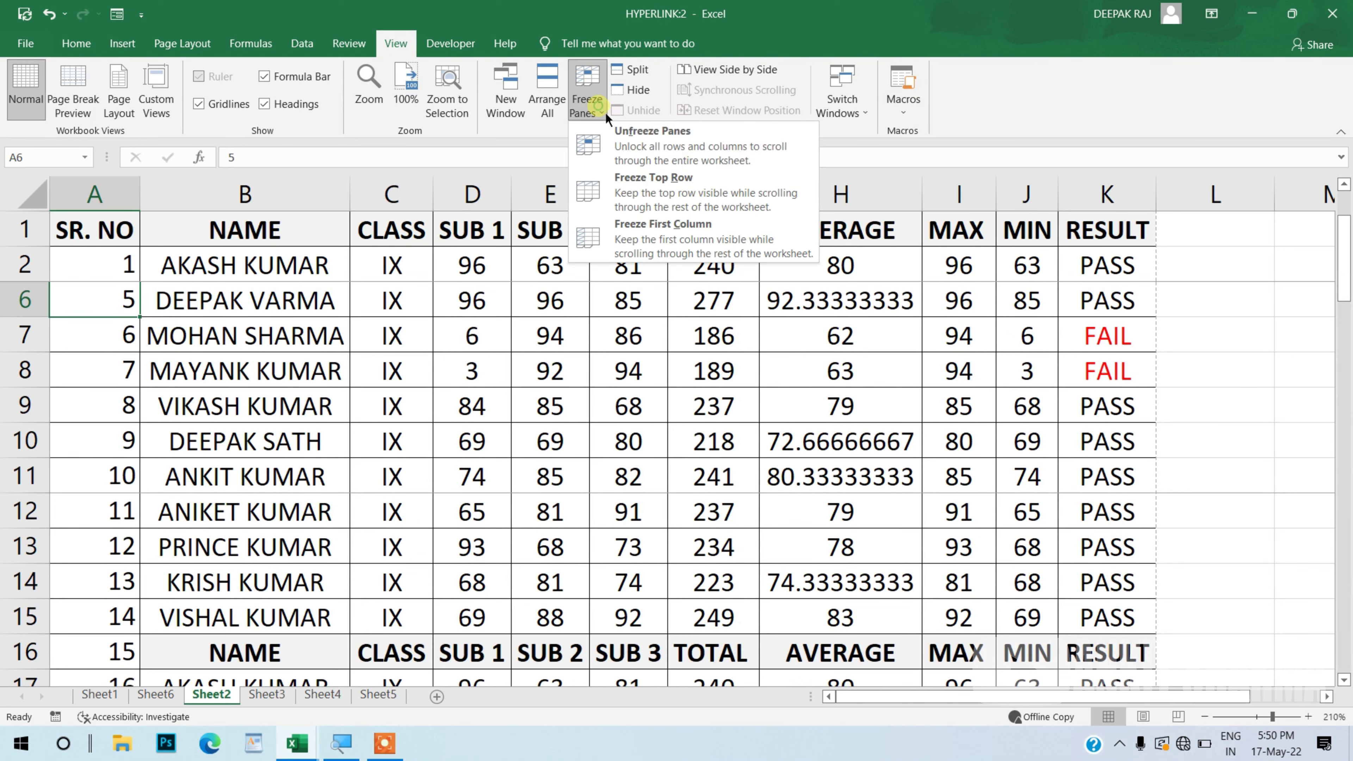
left_click(656, 235)
key("Right")
key("Right")
key("Right")
key("Right")
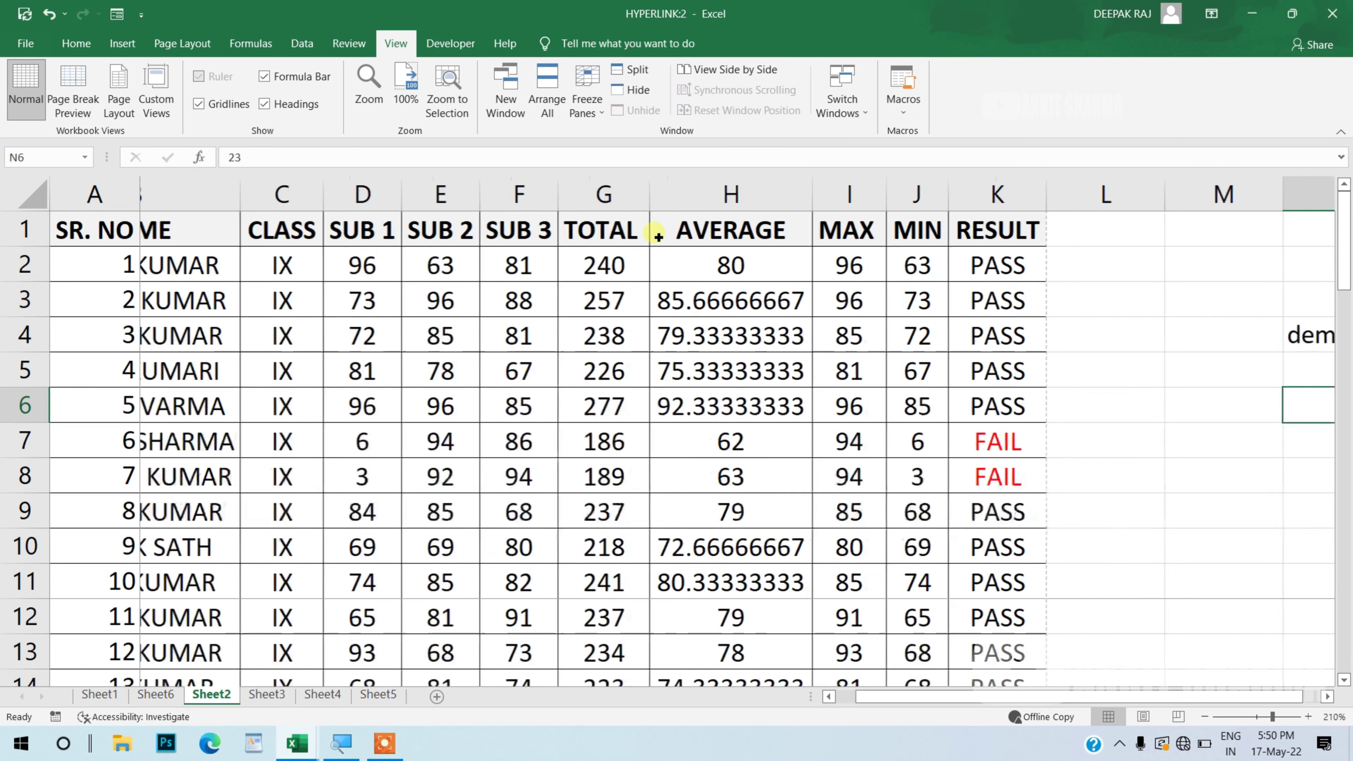
key("Right")
key("Right")
key("Right")
key("Right")
key("Right")
key("Right")
key("Left")
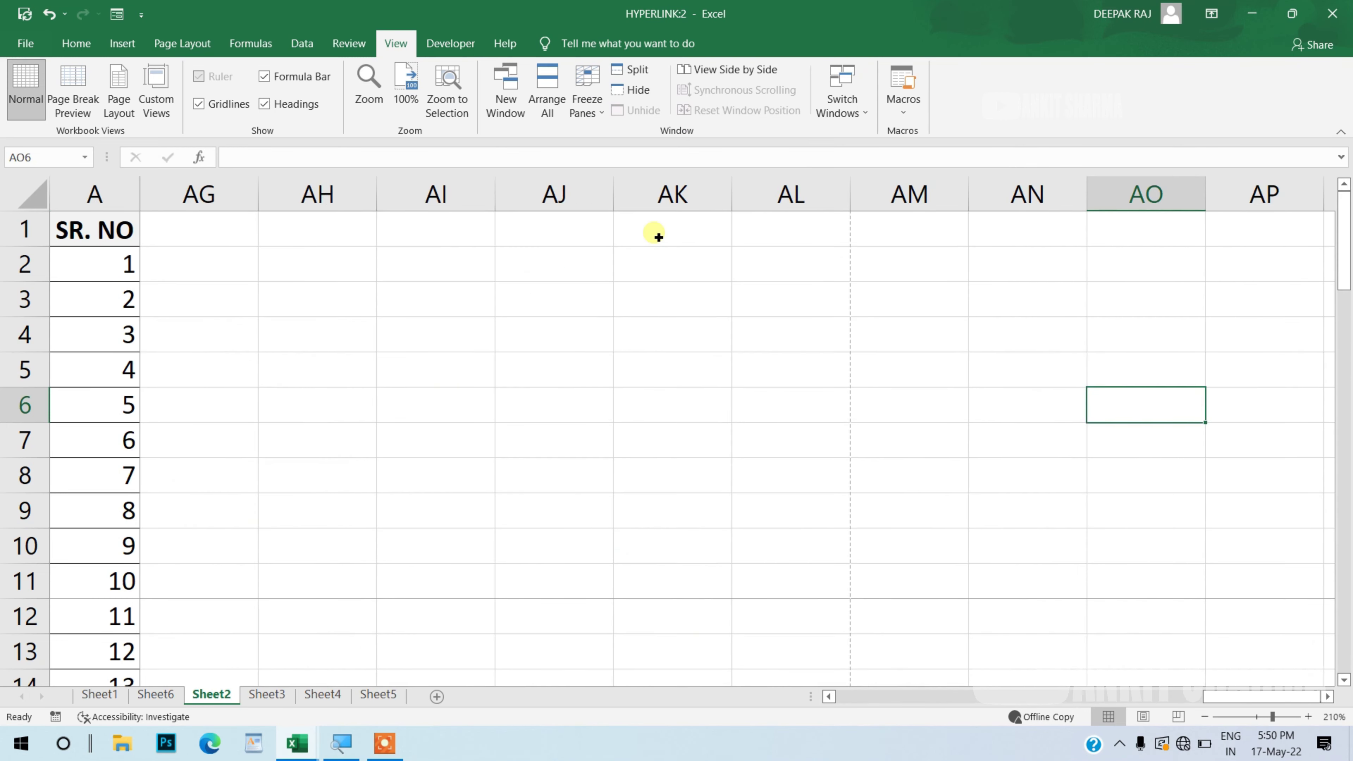
key("Left")
key("Left")
key("Left")
key("Left")
key("Left")
key("Left")
key("Left")
key("Left")
key("Left")
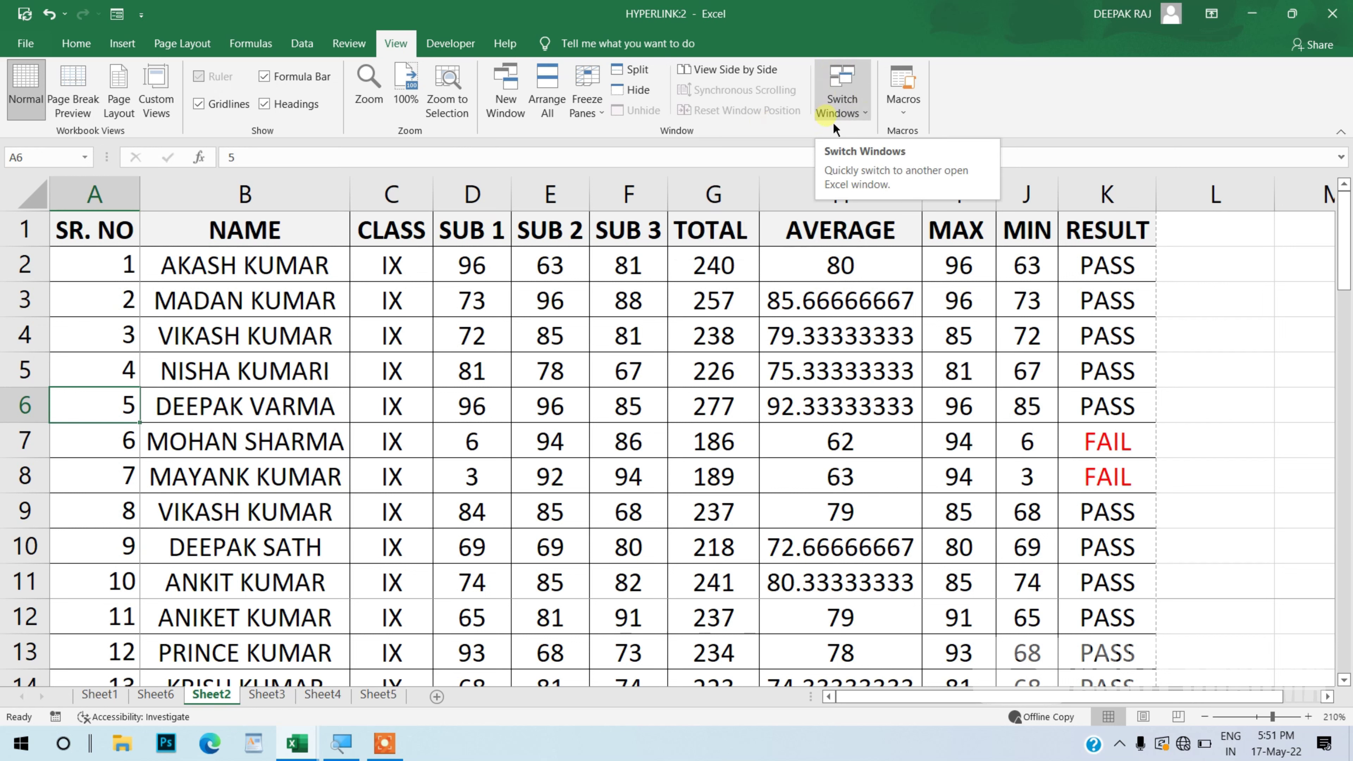
left_click(861, 116)
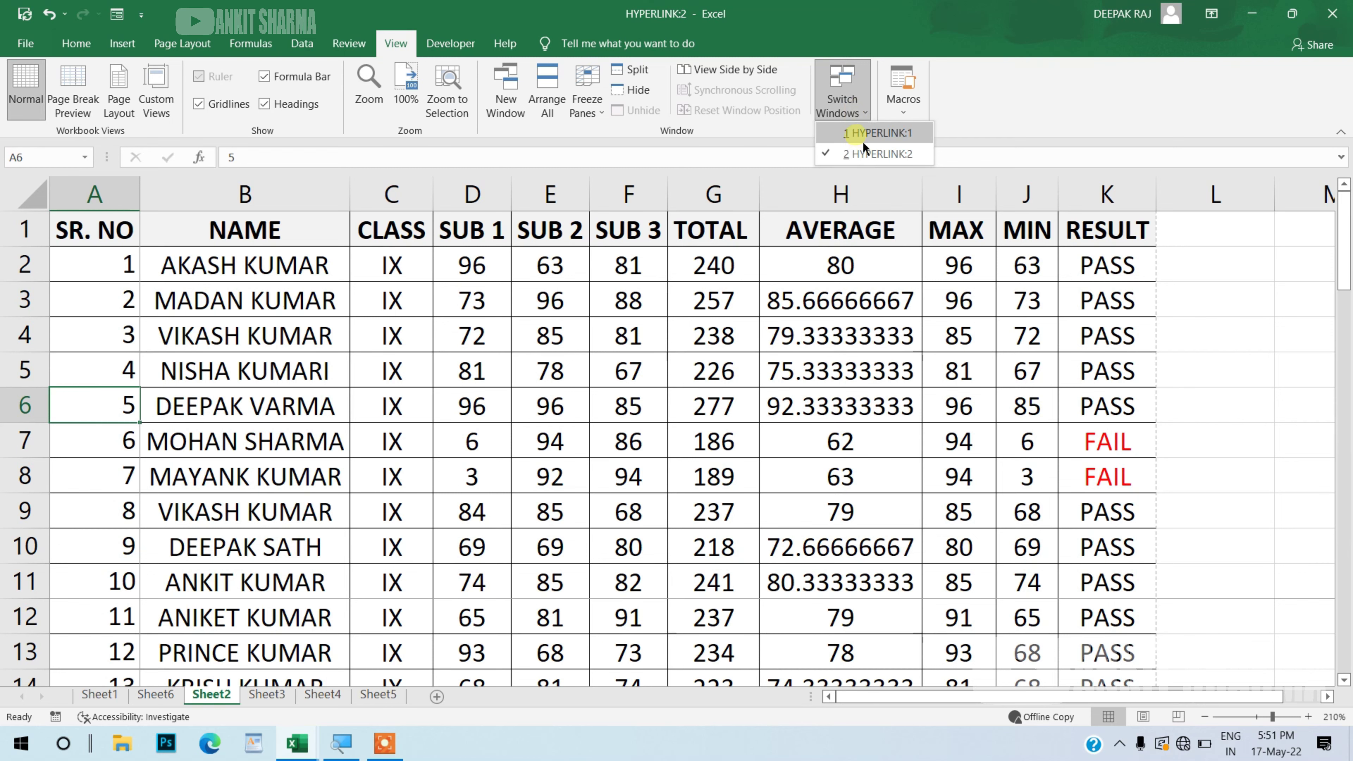
left_click(863, 139)
left_click(852, 115)
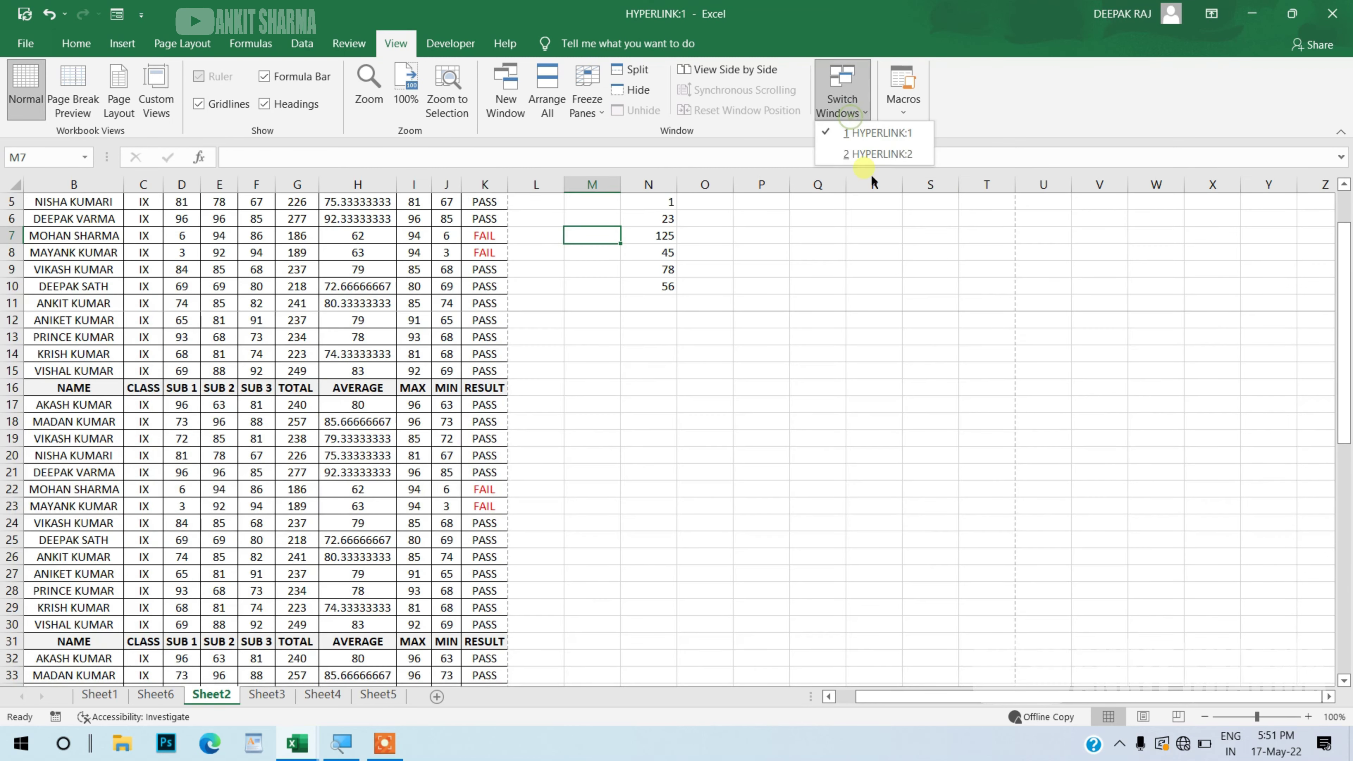
left_click(873, 155)
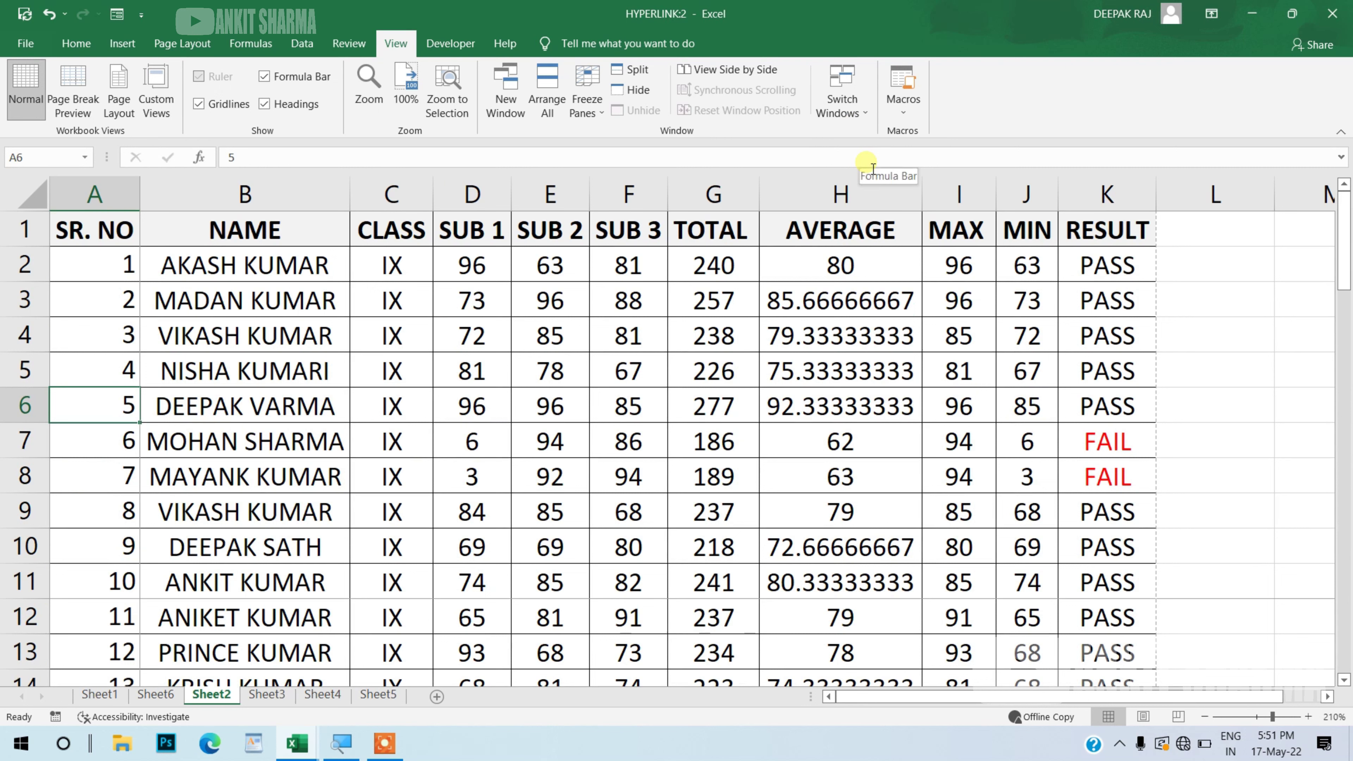
left_click(686, 327)
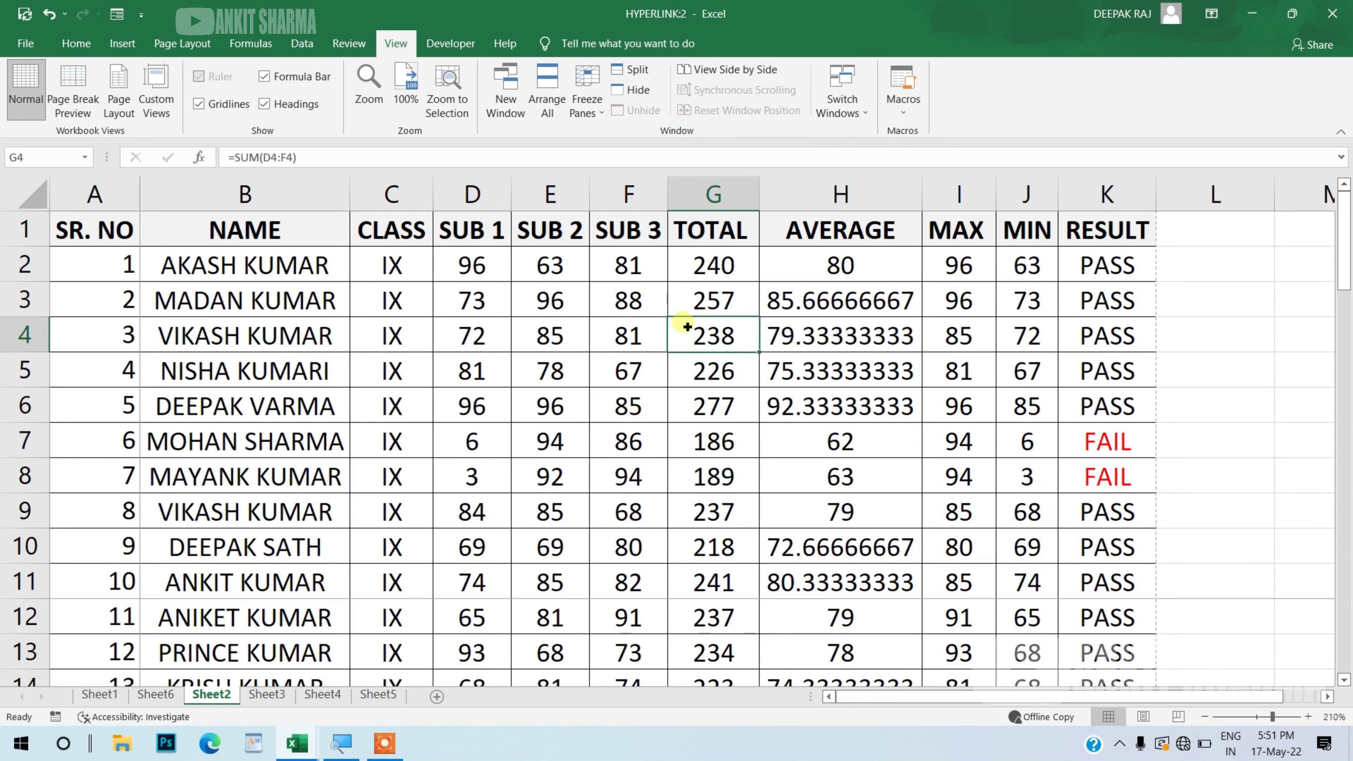